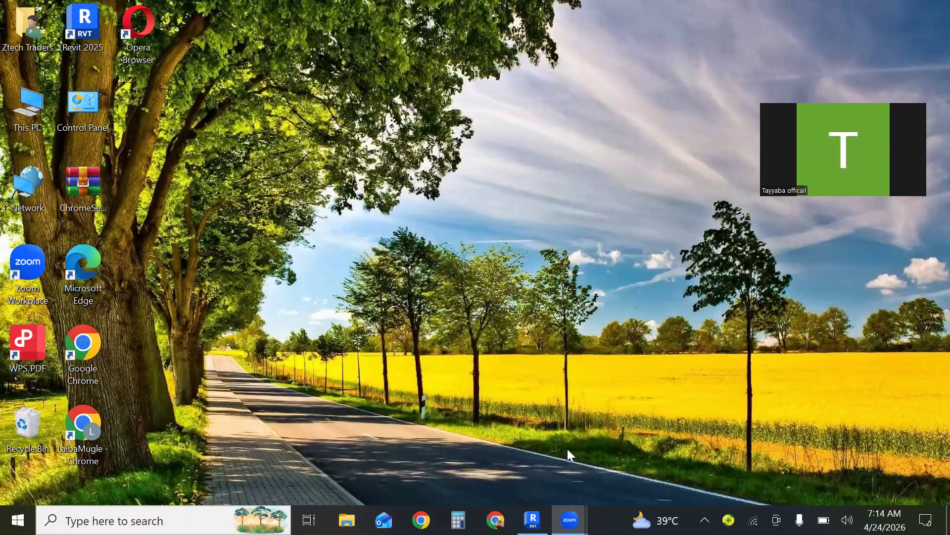
Switch to Revit and create a new project from an imperial architectural template.
left_click(533, 520)
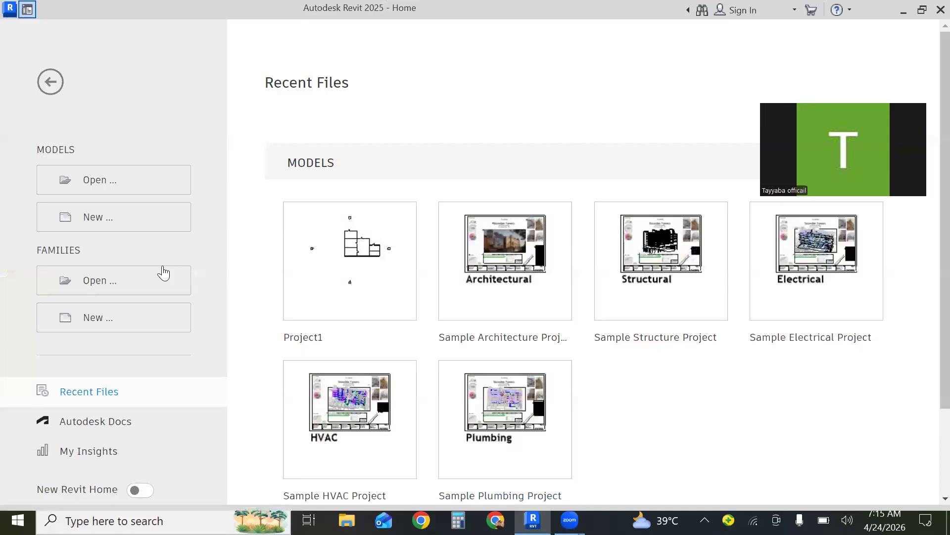
left_click(136, 234)
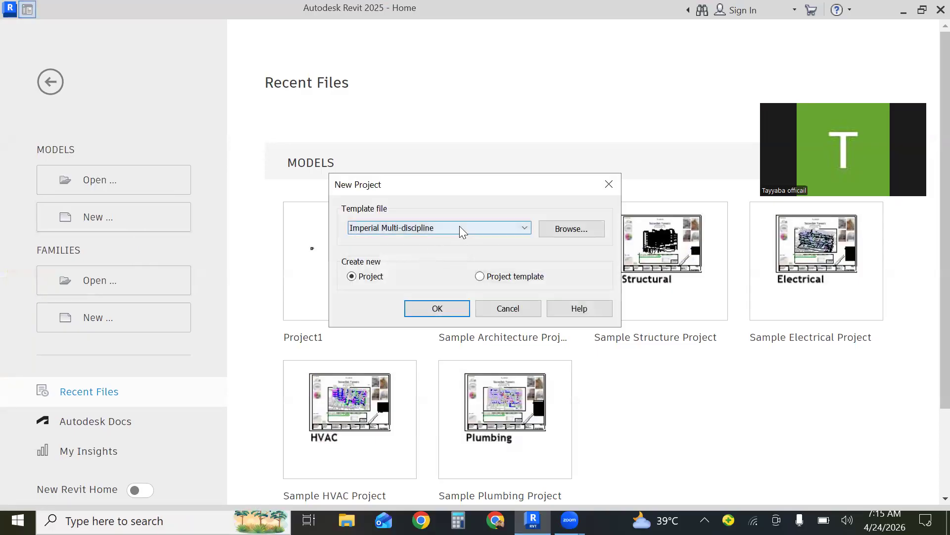
left_click(459, 225)
left_click(412, 267)
left_click(437, 308)
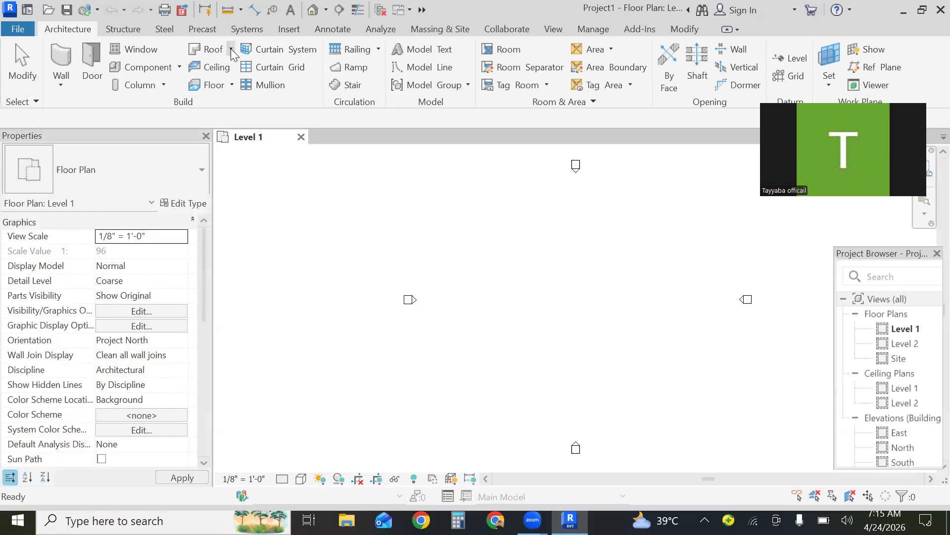
left_click(230, 49)
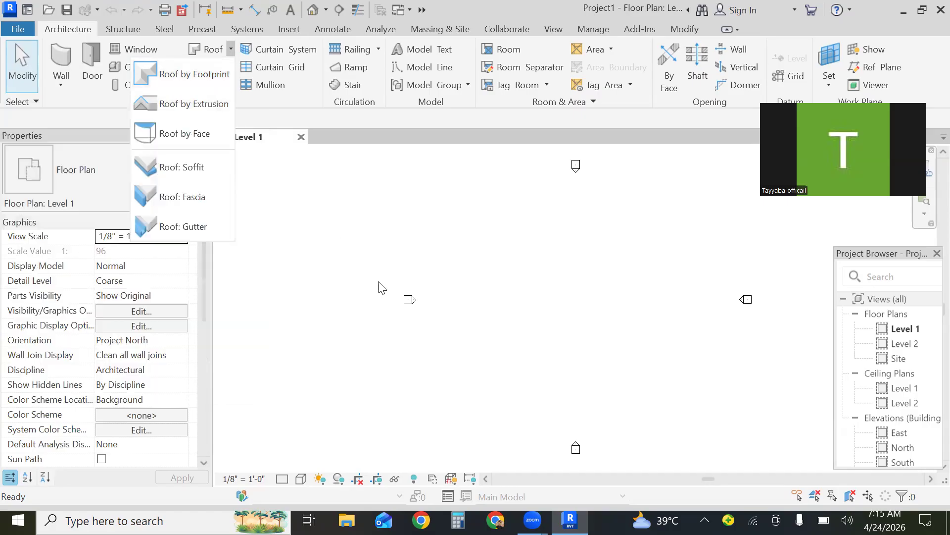
left_click(367, 190)
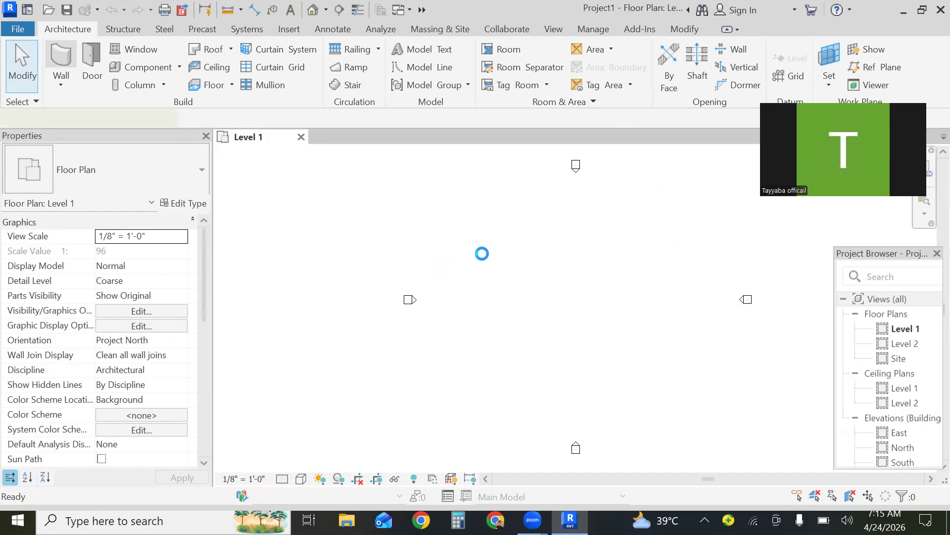
Draw a closed rectangle of Generic - 8" walls, about 48' by 28', in the Level 1 plan.
left_click(450, 216)
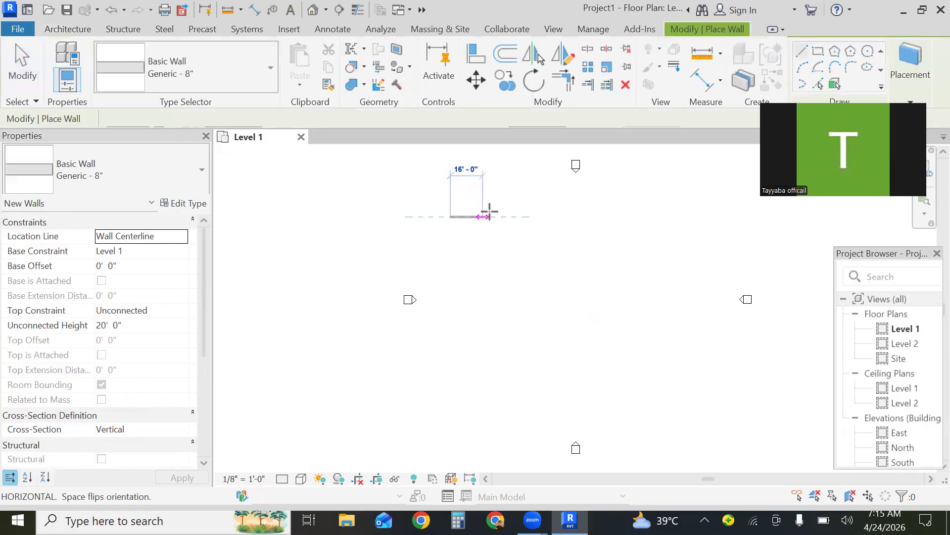
left_click(547, 216)
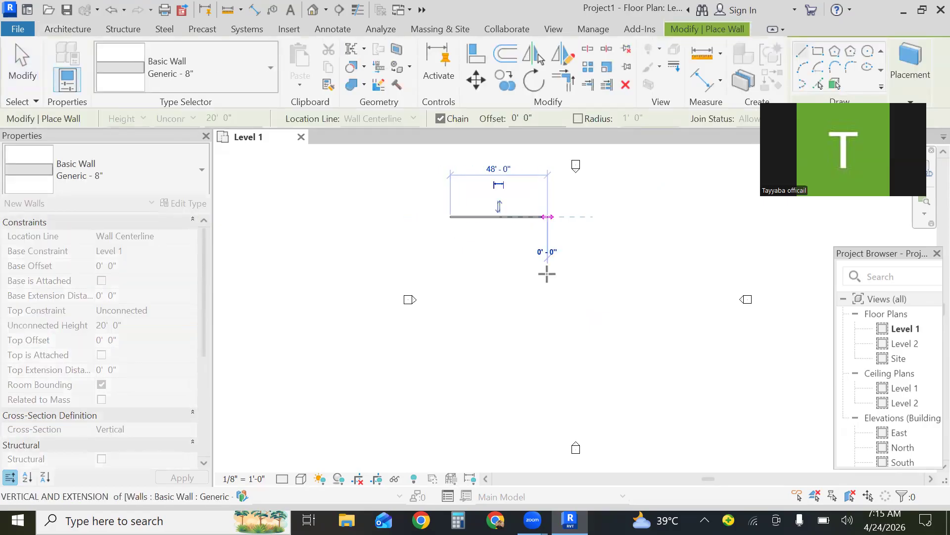
left_click(547, 274)
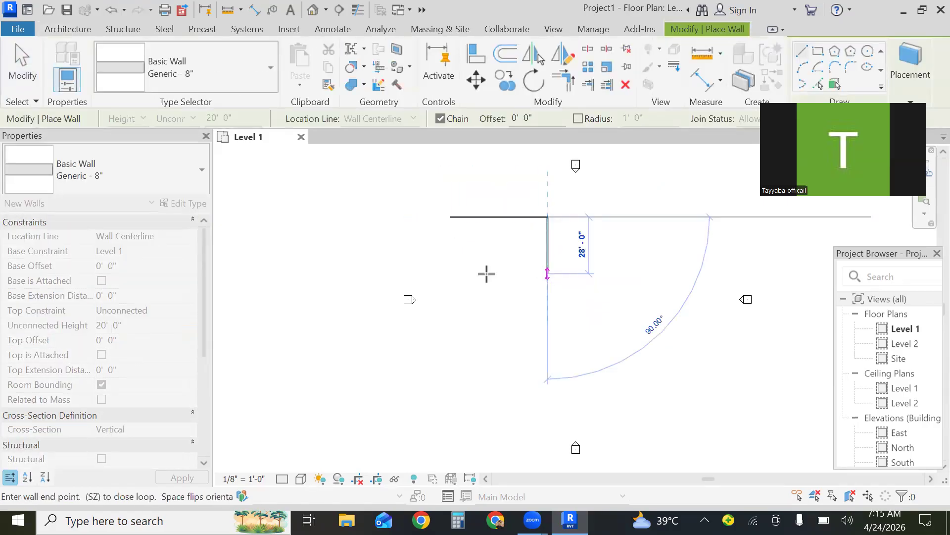
left_click(449, 274)
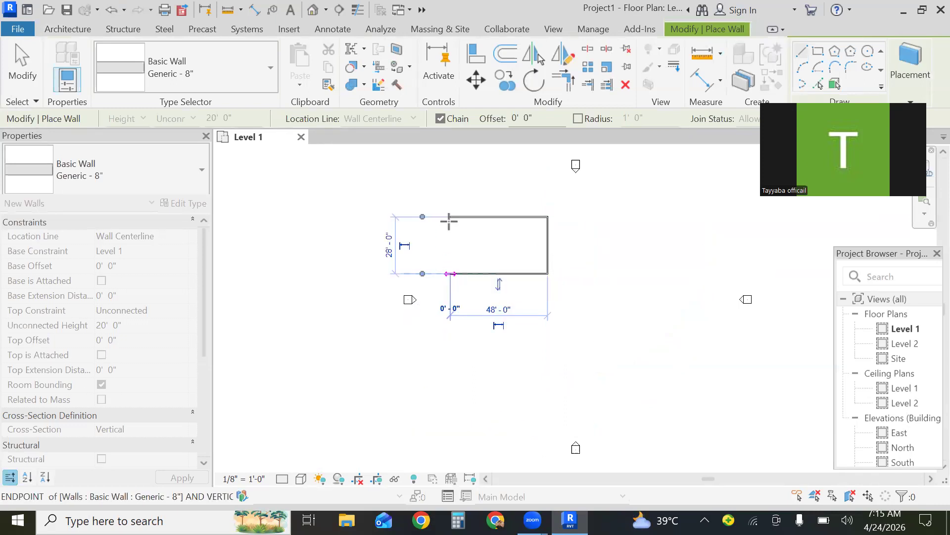
left_click(450, 216)
key("Escape")
key("Escape")
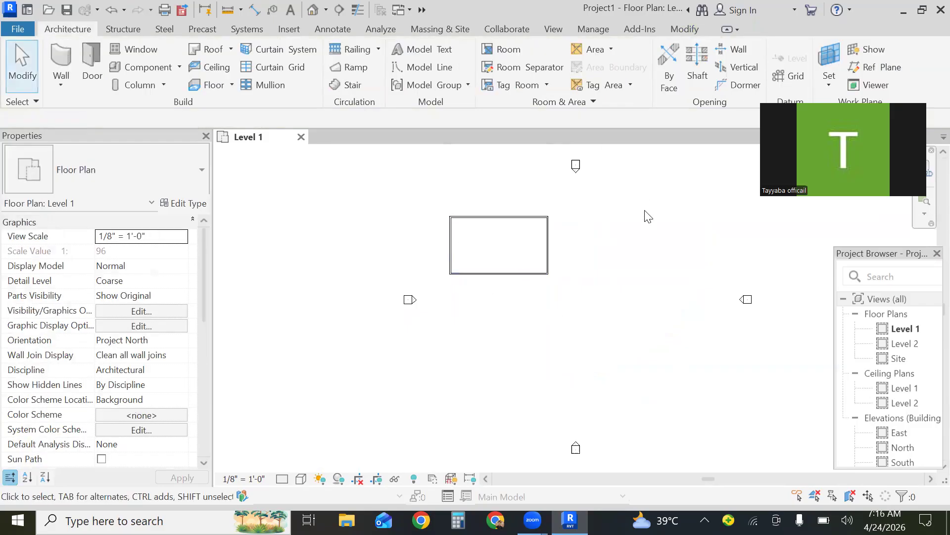
Start a Roof by Footprint based on Level 2 and define its boundary by picking the four walls.
left_click(230, 49)
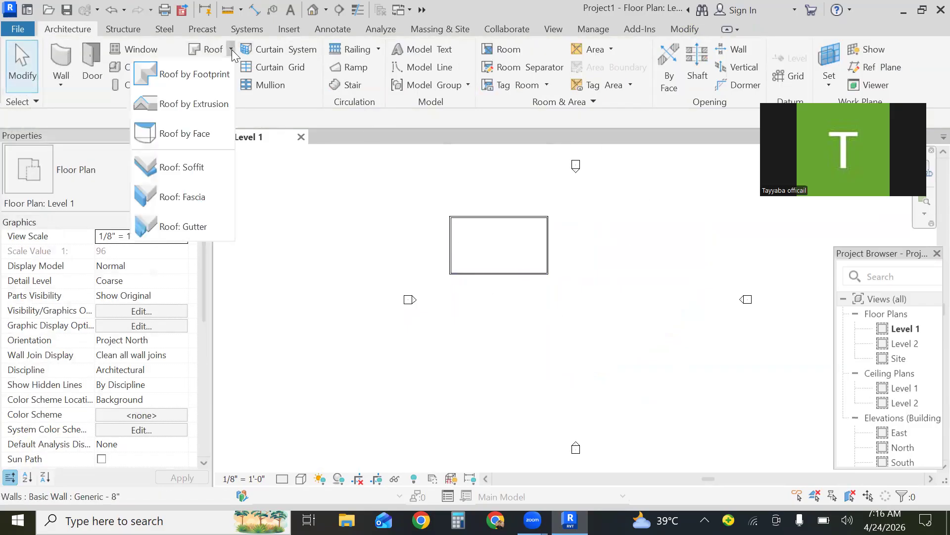
left_click(213, 73)
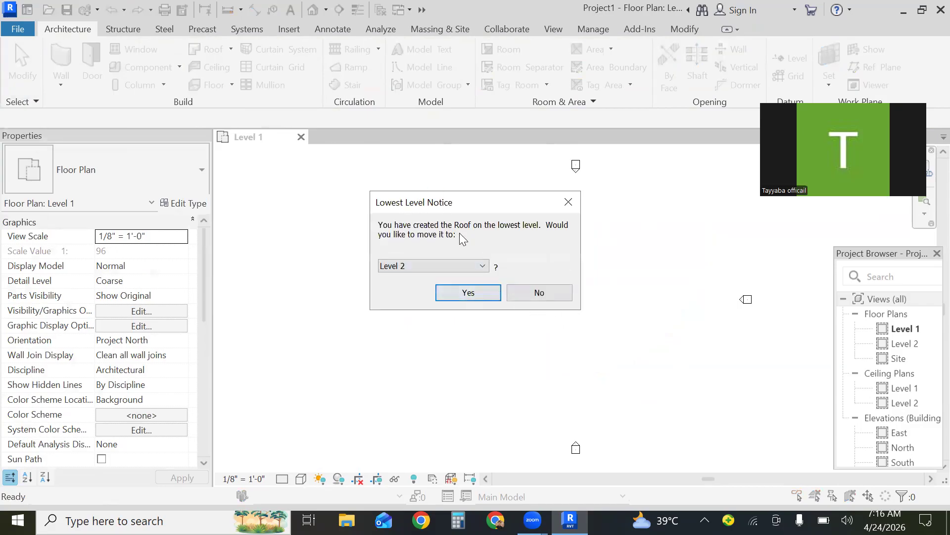
left_click(468, 293)
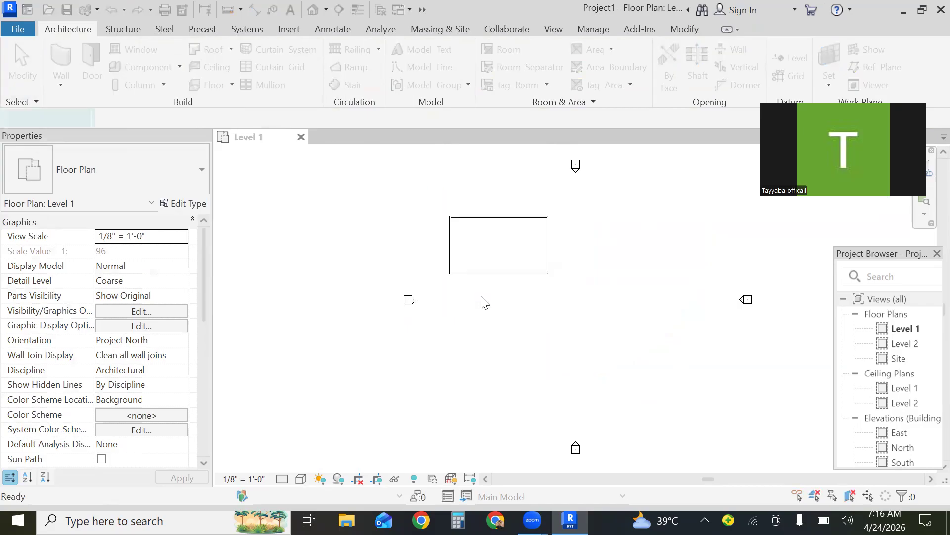
mouse_move(826, 82)
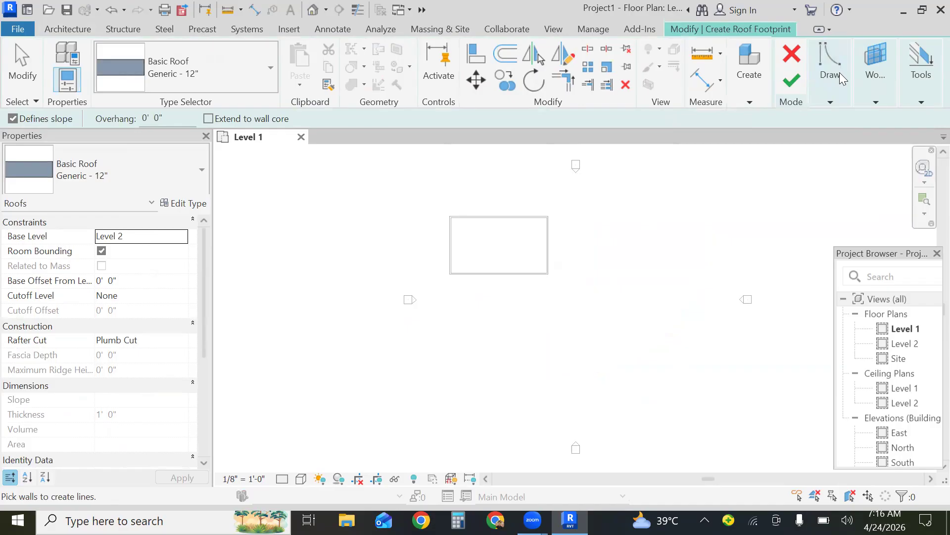
left_click(824, 75)
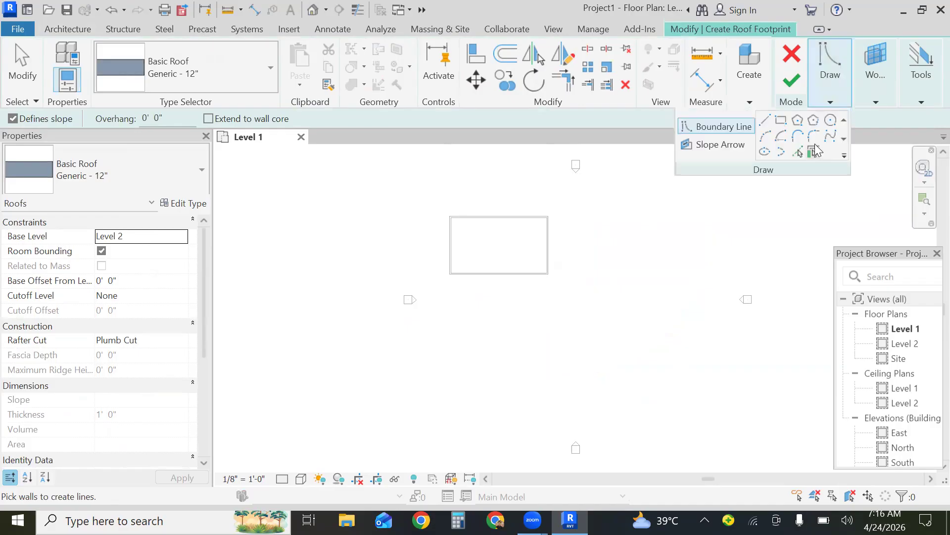
left_click(814, 152)
left_click(503, 214)
left_click(450, 254)
left_click(495, 273)
left_click(547, 248)
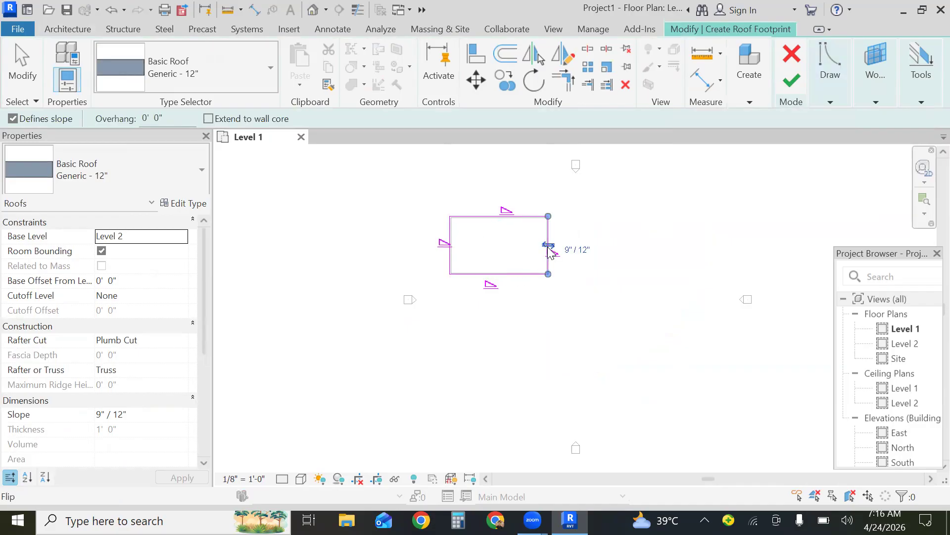
key("Escape")
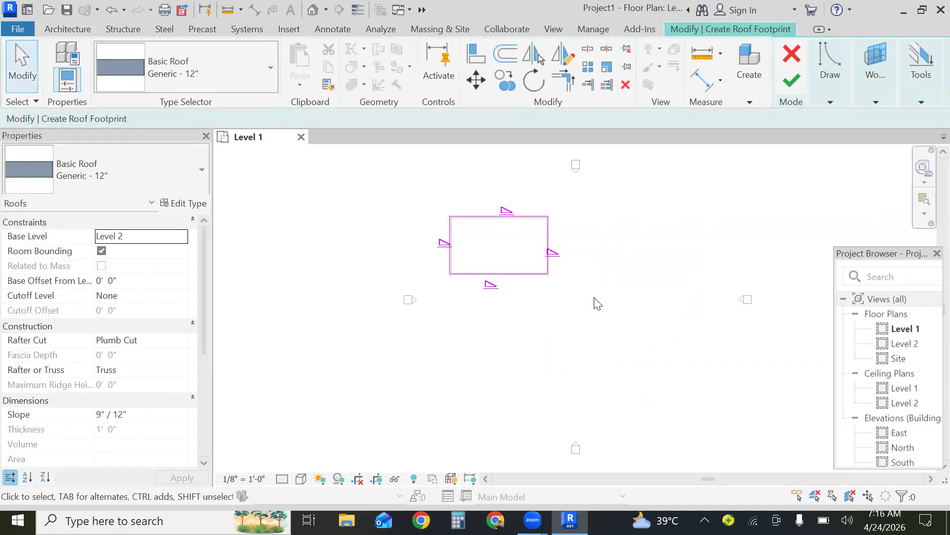
Remove the slope definition from the footprint's two long edges and finish the roof.
left_click(506, 216)
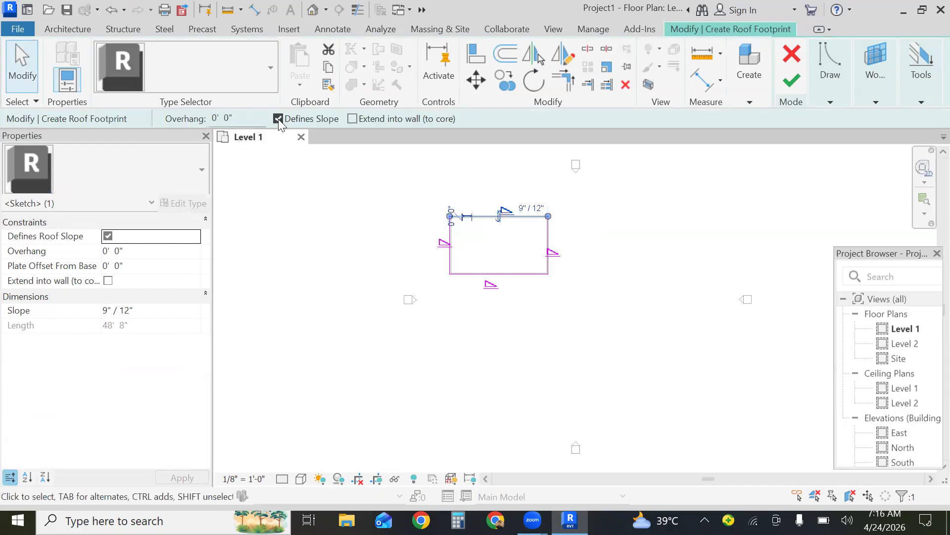
left_click(278, 119)
left_click(515, 274)
left_click(278, 119)
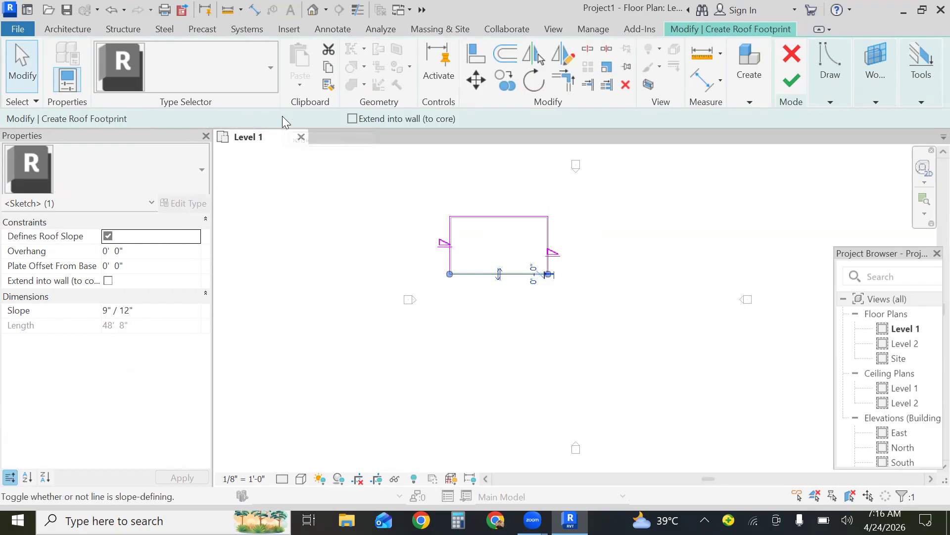
left_click(792, 80)
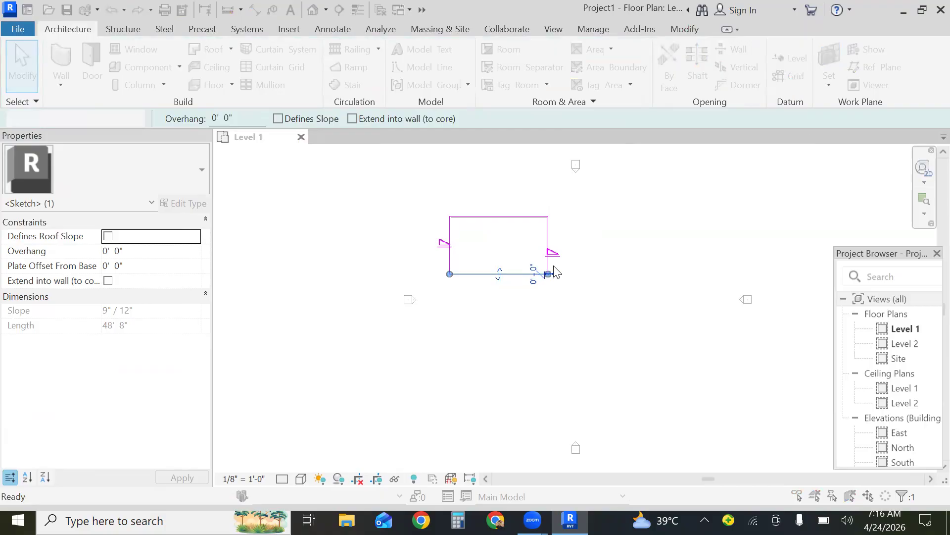
left_click(622, 187)
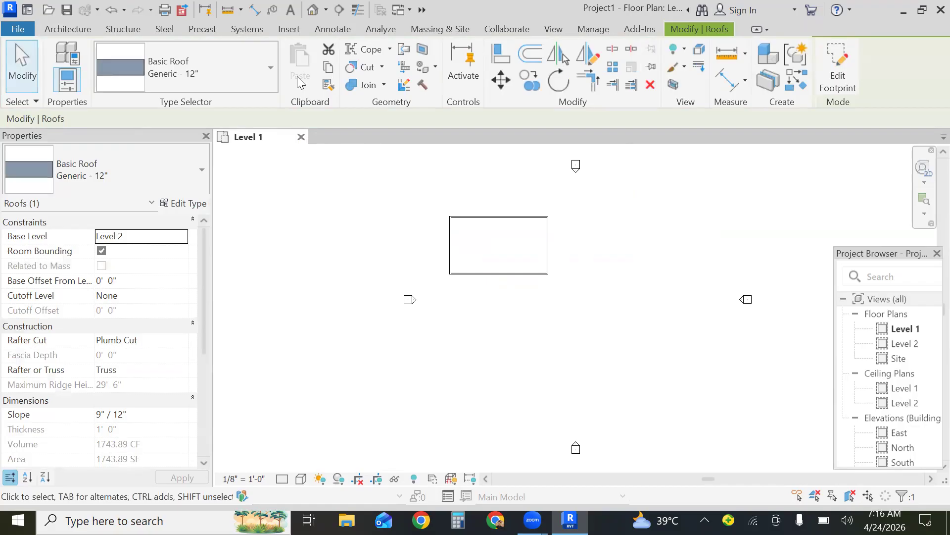
Open the default 3D view and display the model in the Shaded visual style.
left_click(313, 20)
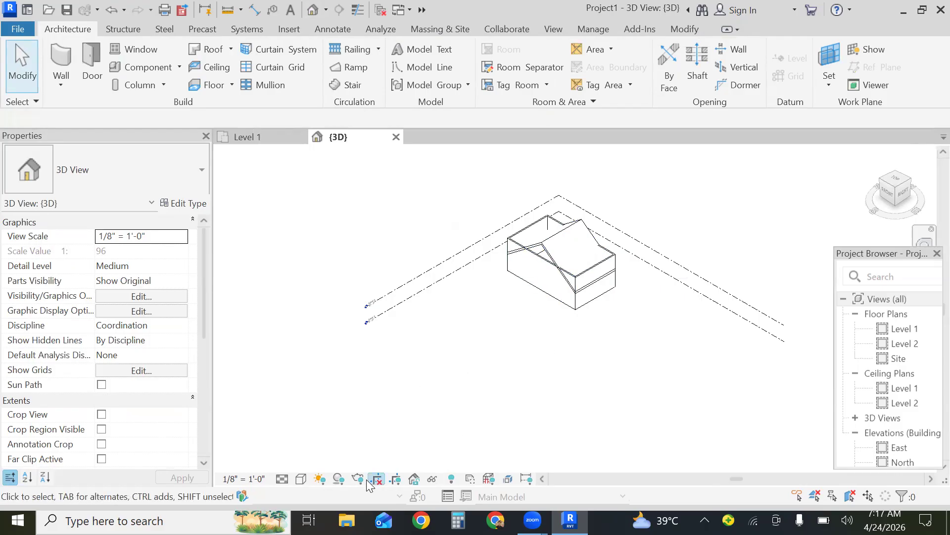
left_click(297, 479)
left_click(350, 418)
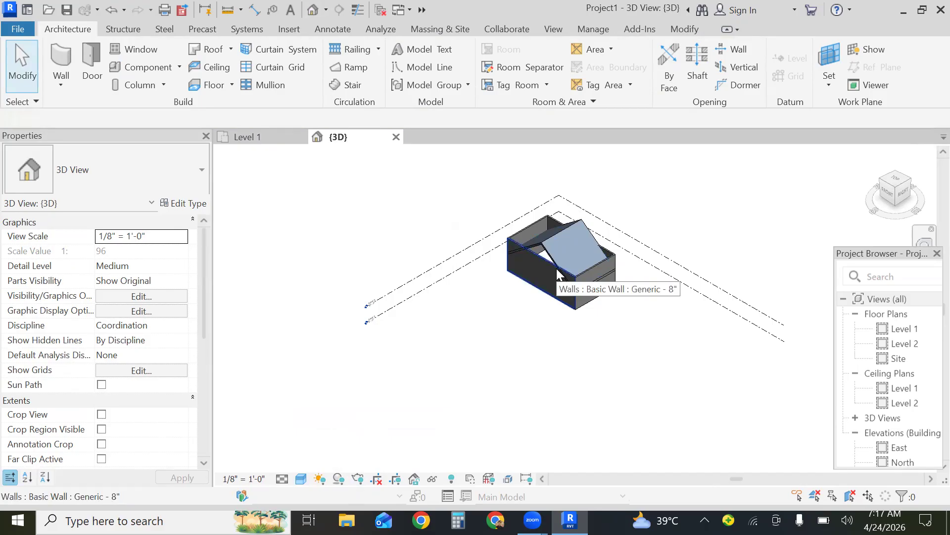
Set the top constraint of the whole chain of four walls to Up to level: Level 2.
key("Tab")
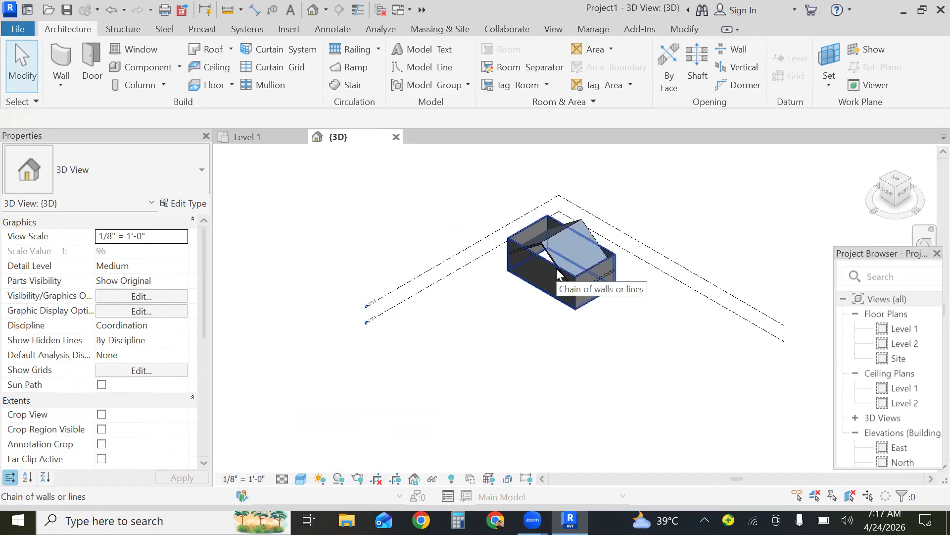
left_click(558, 274)
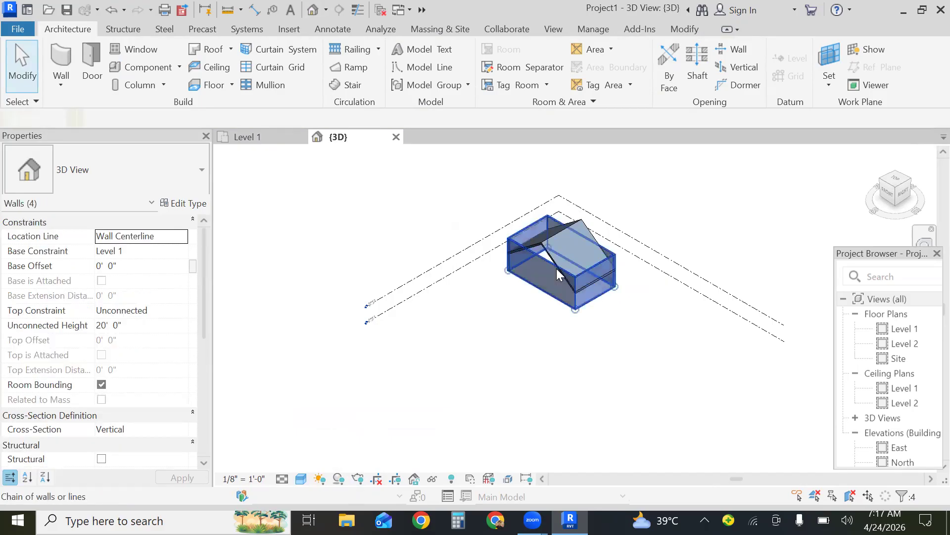
left_click(173, 311)
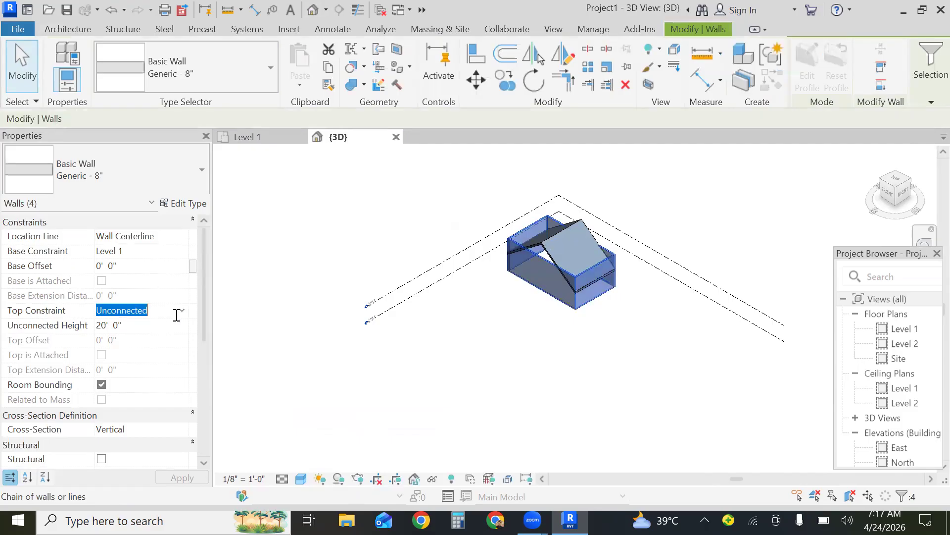
left_click(184, 310)
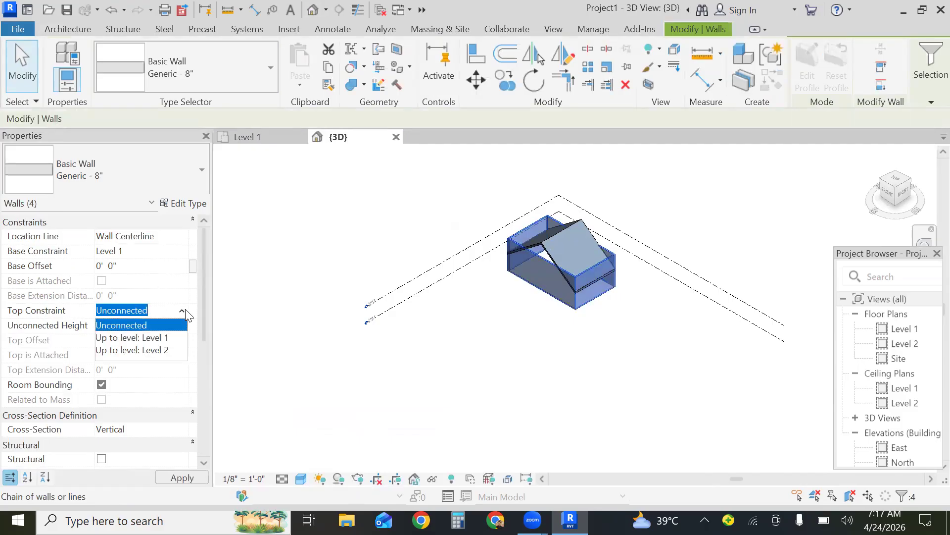
left_click(161, 351)
left_click(191, 478)
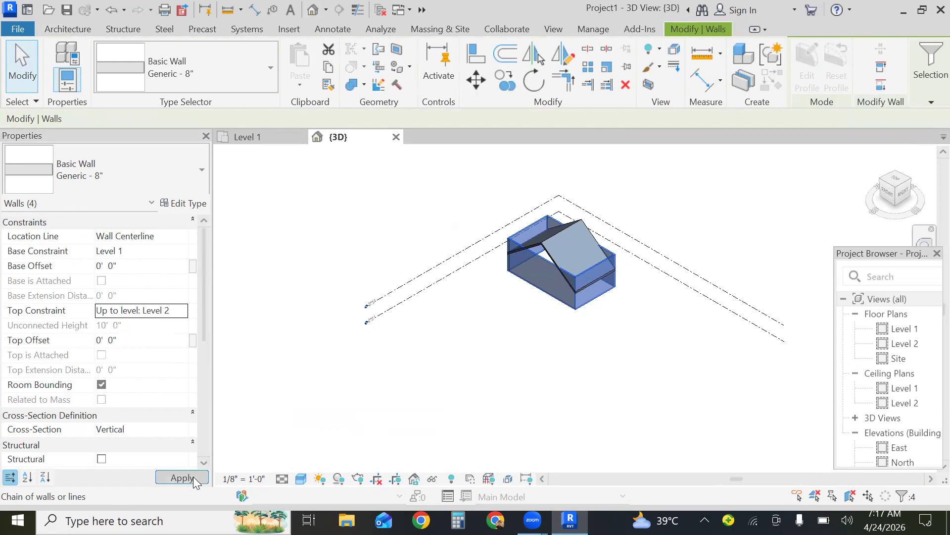
left_click(319, 369)
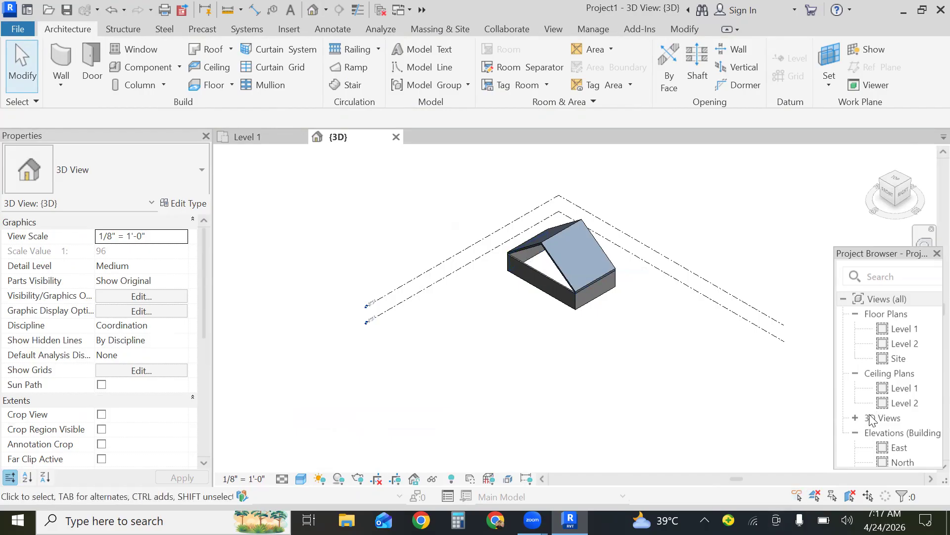
Open the East elevation and lower the roof's ridge with its shape handle to flatten the slope.
double_click(890, 447)
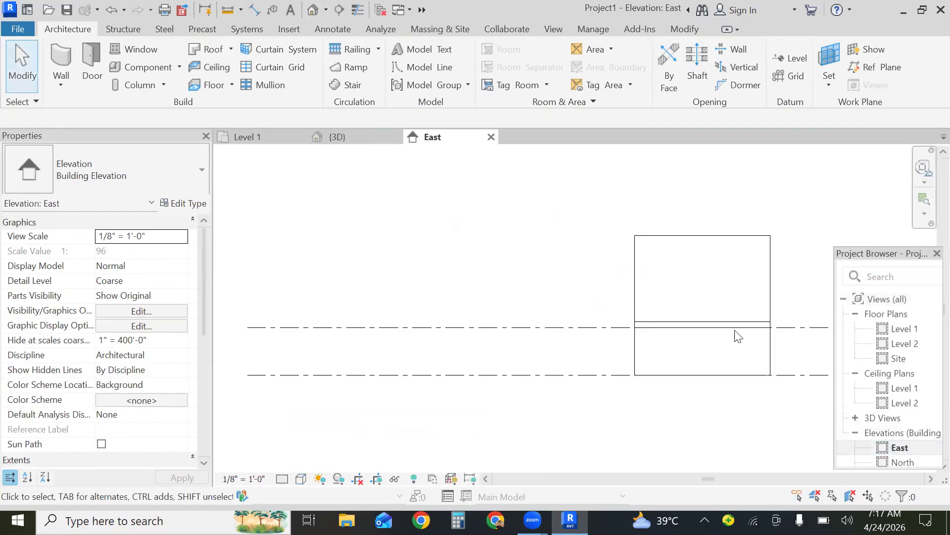
left_click(708, 237)
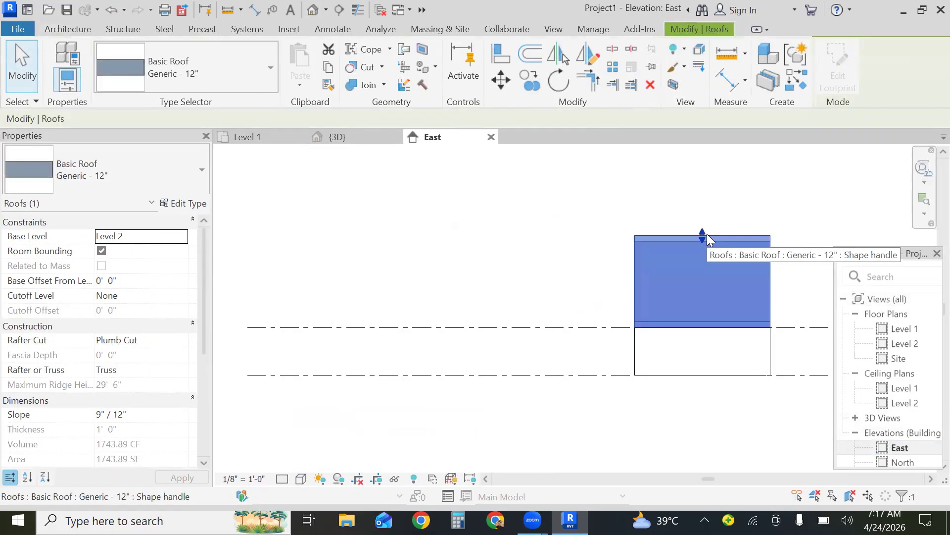
left_click_drag(707, 236, 710, 299)
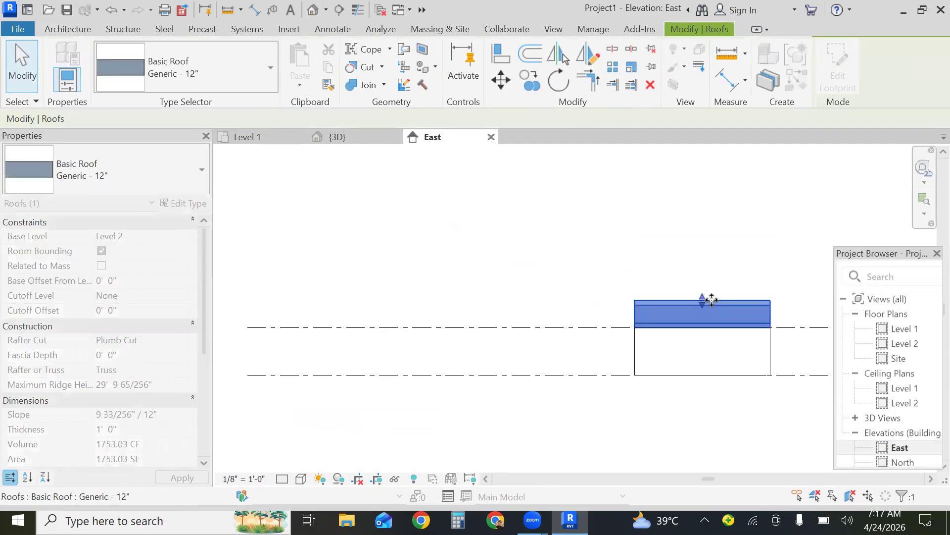
key("Escape")
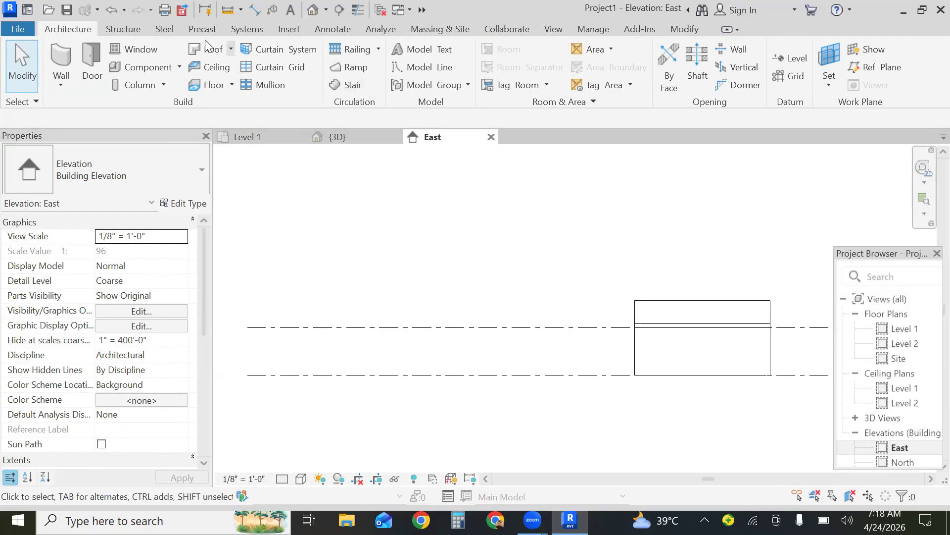
Delete all four walls in the Level 1 floor plan and return to the East elevation.
left_click(230, 50)
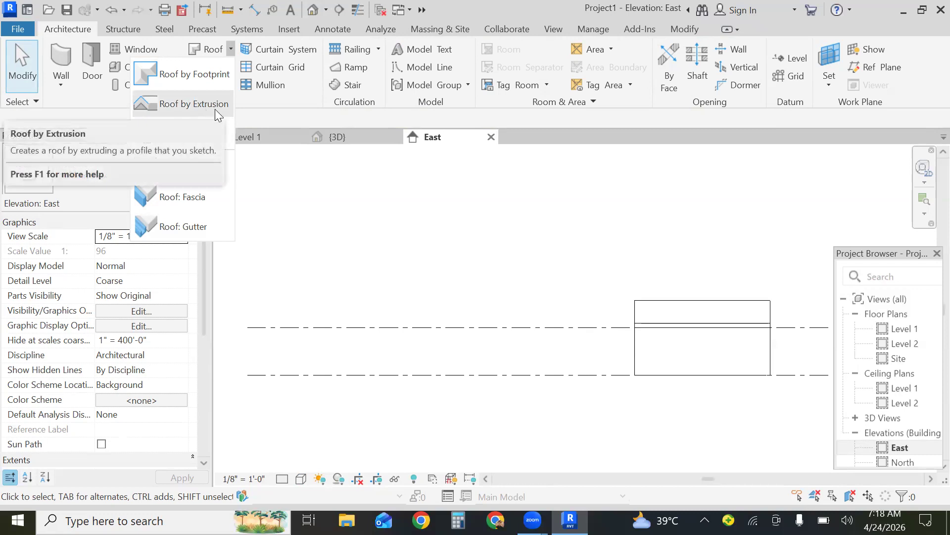
left_click(274, 130)
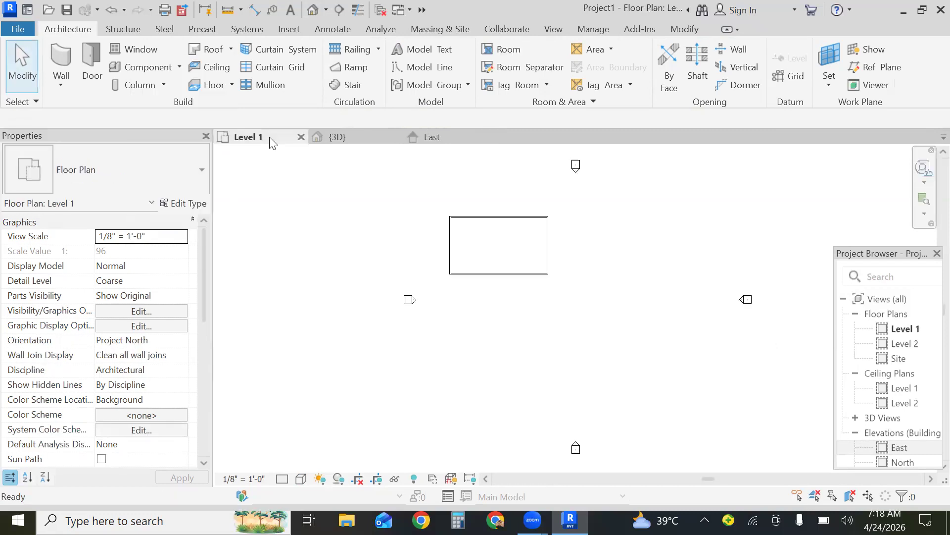
left_click_drag(581, 203, 436, 313)
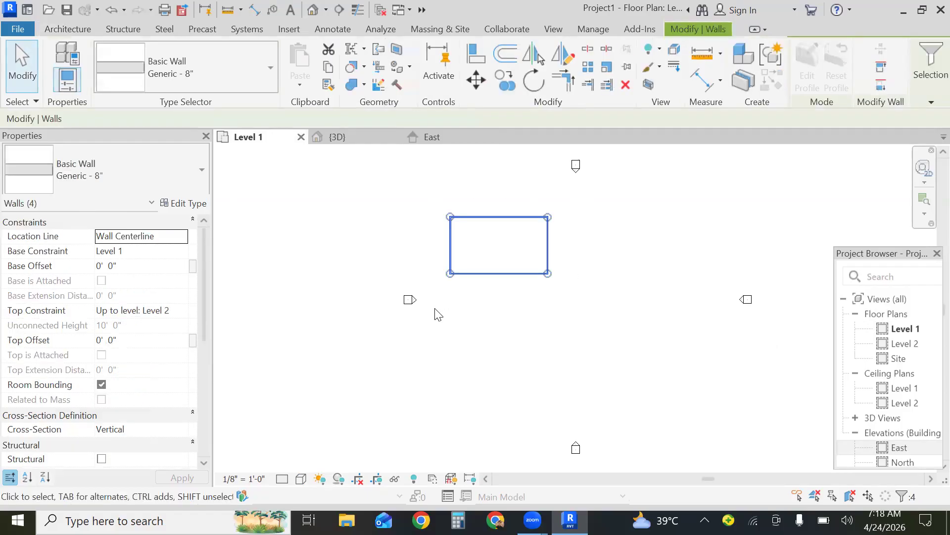
key("Delete")
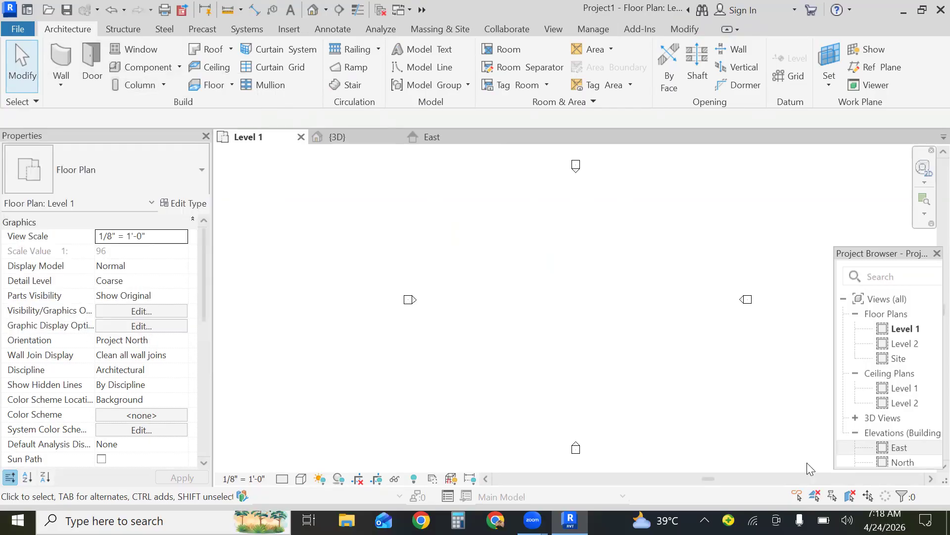
left_click(906, 464)
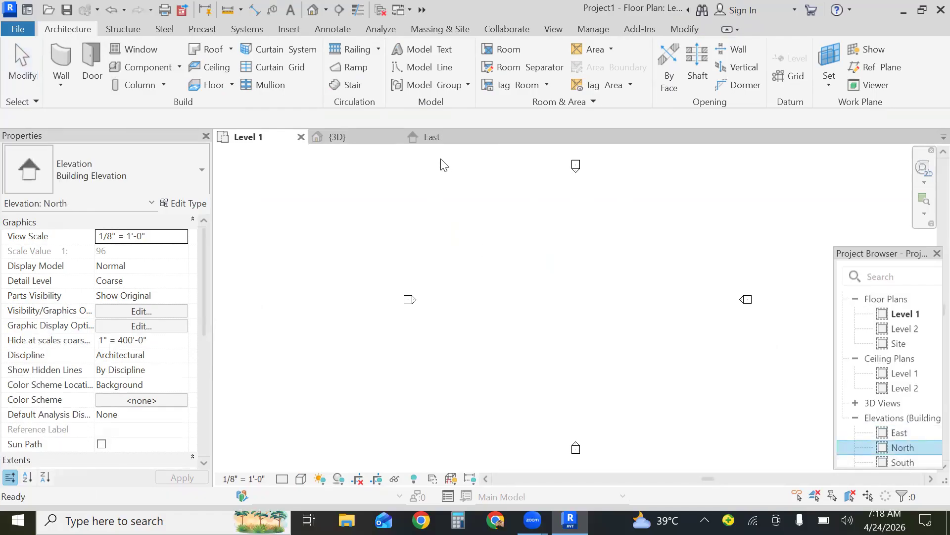
left_click(433, 138)
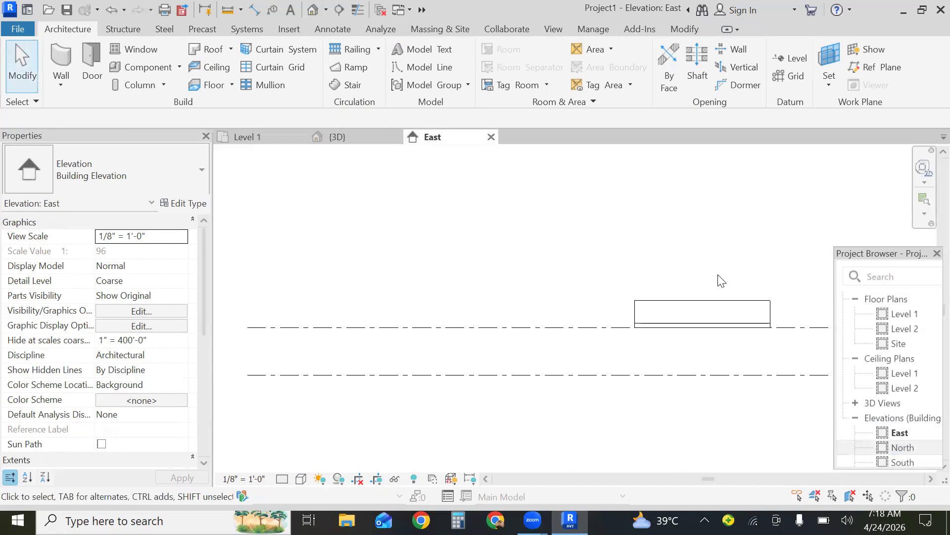
left_click_drag(781, 275, 733, 353)
key("Delete")
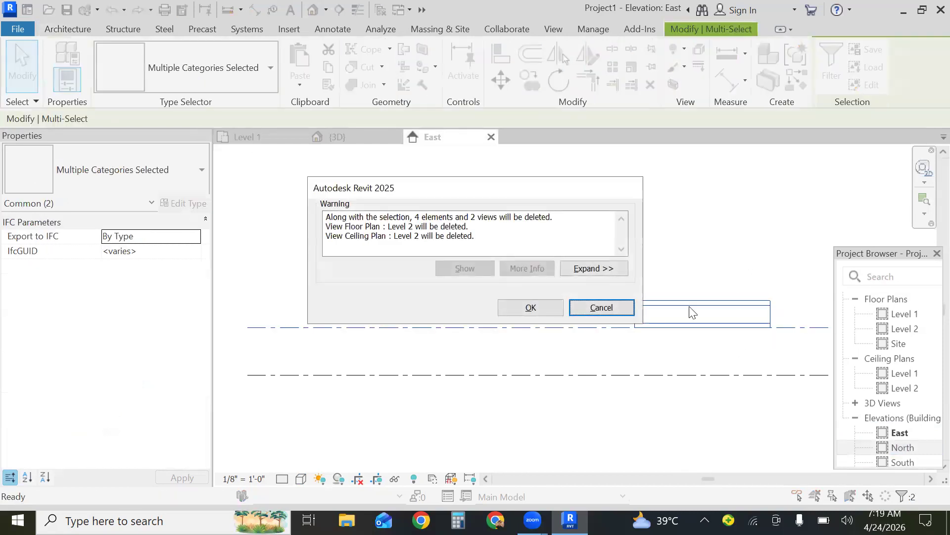
left_click(630, 183)
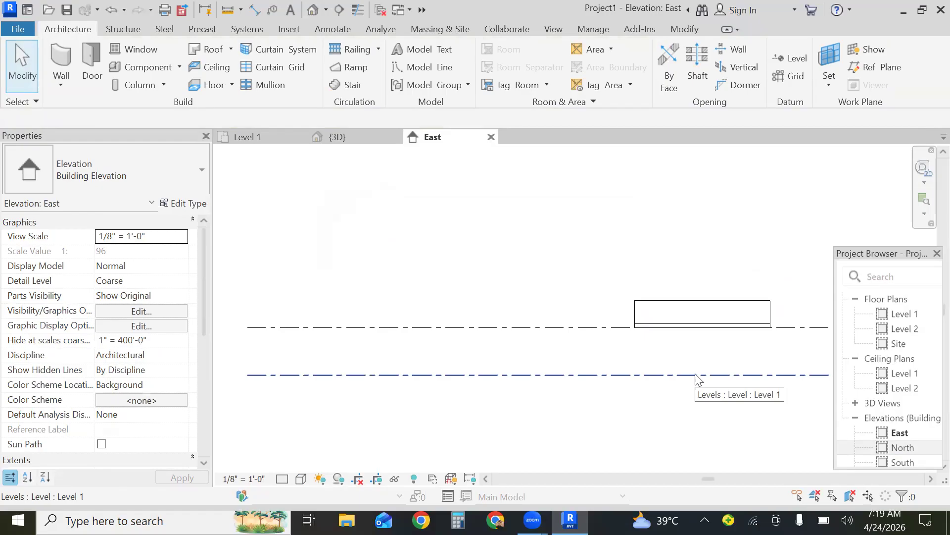
Delete the leftover gable roof above Level 2, selecting only the roof and not the level line.
left_click(702, 303)
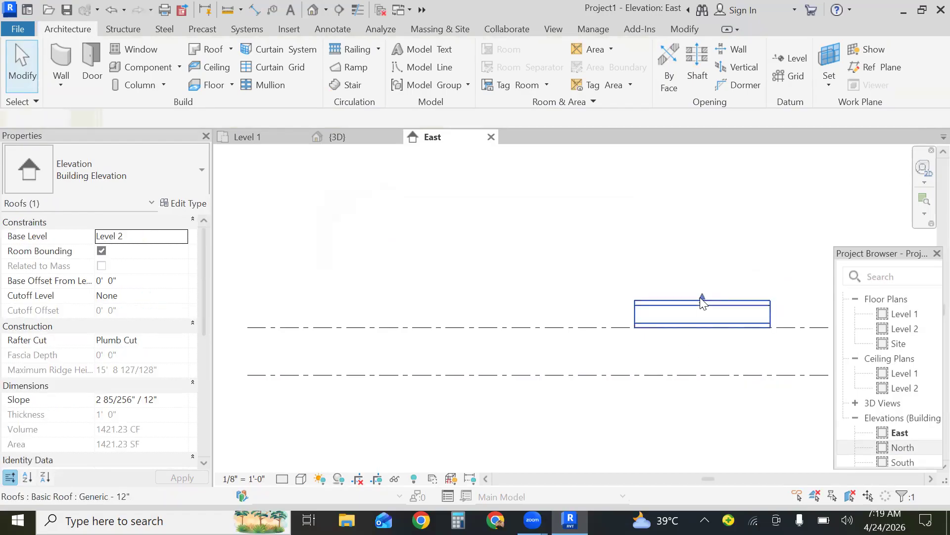
key("Delete")
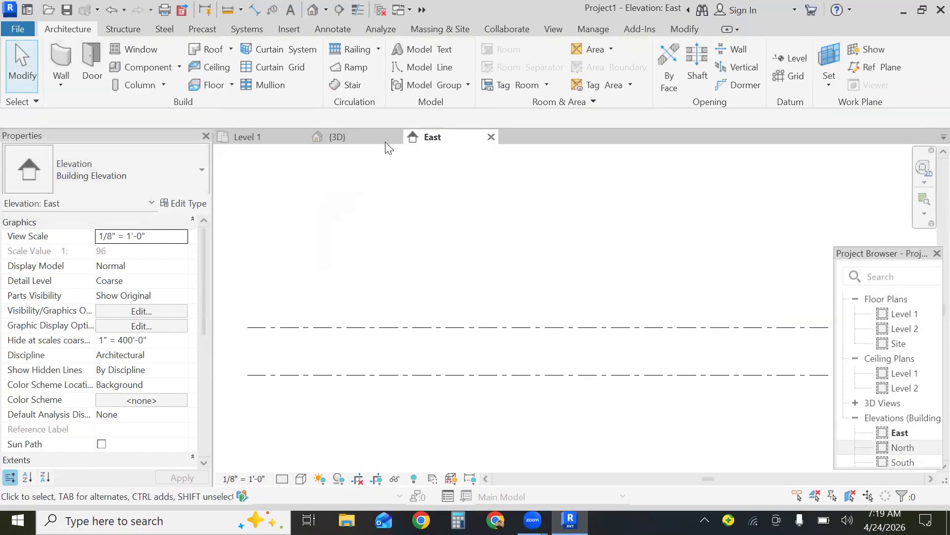
Draw a square enclosure of Generic - 8" walls, 20' 0" unconnected height, in the Level 1 plan with the rectangle tool.
left_click(278, 141)
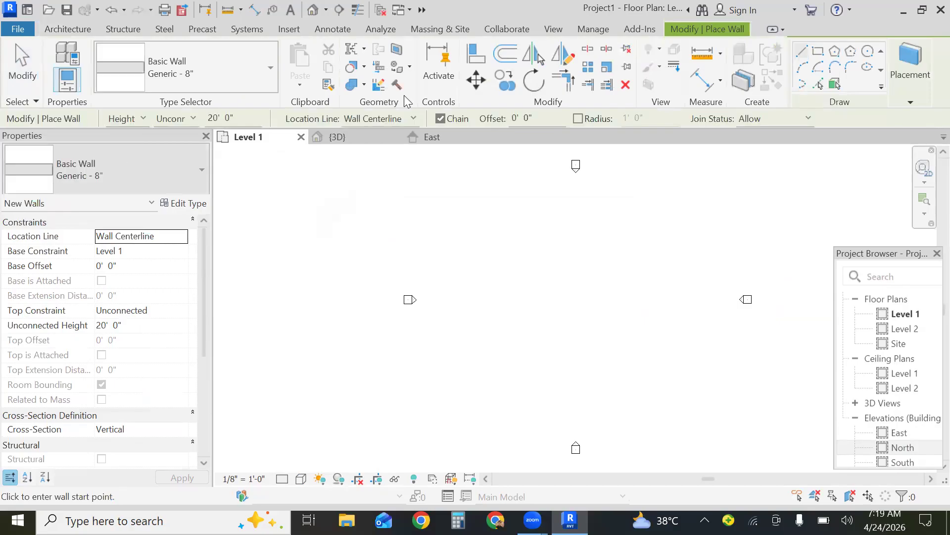
left_click(819, 51)
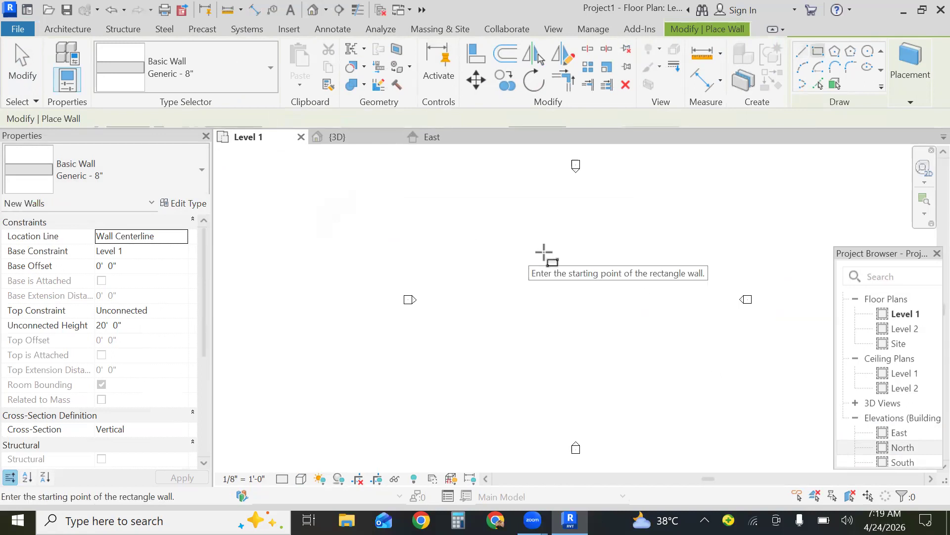
left_click(529, 250)
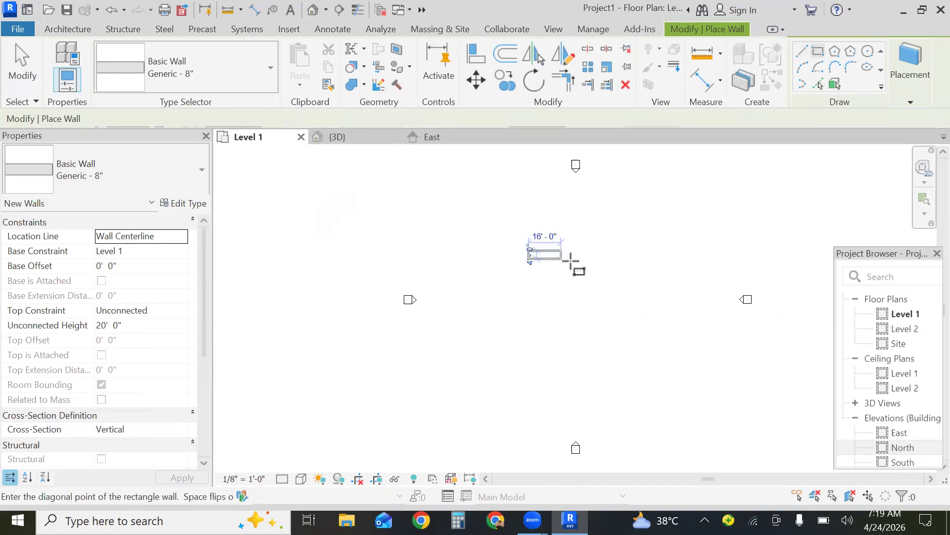
left_click(578, 299)
key("Escape")
key("Escape")
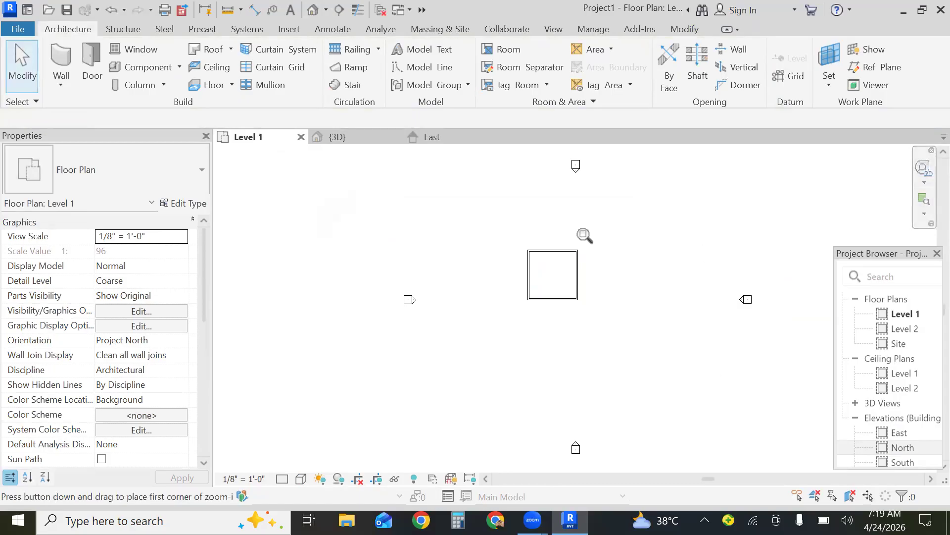
left_click_drag(587, 227, 517, 336)
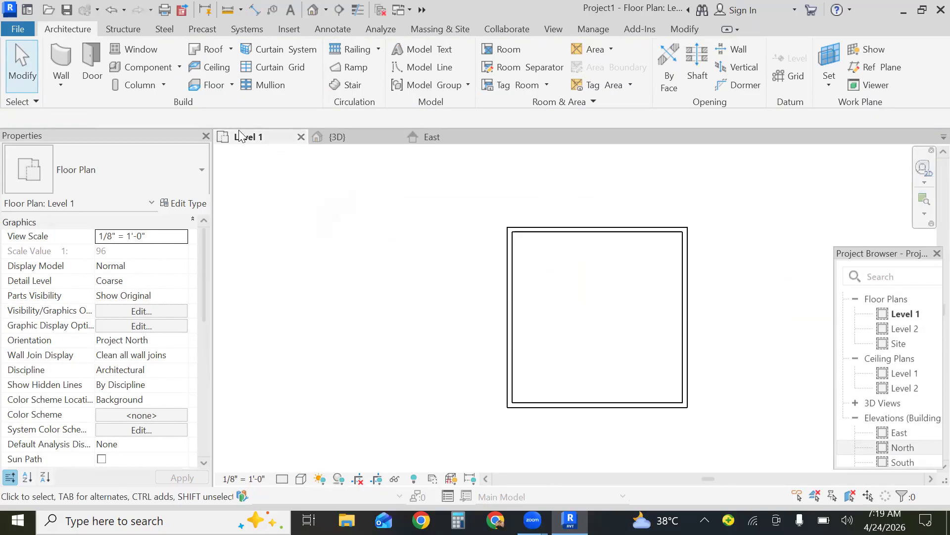
Start a Roof by Extrusion and choose Pick a plane as the method for specifying its work plane.
left_click(231, 49)
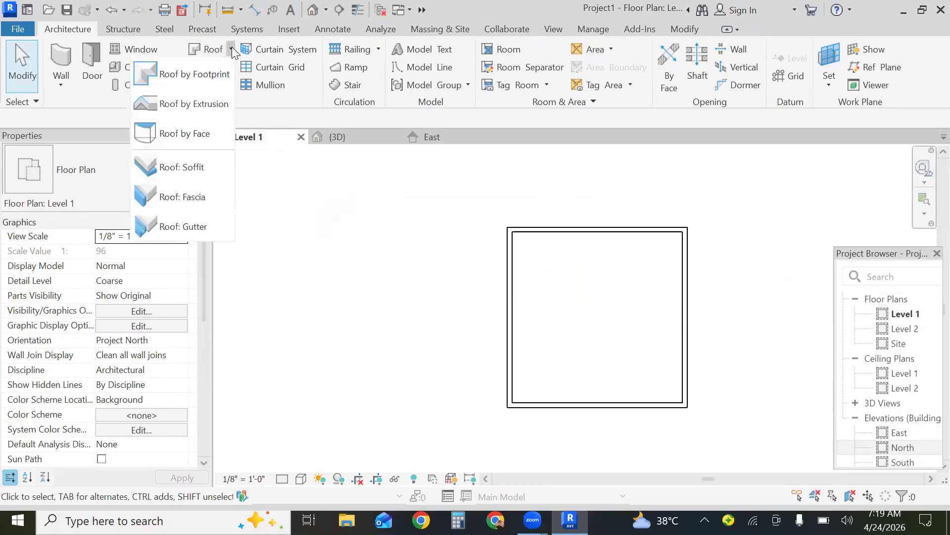
left_click(208, 105)
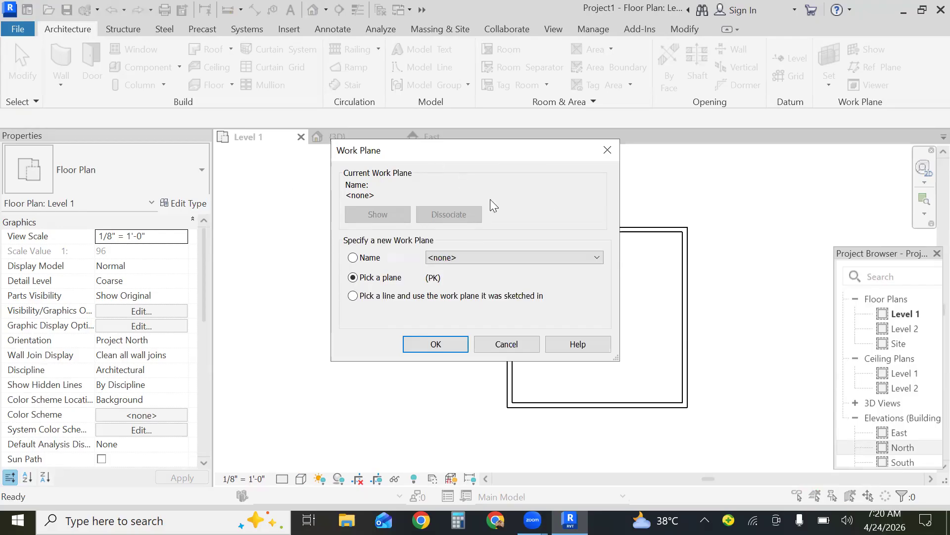
left_click(352, 257)
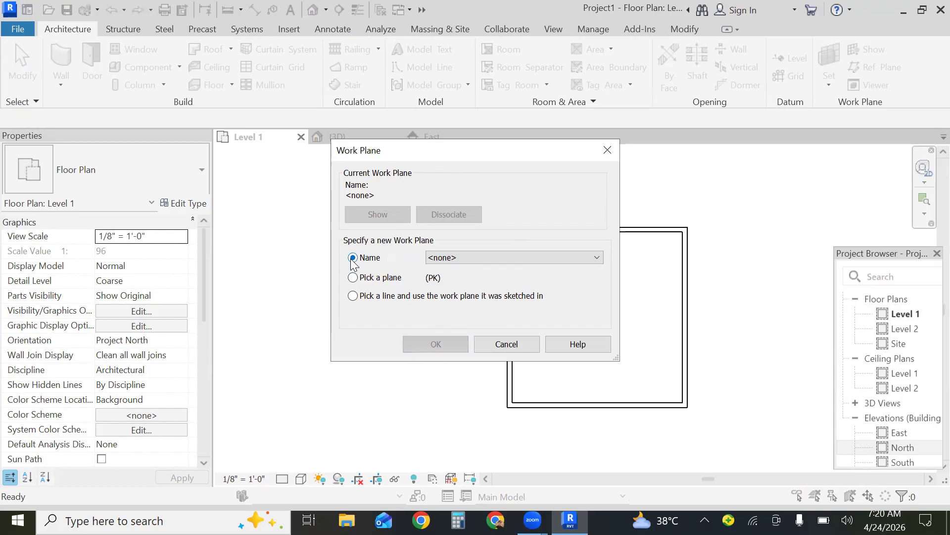
left_click(508, 257)
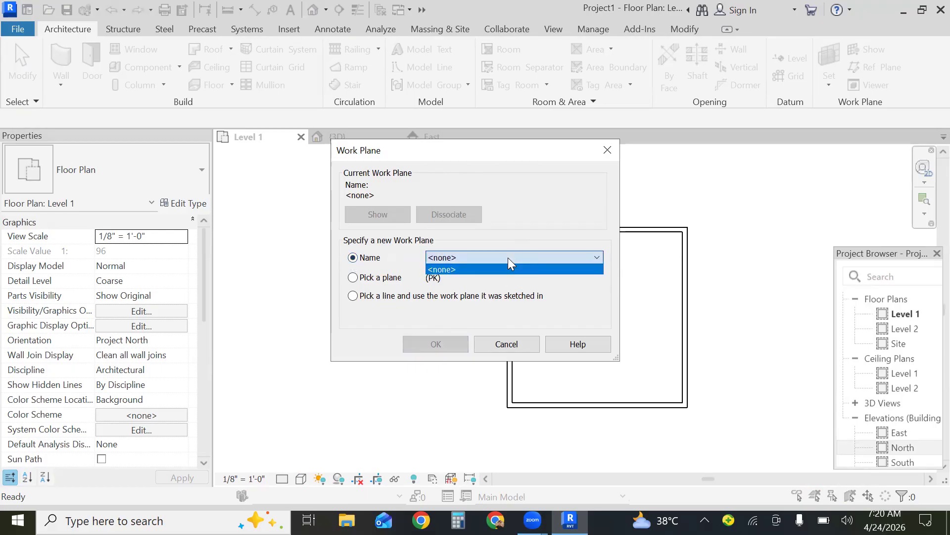
left_click(506, 290)
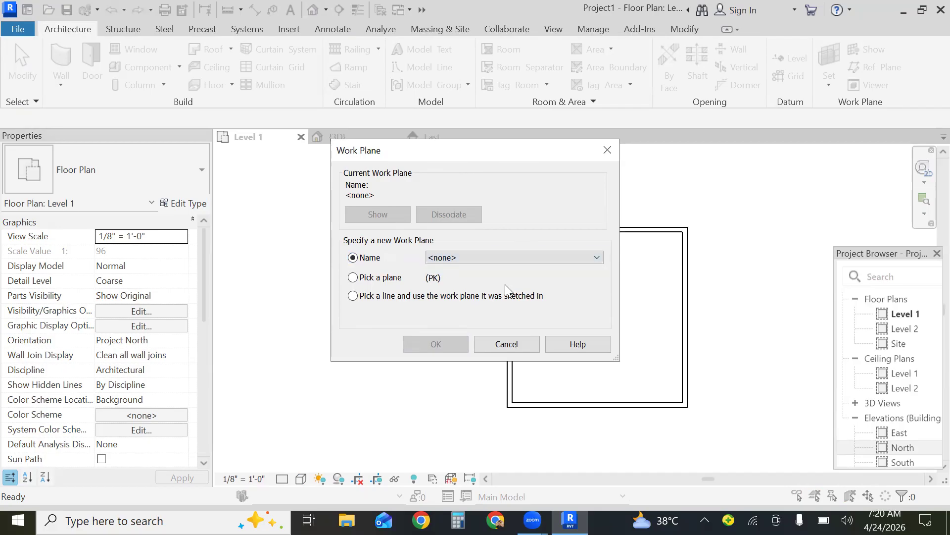
left_click(354, 278)
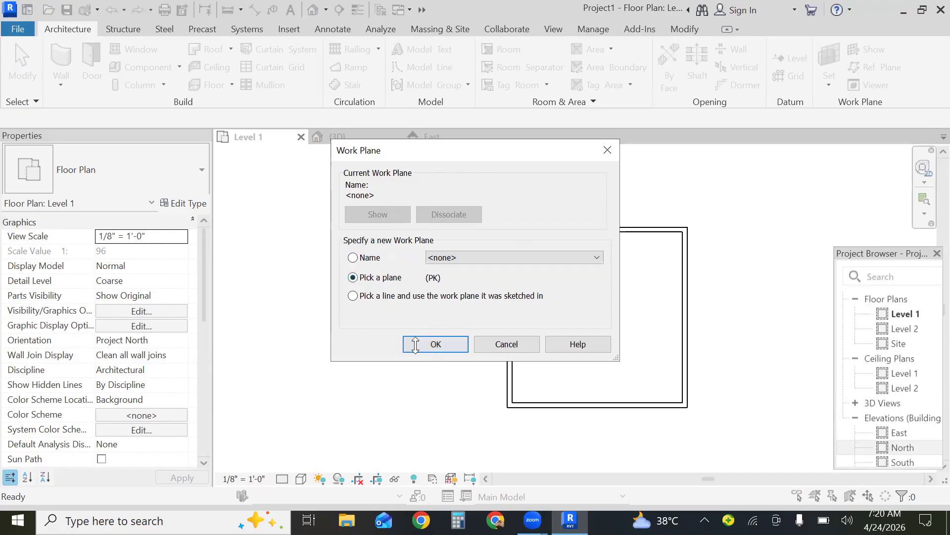
left_click(436, 344)
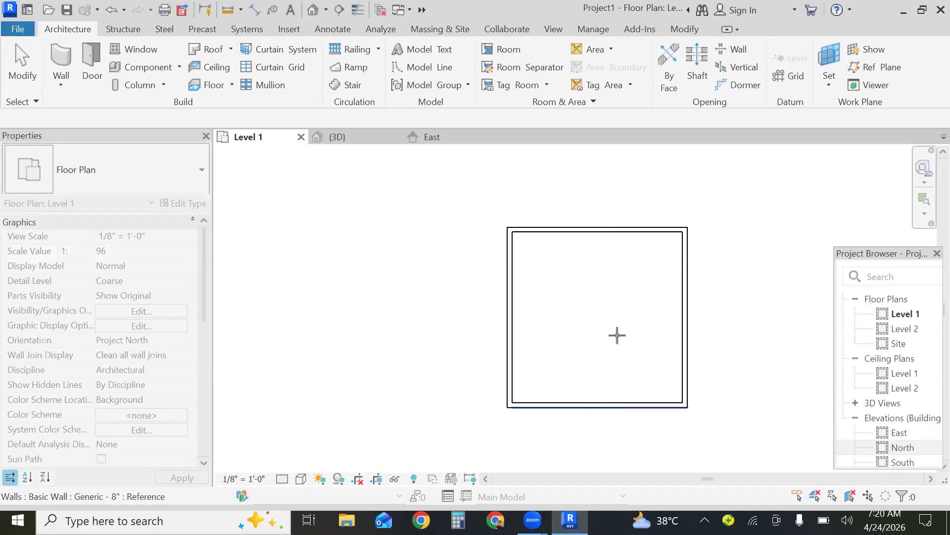
Pick the north wall's outer face as work plane and open Elevation: North with the roof referenced to Level 2, offset 0' 0".
left_click(593, 227)
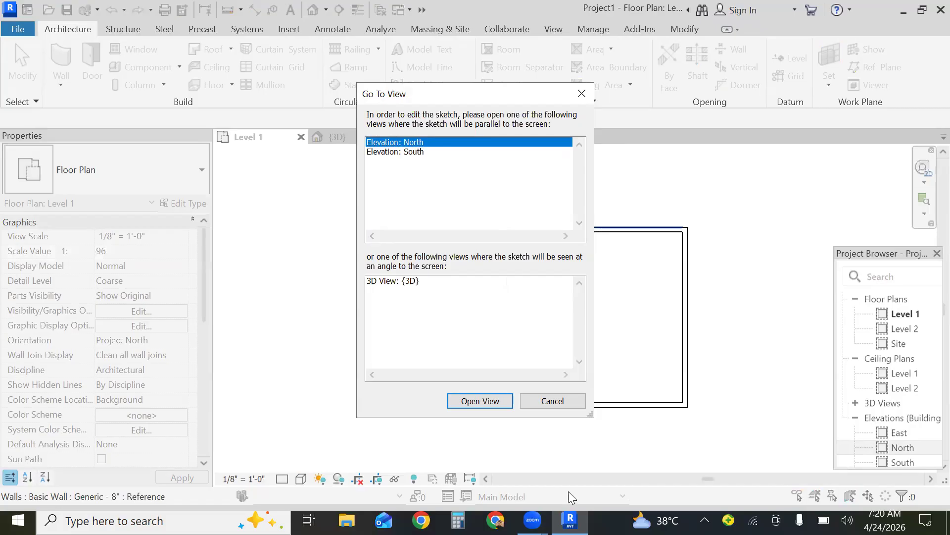
left_click(479, 402)
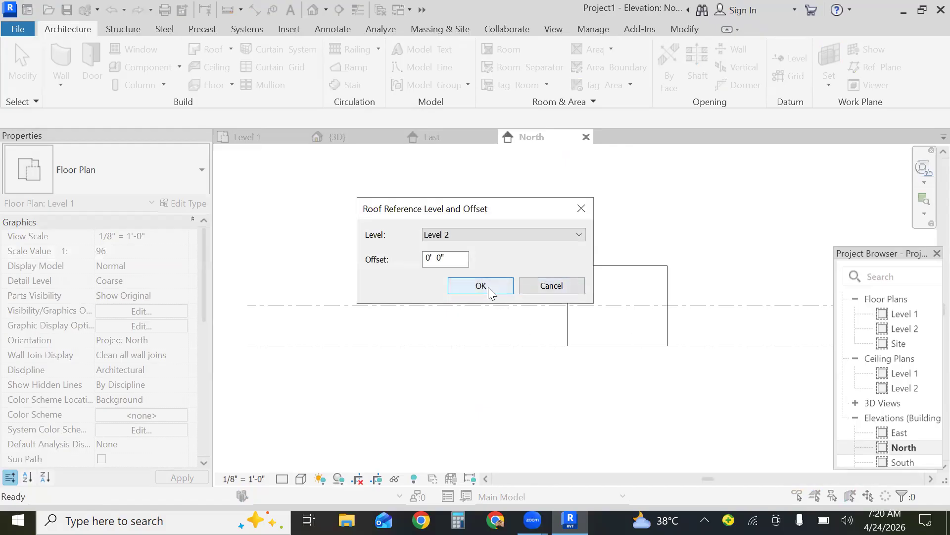
left_click(480, 286)
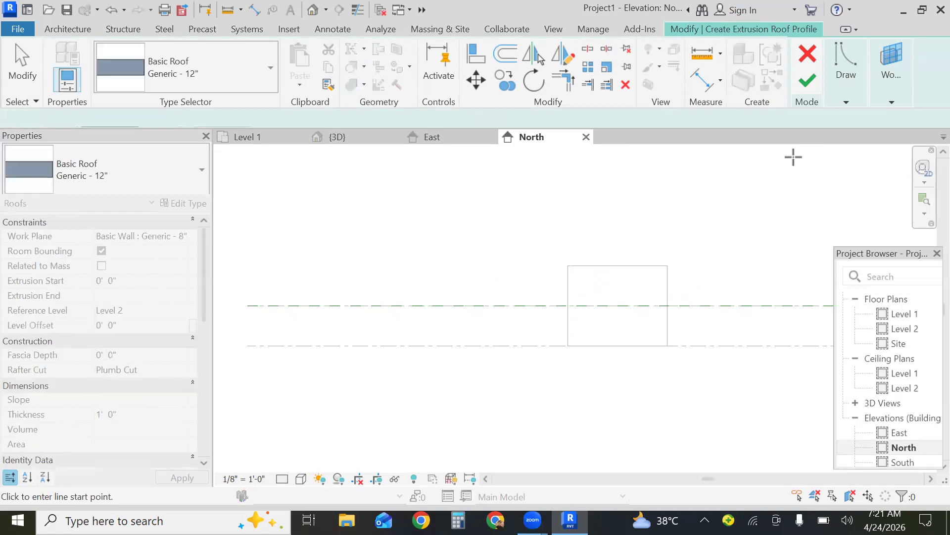
Sketch the first roof profile arc, bulging upward from just outside the left wall edge to above the middle of the building.
mouse_move(846, 92)
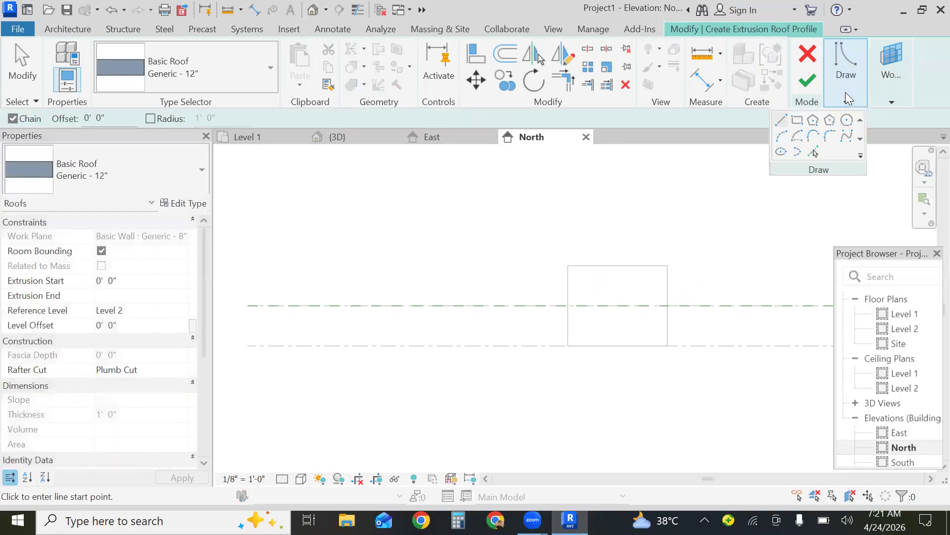
key("Escape")
left_click(784, 135)
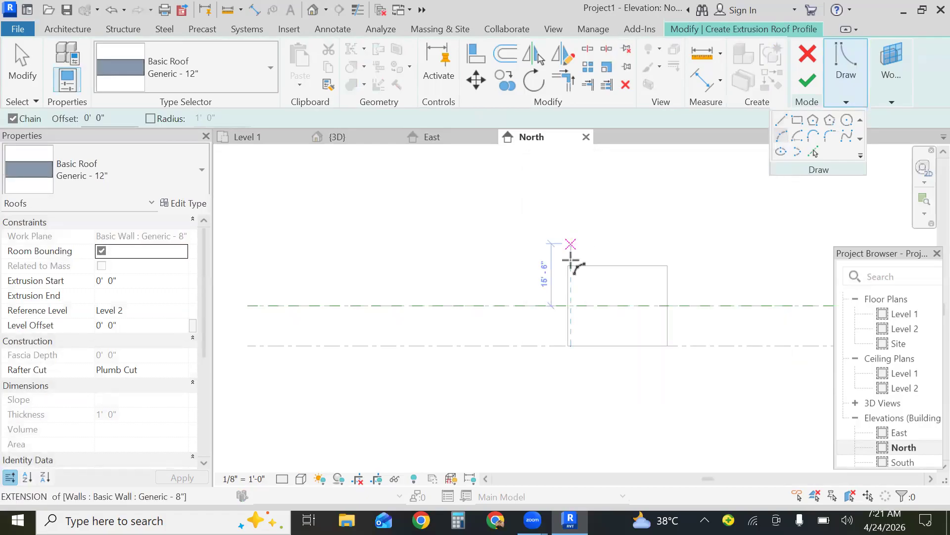
left_click(550, 282)
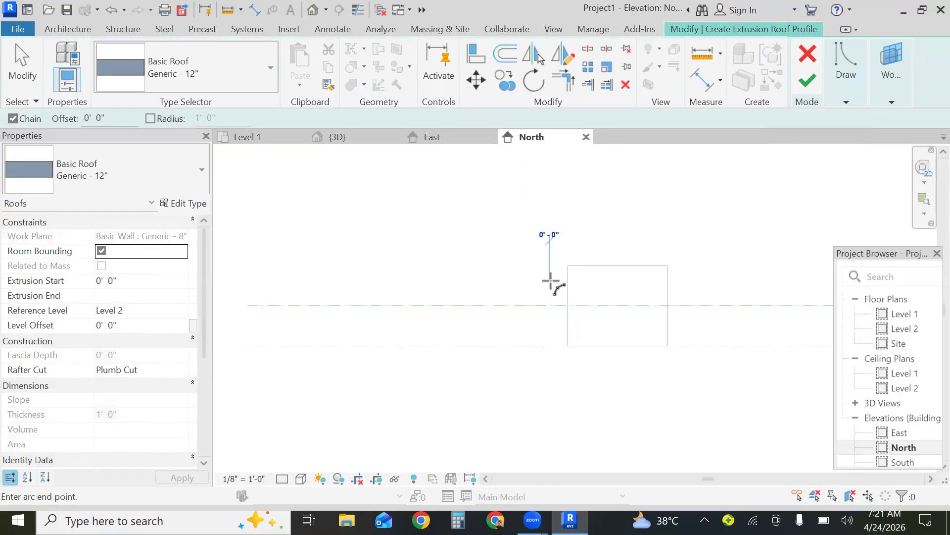
left_click(623, 255)
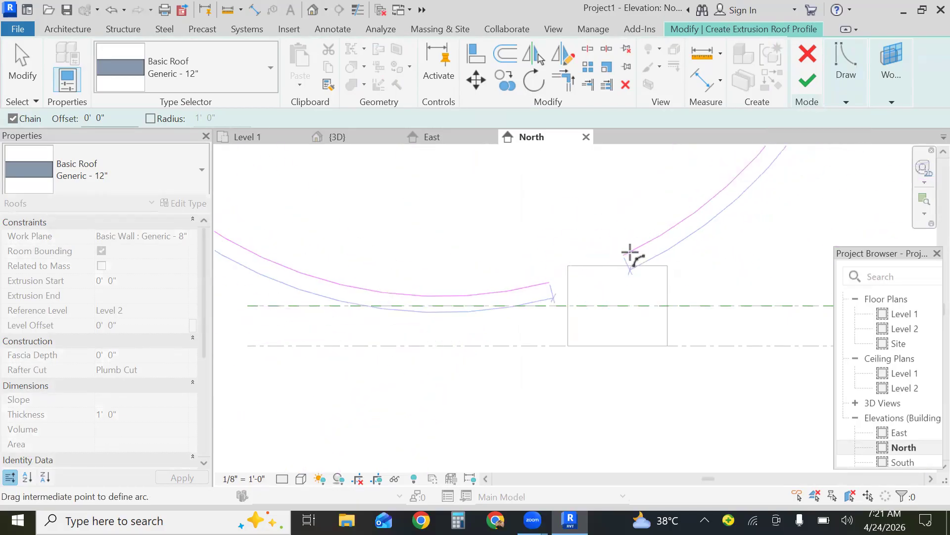
left_click(612, 257)
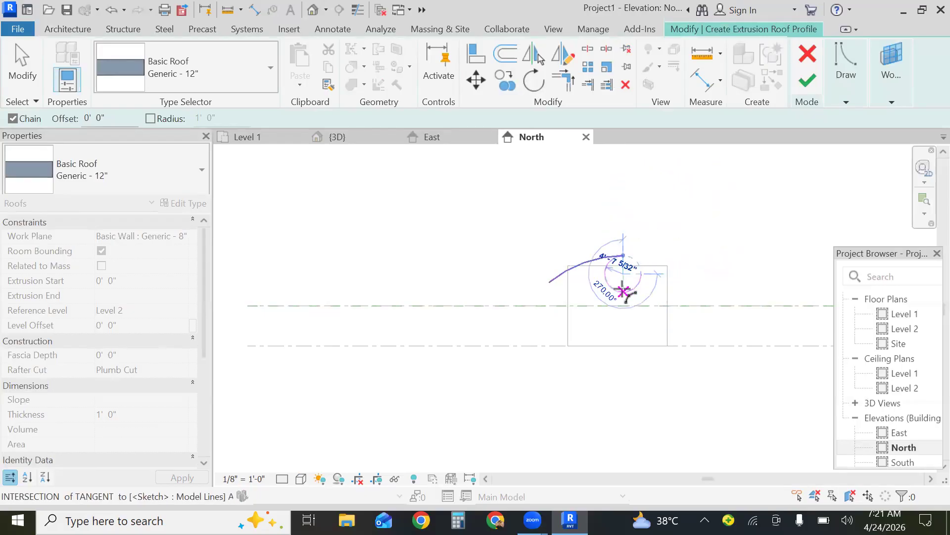
key("Escape")
key("Escape")
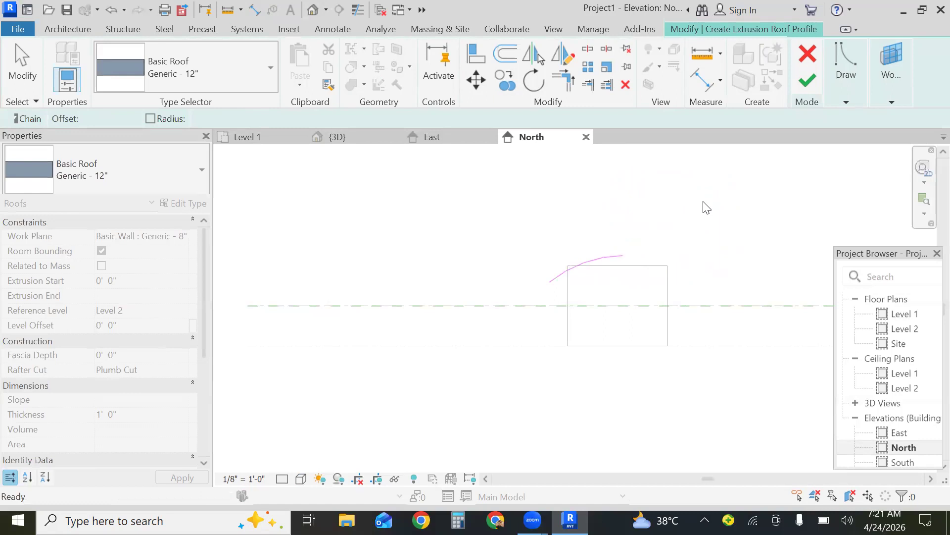
Sketch a second, downward-sagging arc of about 16' 3" radius from the first arc's upper end to just past the right wall edge.
left_click(848, 69)
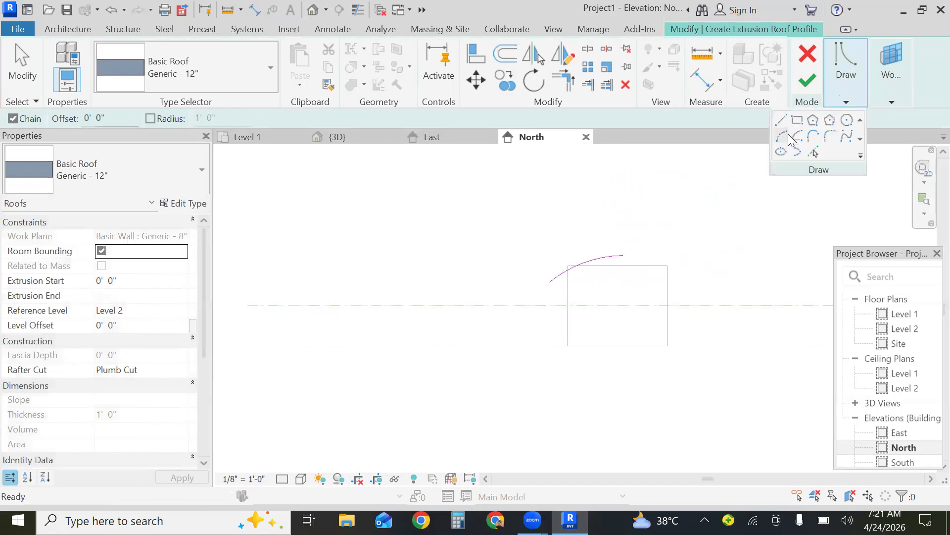
left_click(624, 255)
left_click(683, 283)
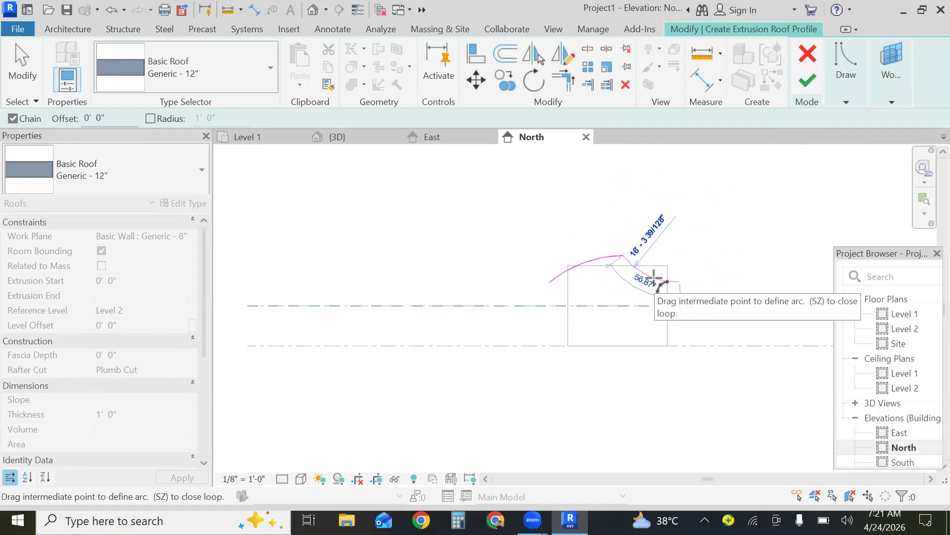
left_click(654, 278)
key("Escape")
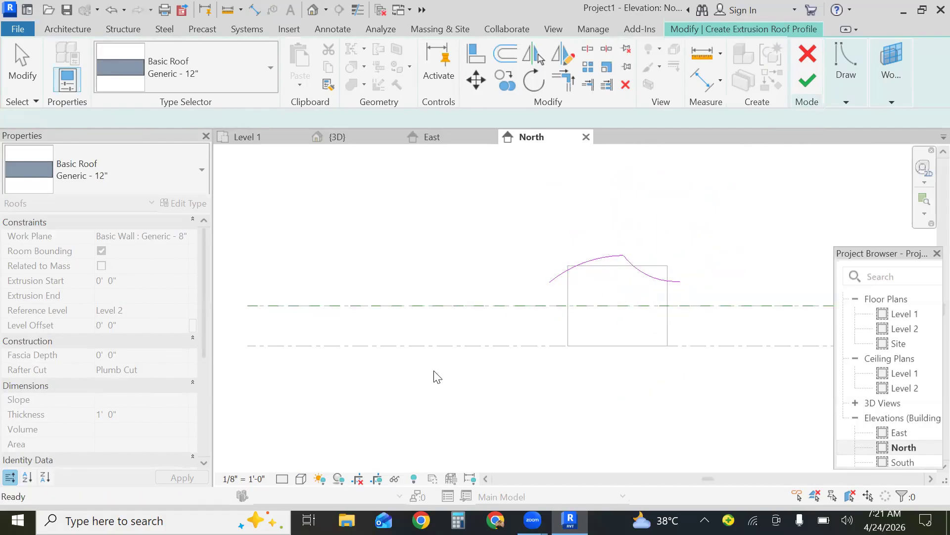
key("Escape")
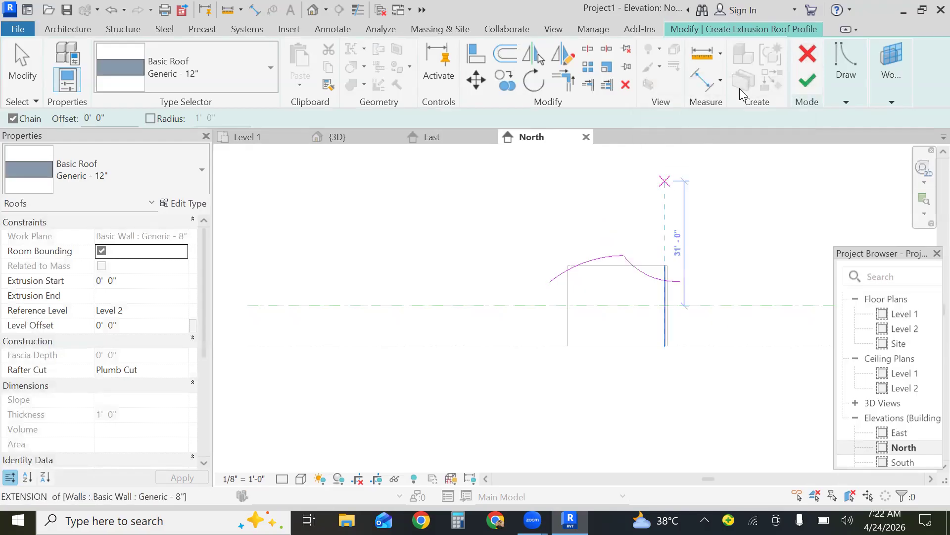
Finish the two-arc extrusion roof sketch and examine the resulting roof over the walls from the front in the 3D view.
left_click(806, 82)
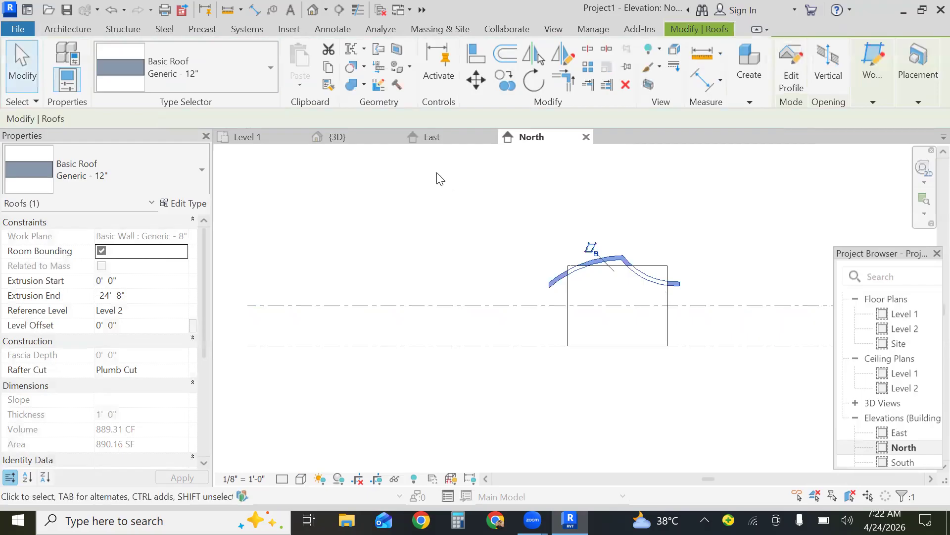
left_click(339, 142)
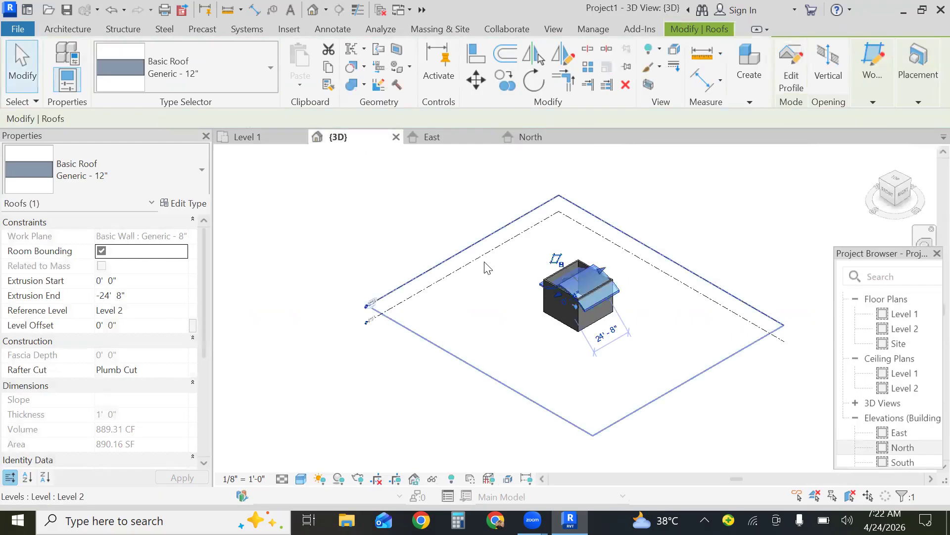
key("Escape")
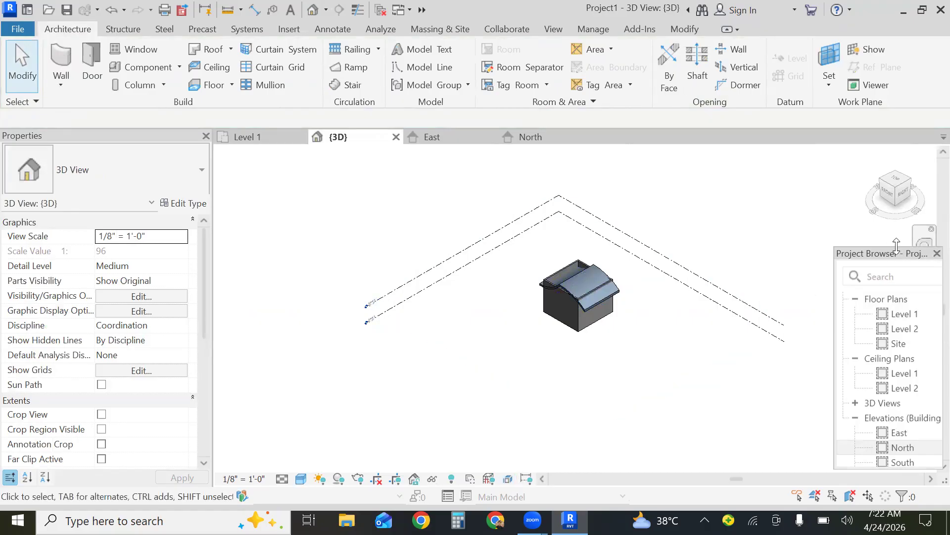
left_click_drag(896, 245, 896, 338)
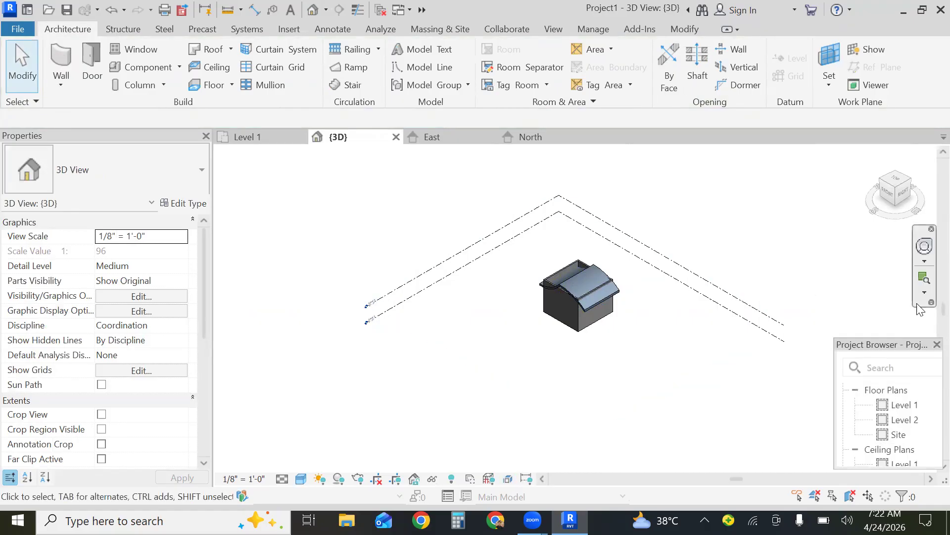
left_click(924, 278)
left_click_drag(644, 249, 490, 367)
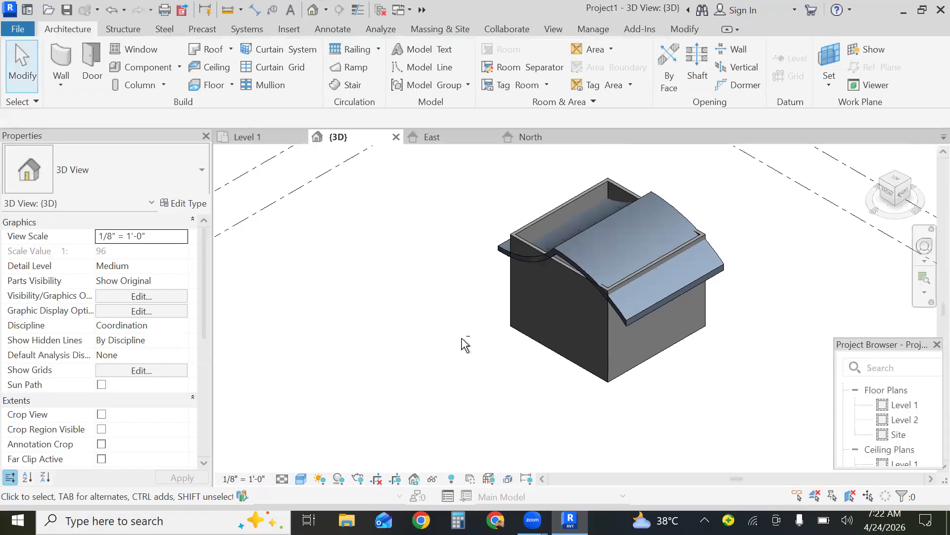
middle_click_drag(529, 357, 573, 310, "shift")
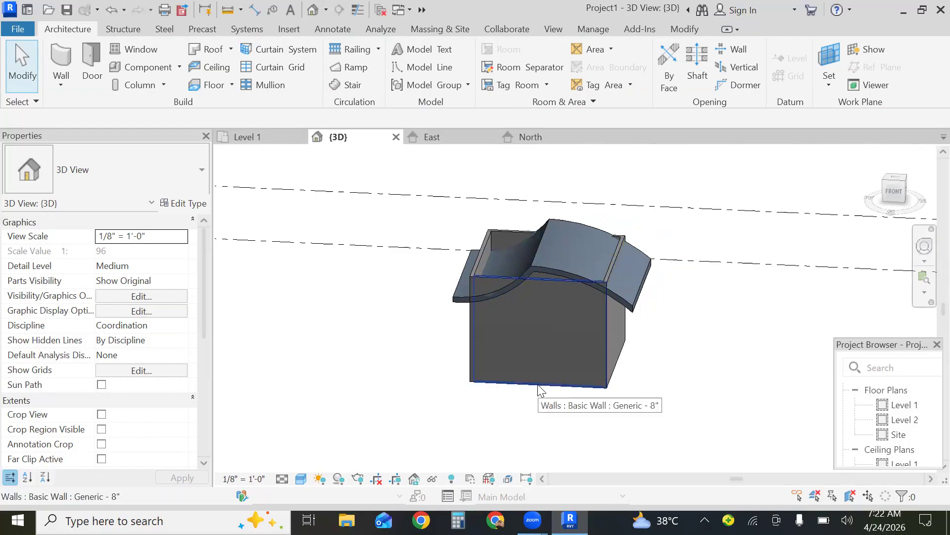
Select the whole chain of four walls and attach their tops to the curved roof.
left_click(606, 340)
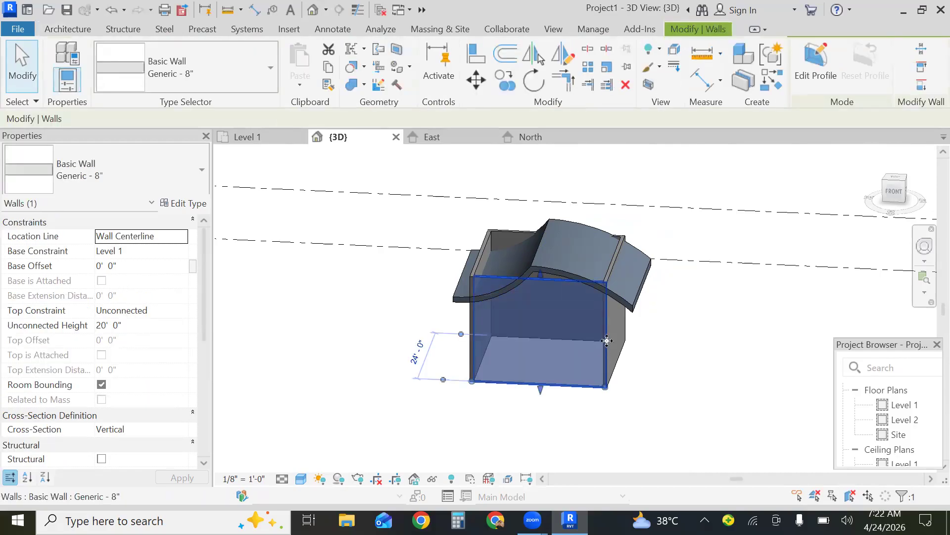
key("Tab")
left_click(607, 341)
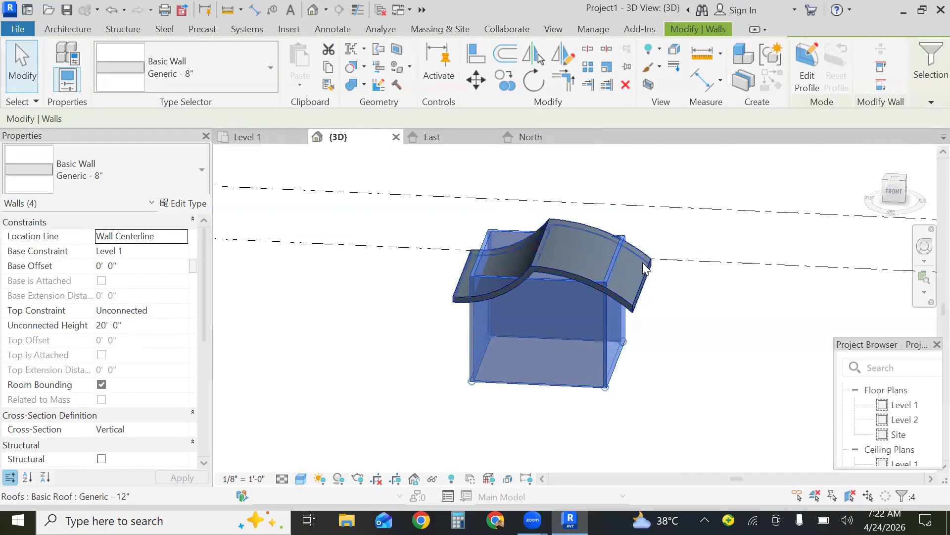
left_click(883, 68)
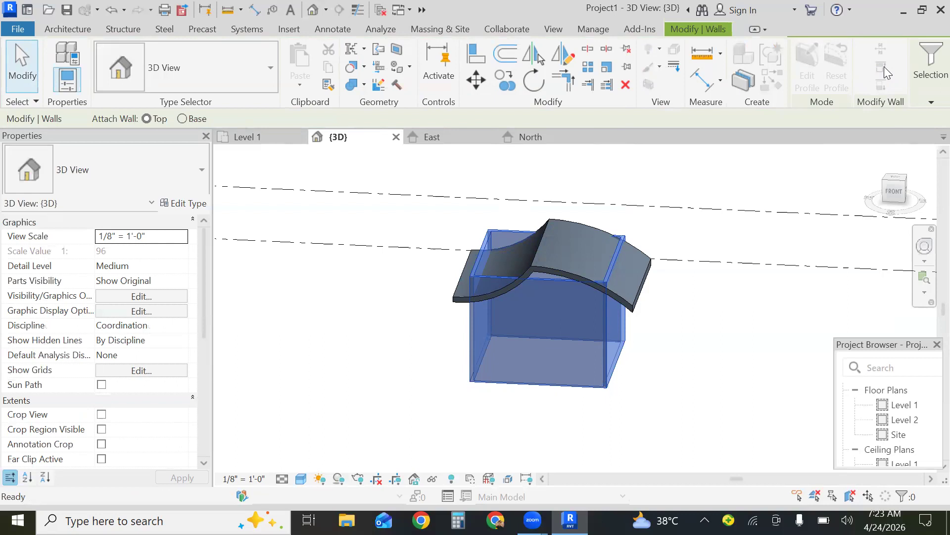
left_click(543, 268)
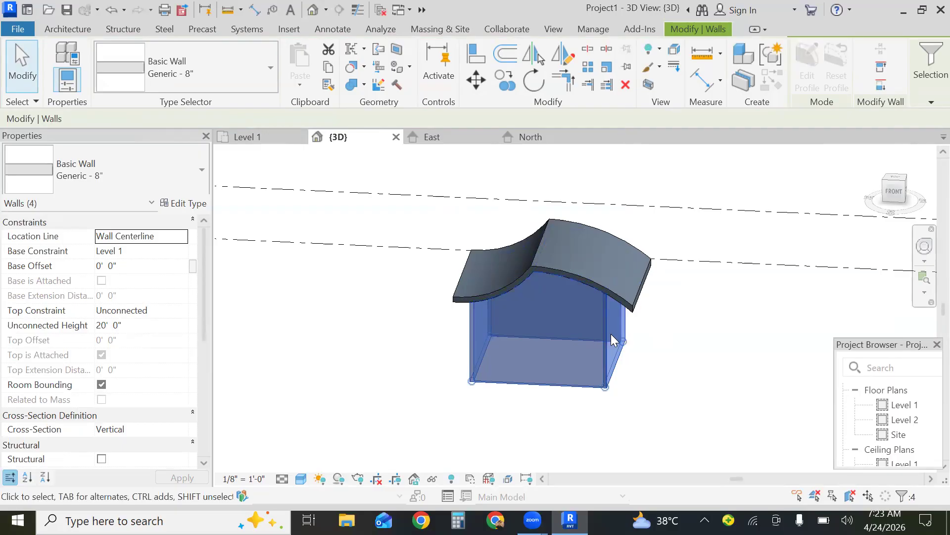
left_click(664, 341)
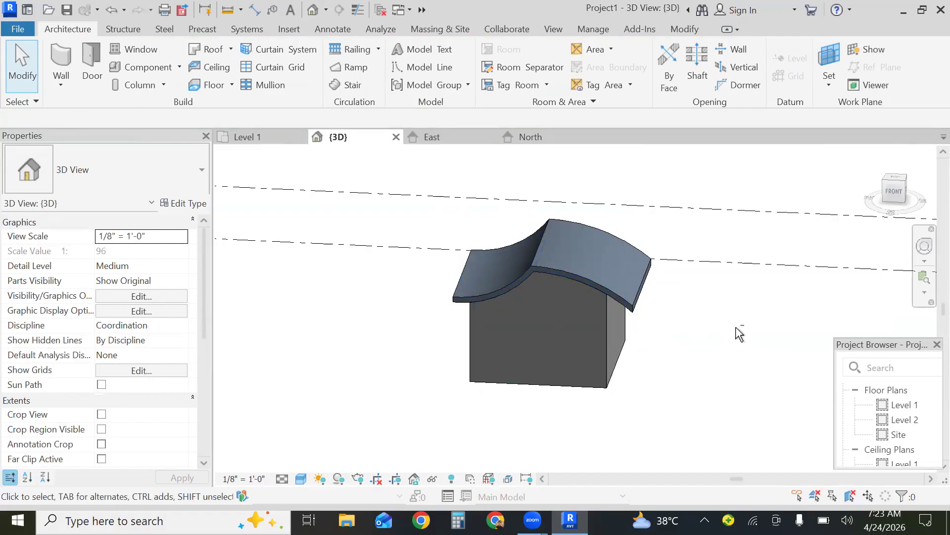
Select the curved extrusion roof in the 3D view and delete it.
middle_click_drag(769, 324, 849, 321, "shift")
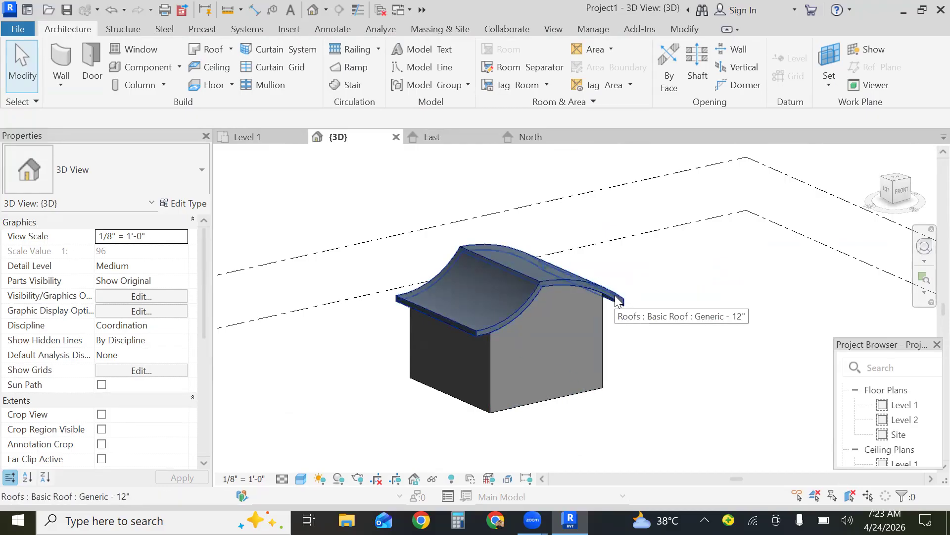
left_click(617, 298)
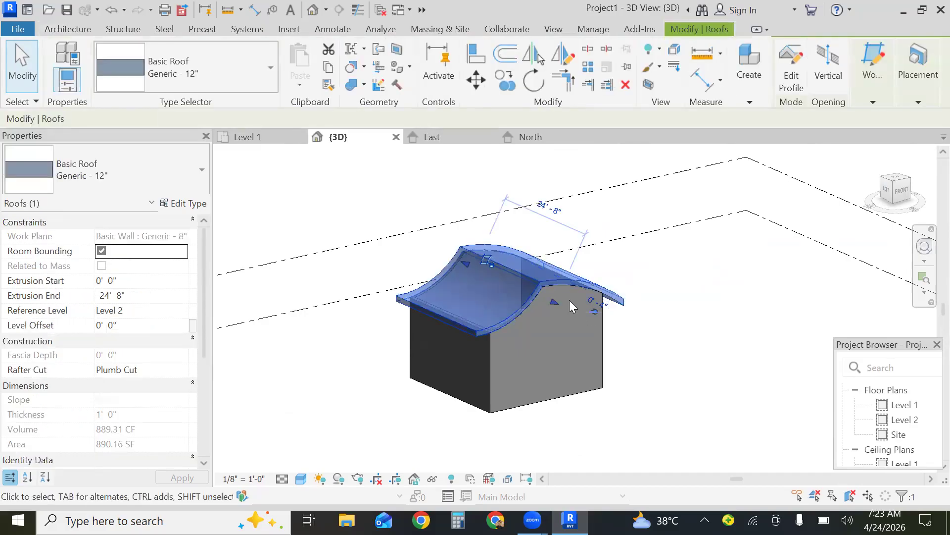
key("Delete")
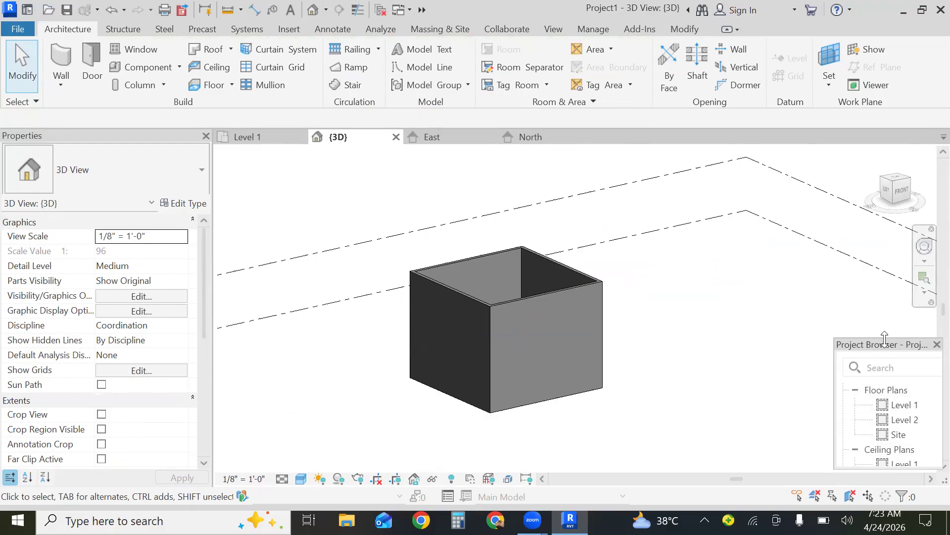
In the North elevation, start a Roof by Extrusion on the picked north wall plane, referenced to Level 2 with 0' 0" offset.
left_click_drag(885, 338, 891, 218)
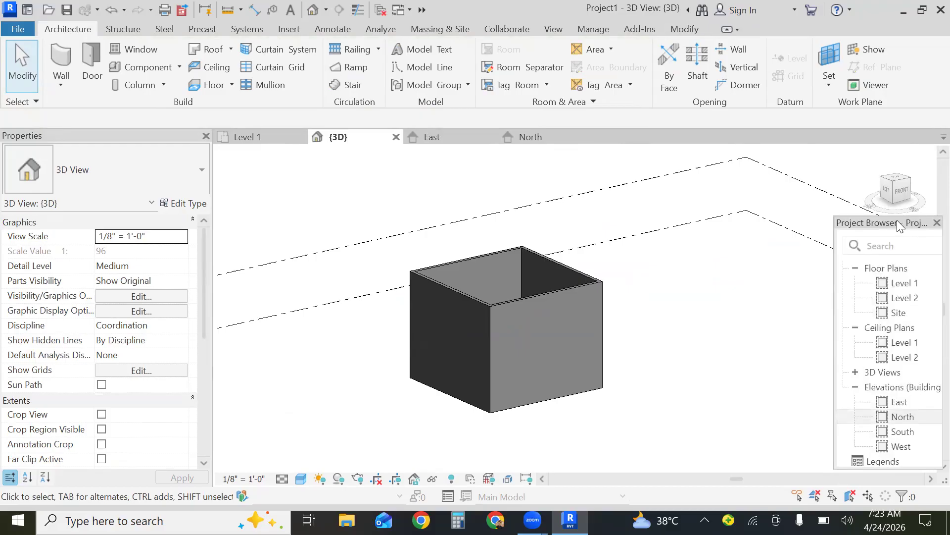
double_click(895, 418)
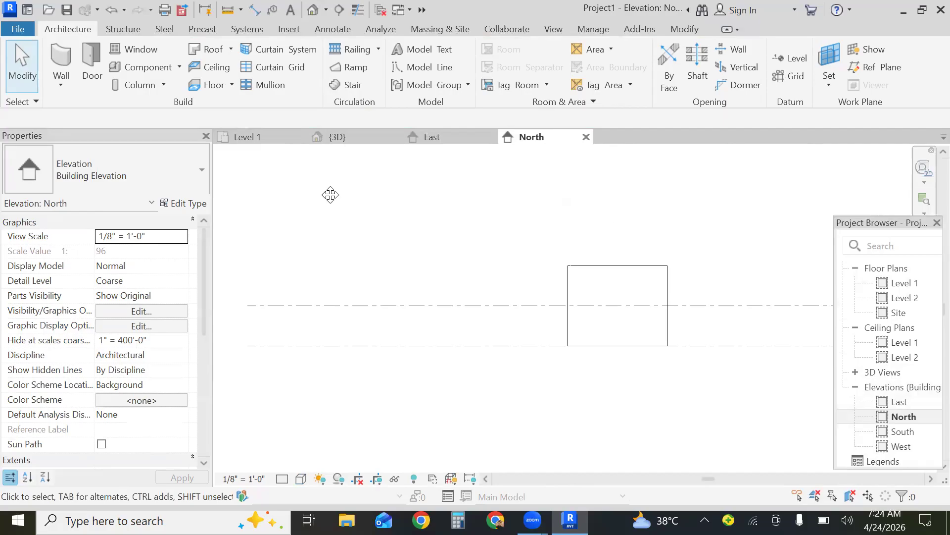
left_click(230, 49)
left_click(218, 102)
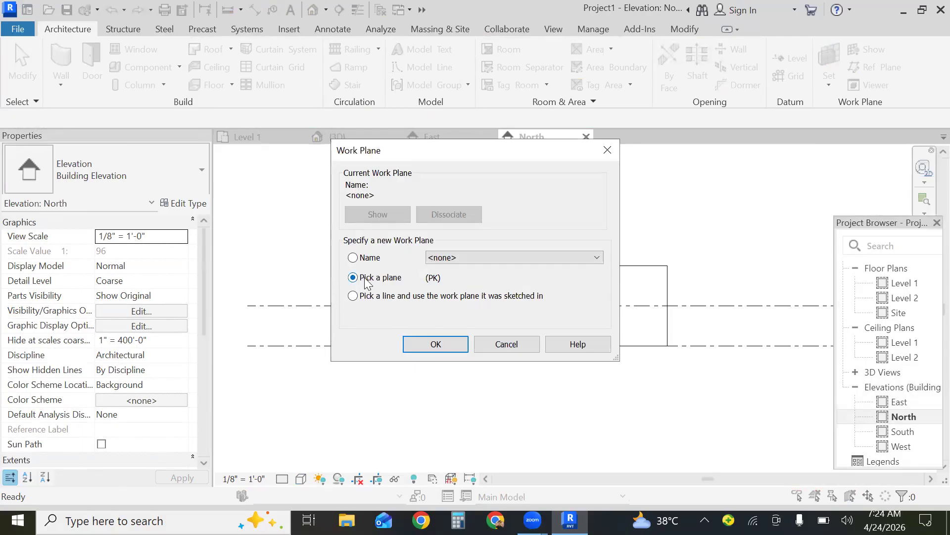
left_click(452, 344)
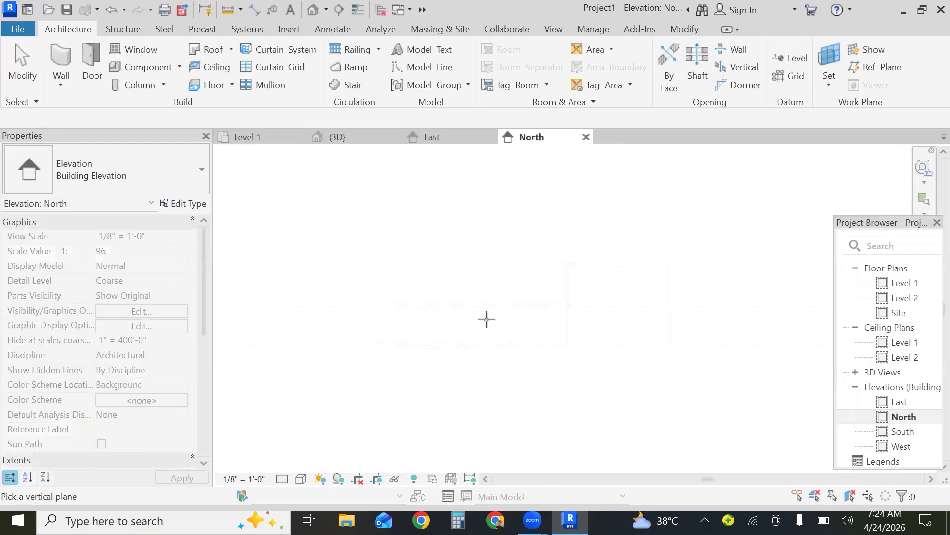
left_click(579, 266)
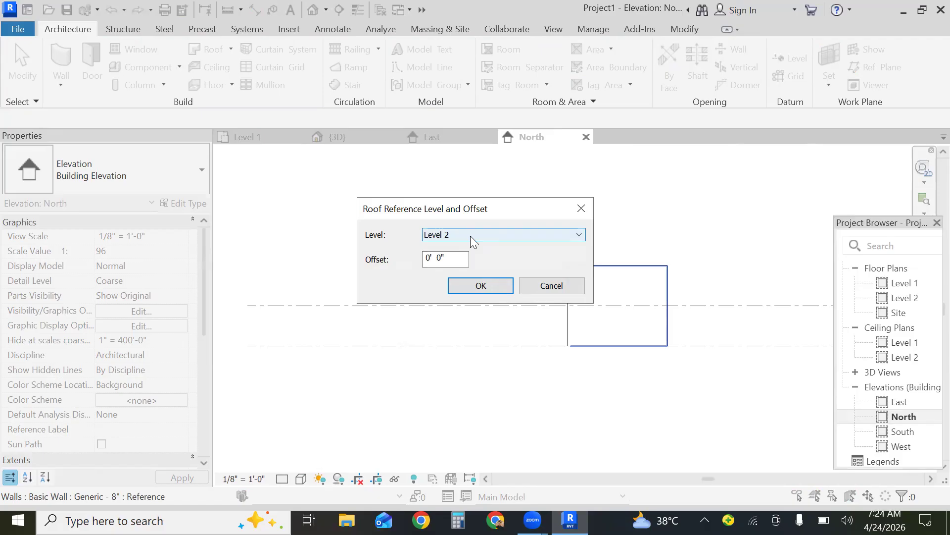
left_click(481, 289)
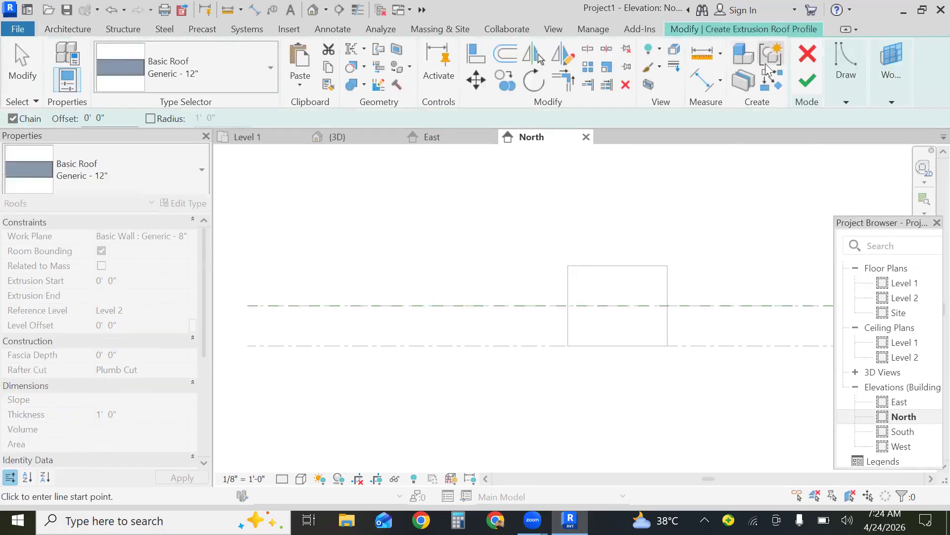
Sketch an upward-bulging profile arc of about 43' 9" radius from well outside the left wall edge to above the middle of the building.
left_click(855, 87)
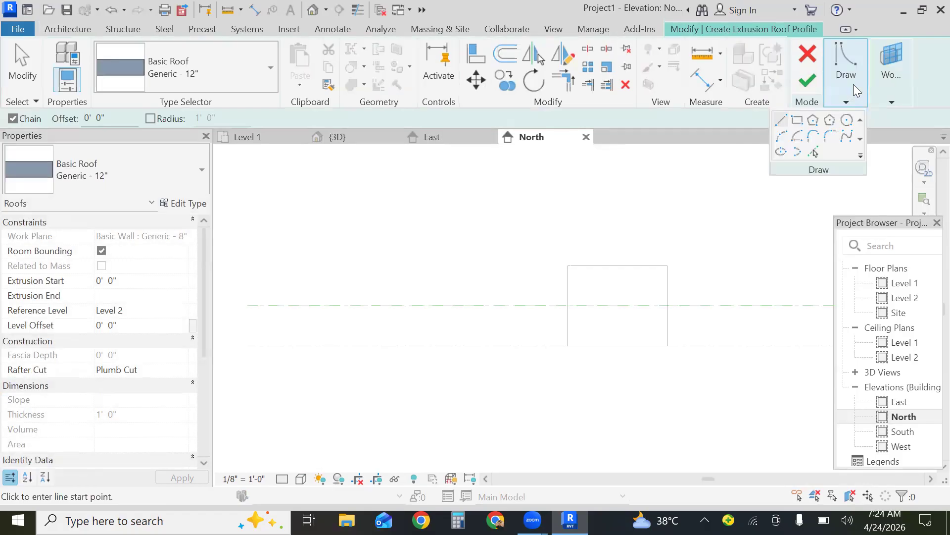
left_click(781, 140)
left_click(507, 288)
left_click(625, 241)
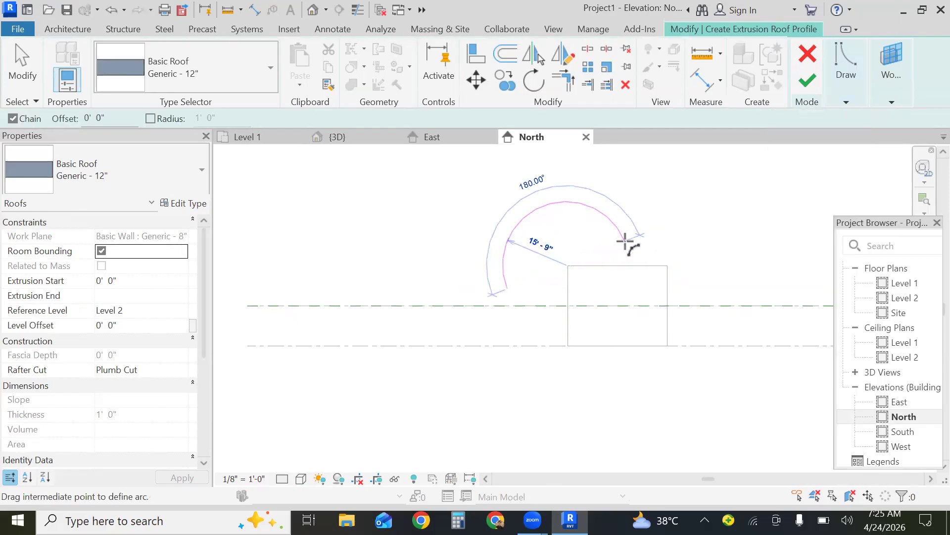
left_click(571, 251)
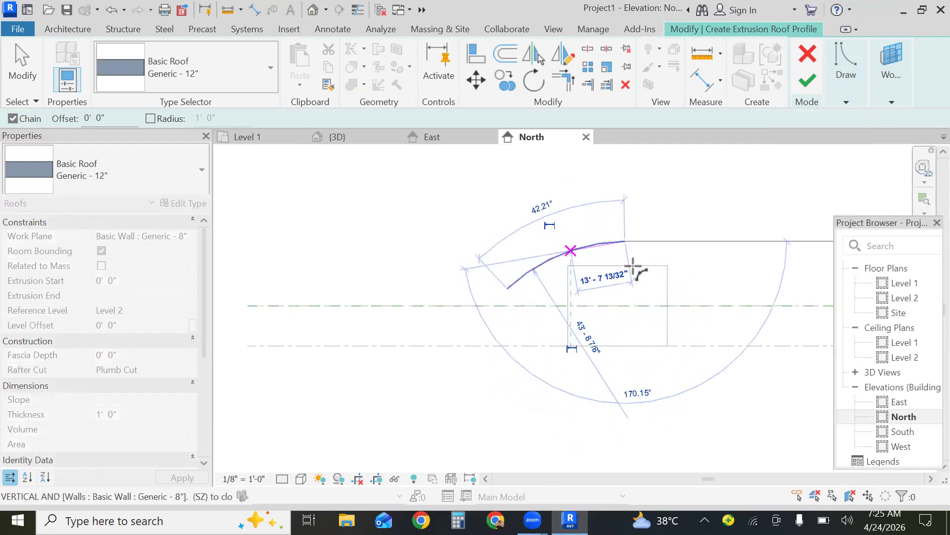
left_click(650, 286)
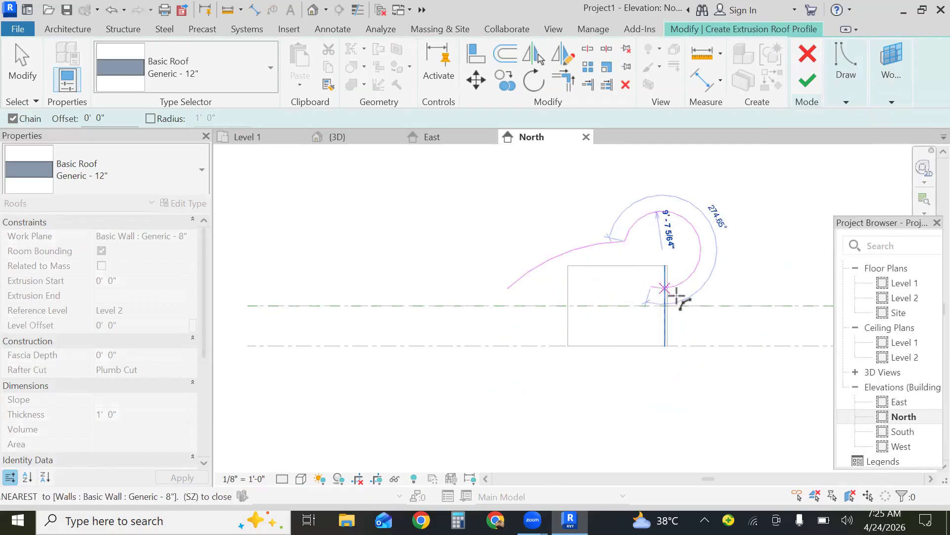
key("Escape")
key("Escape")
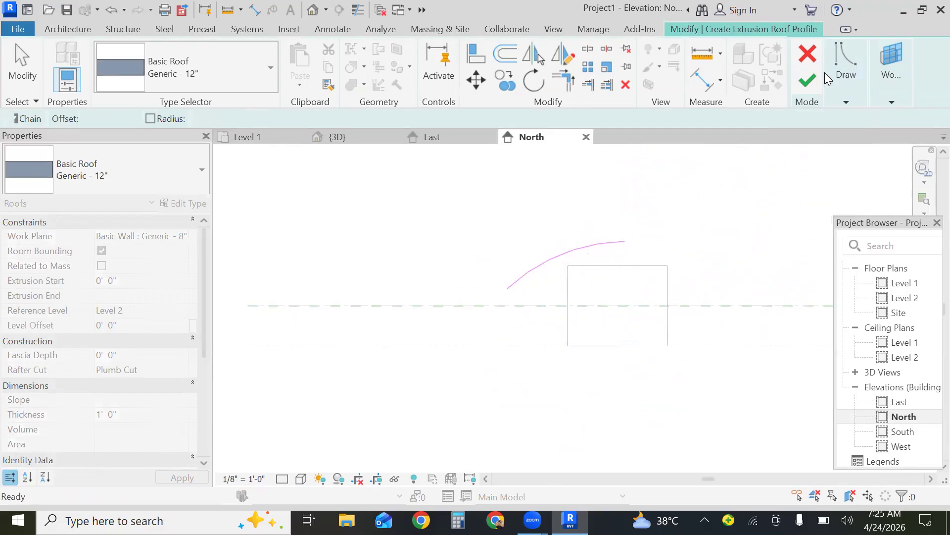
Continue from the arc's upper end with a convex arc of about 15' 4" radius past the right wall, then a sagging arc curling upward.
left_click(848, 89)
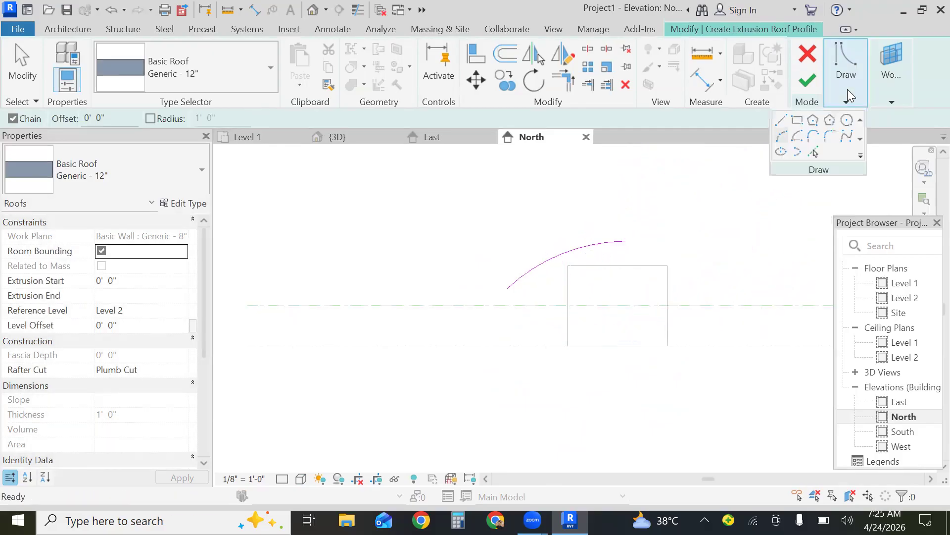
left_click(783, 138)
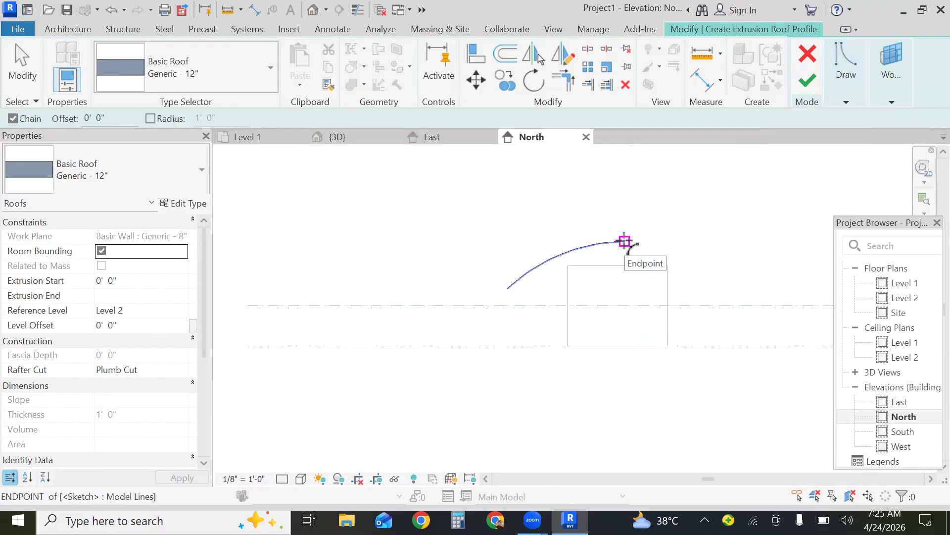
left_click(625, 241)
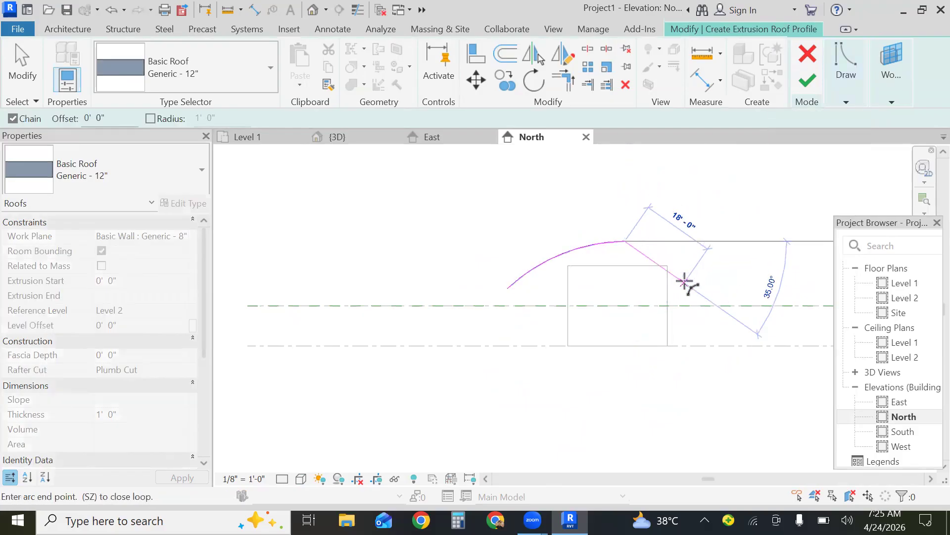
left_click(689, 297)
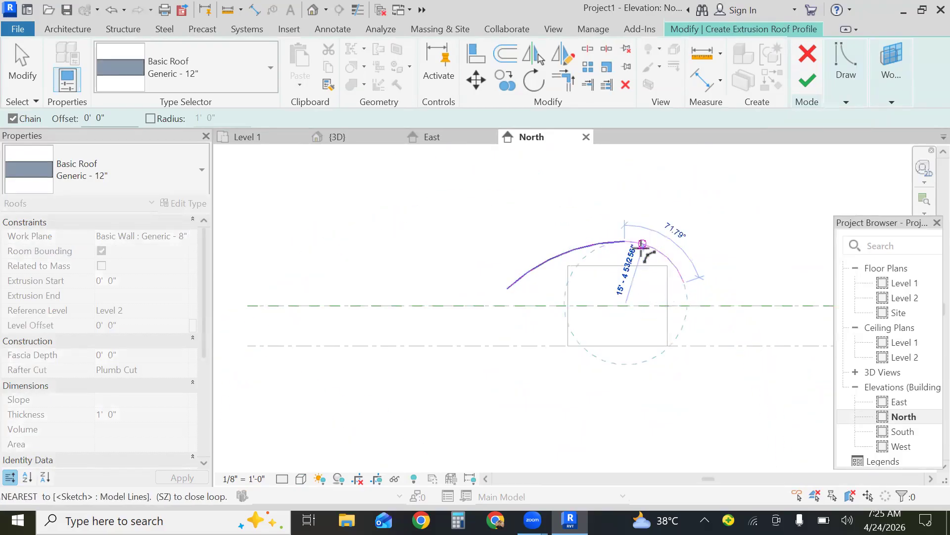
left_click(642, 243)
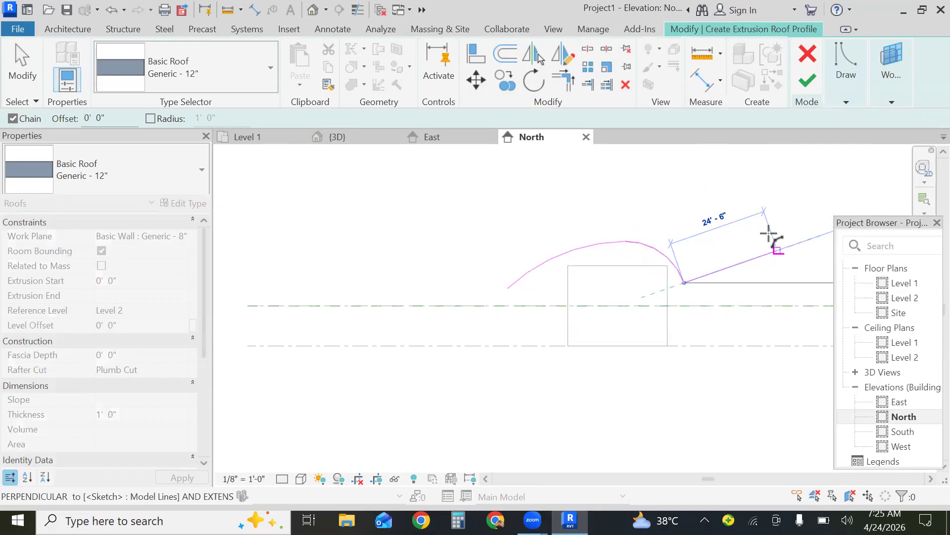
left_click(770, 231)
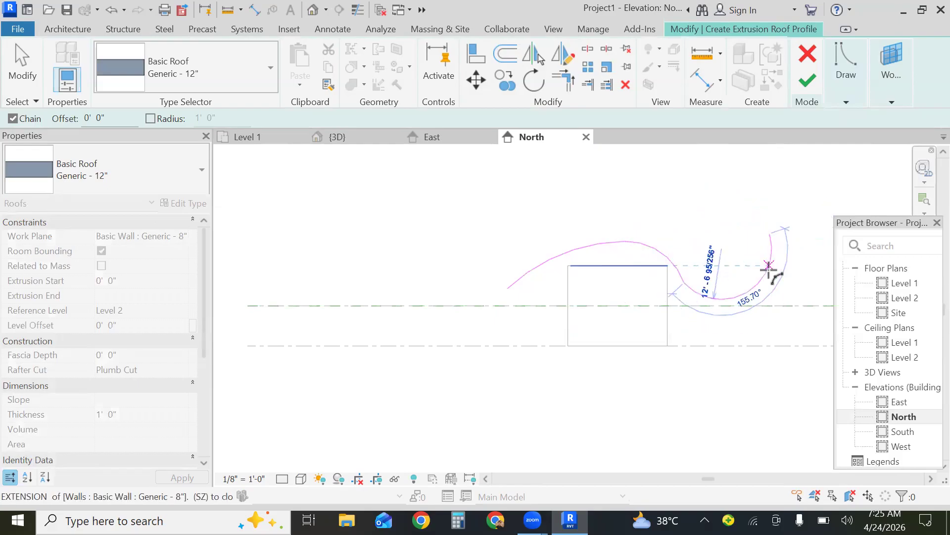
key("Escape")
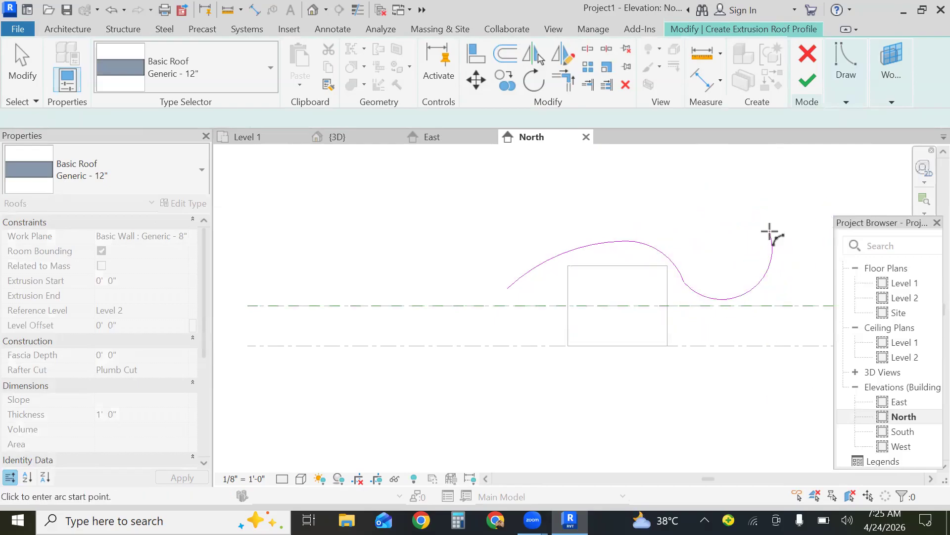
Finish the wavy extrusion roof and display it in the East elevation and the 3D view.
left_click(814, 82)
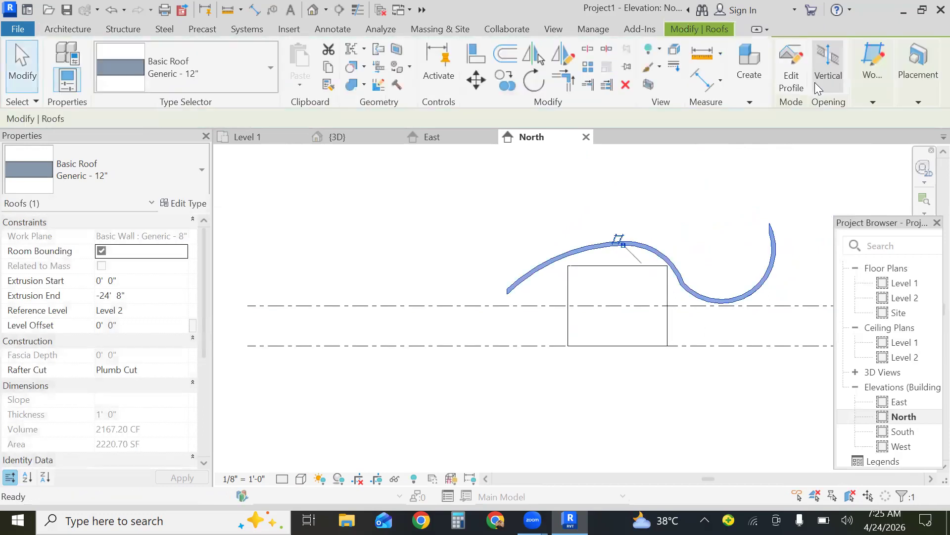
left_click(427, 145)
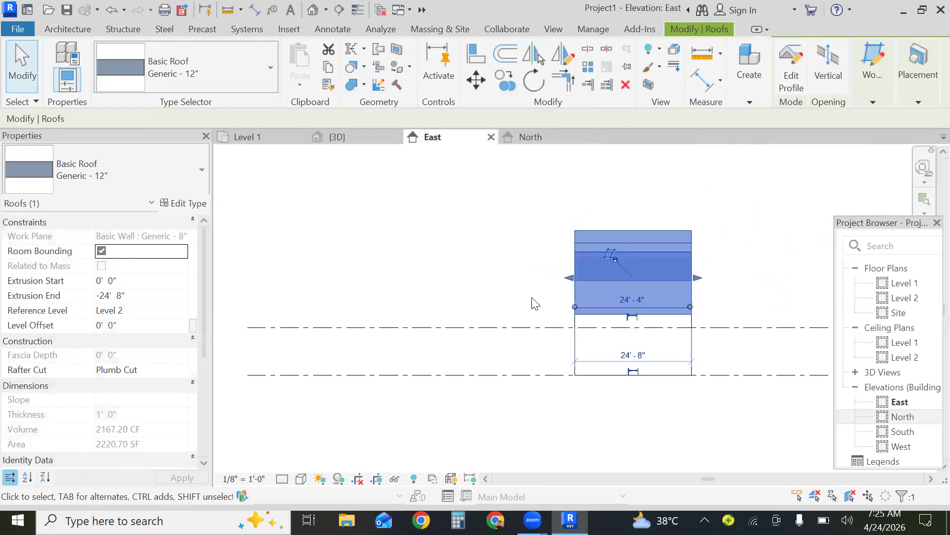
left_click(341, 139)
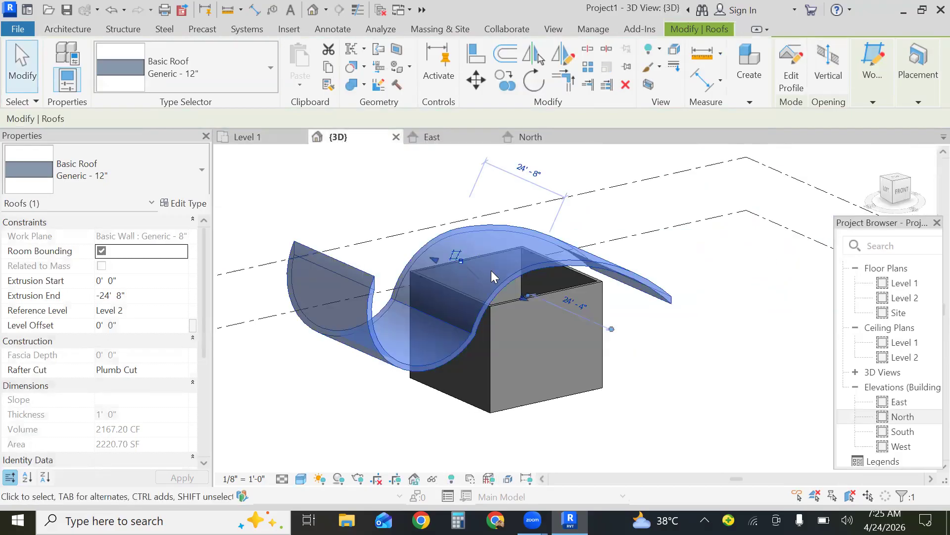
Attach the tops of all four walls in the chain to the wavy extrusion roof in the 3D view.
key("Escape")
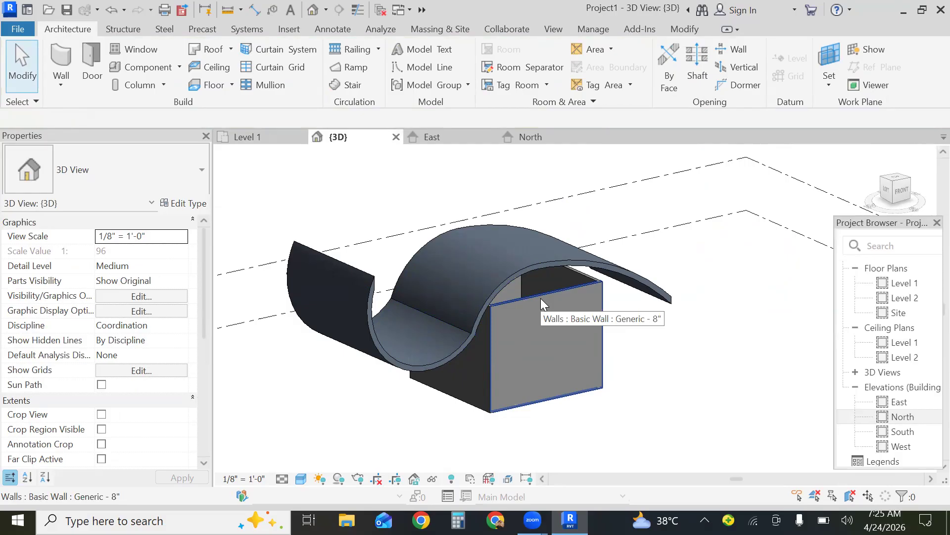
key("Tab")
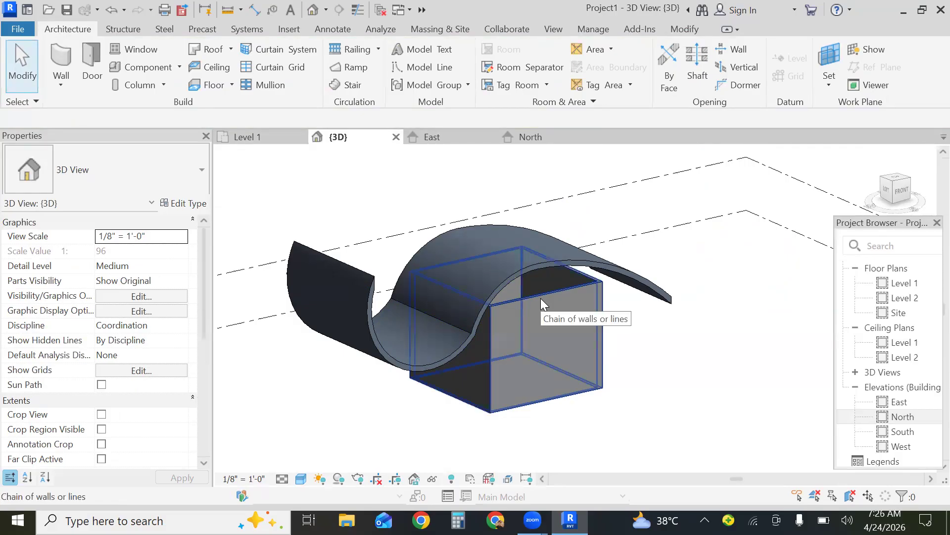
left_click(540, 298)
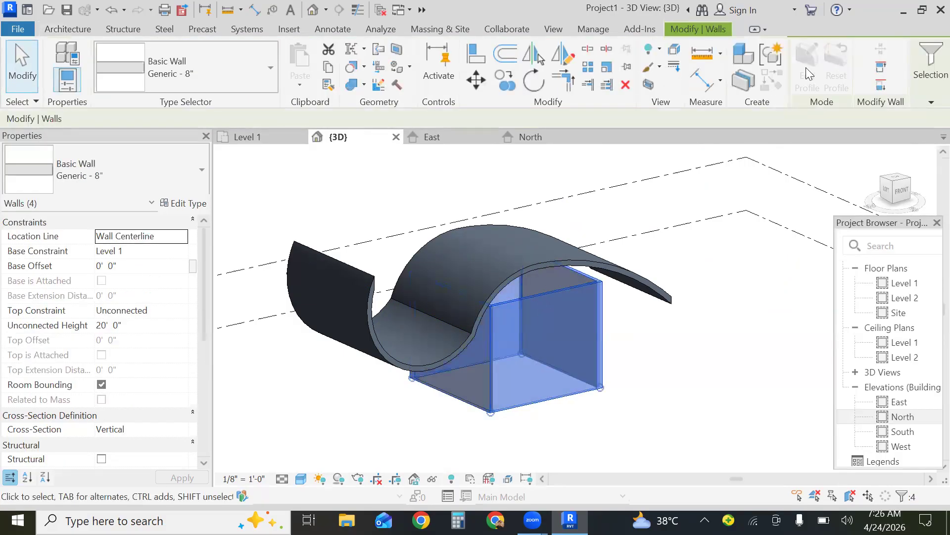
left_click(882, 69)
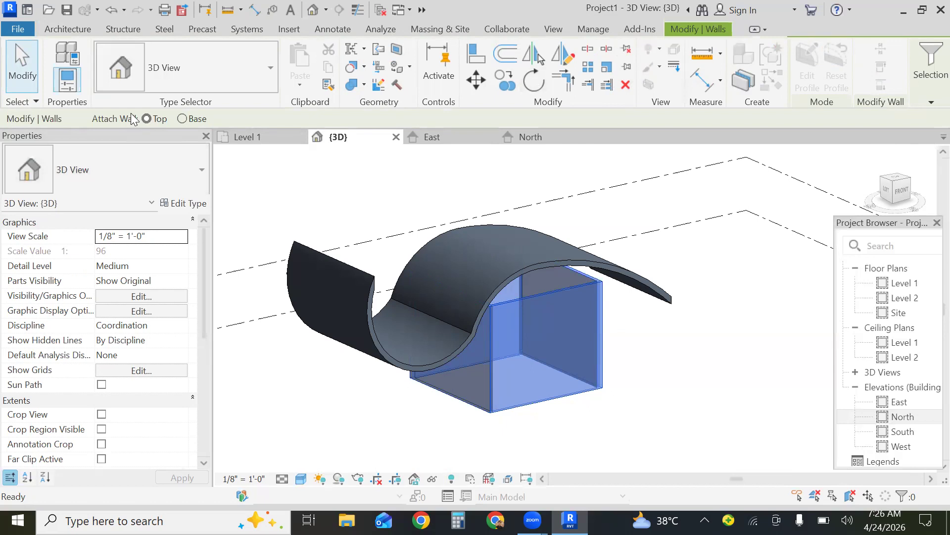
left_click(503, 283)
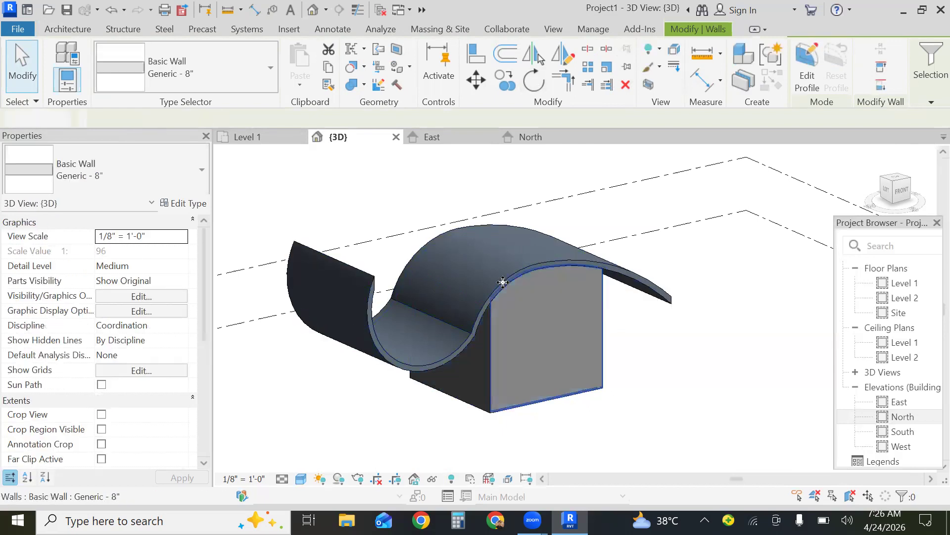
key("Escape")
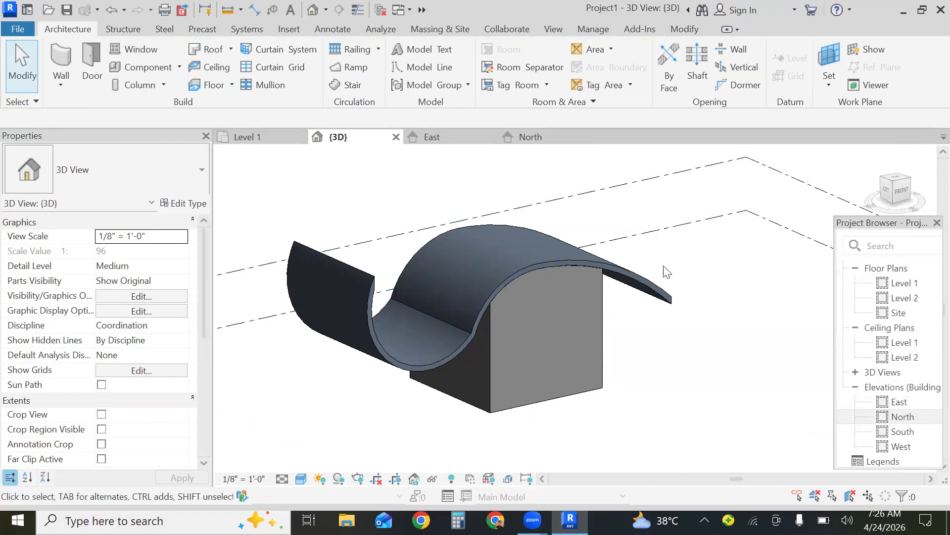
Delete the wavy extrusion roof from above the walls.
left_click_drag(662, 261, 459, 476)
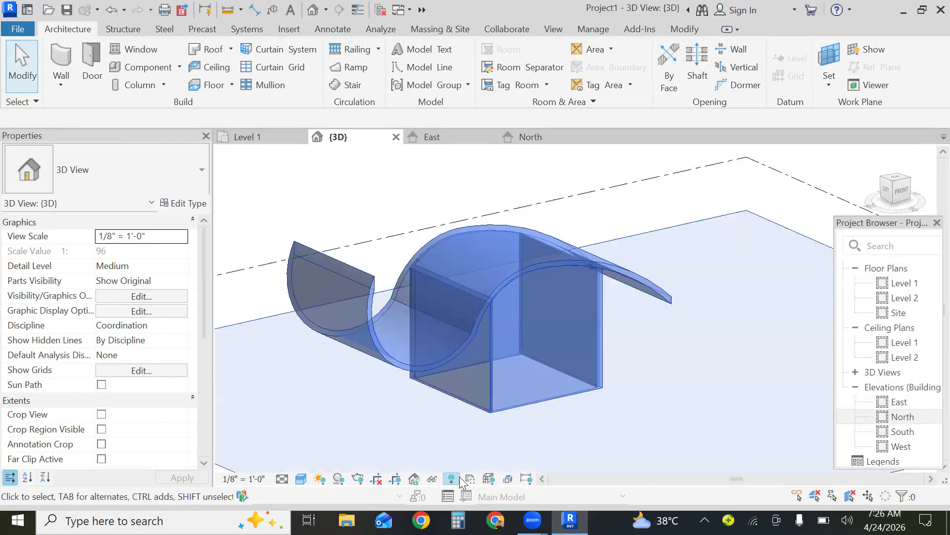
key("Escape")
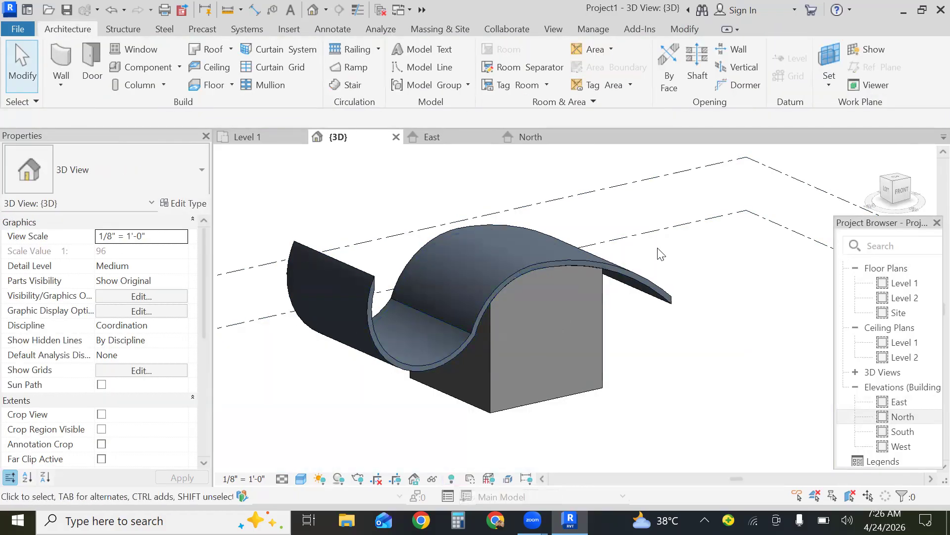
left_click_drag(657, 249, 617, 375)
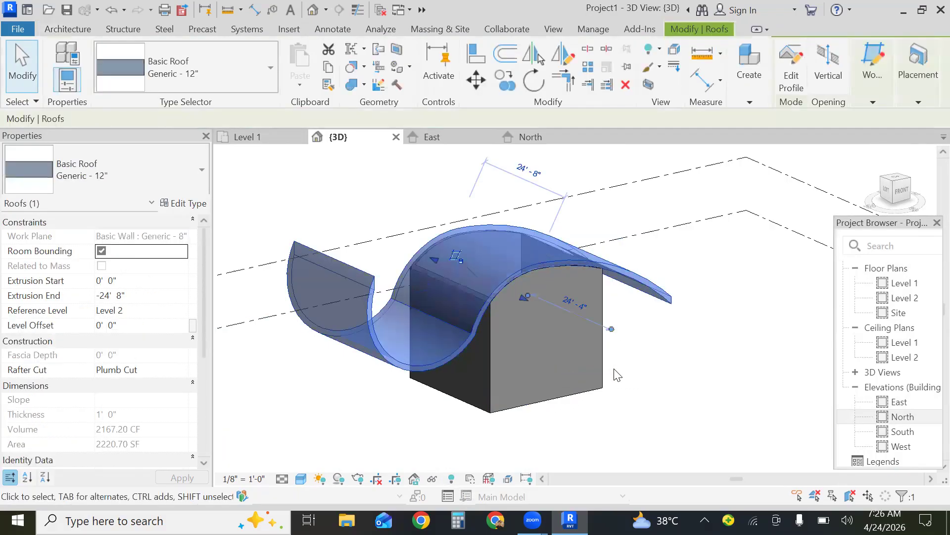
key("Delete")
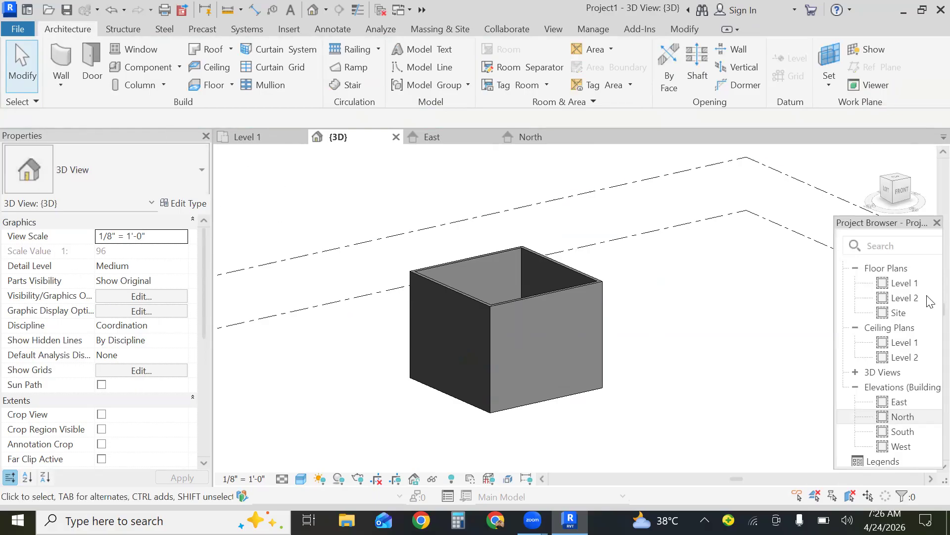
In the Level 1 plan, draw two horizontal reference planes, about 4' 8" beyond the north wall and about 4' 6" beyond the south wall.
double_click(905, 283)
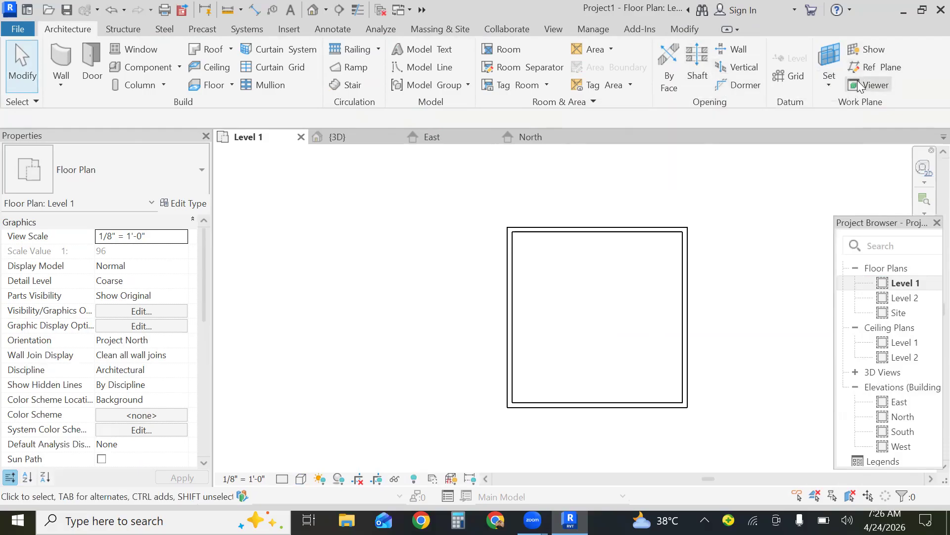
left_click(827, 83)
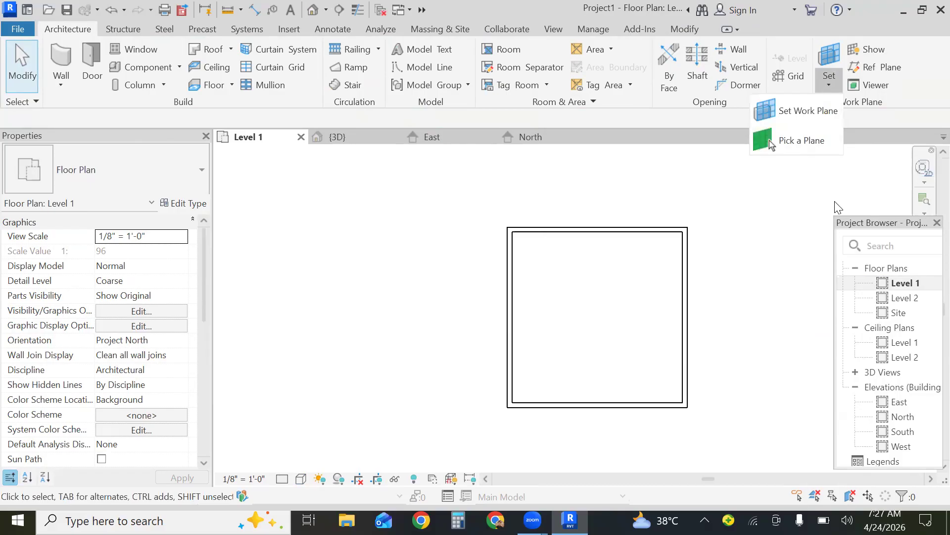
left_click(888, 69)
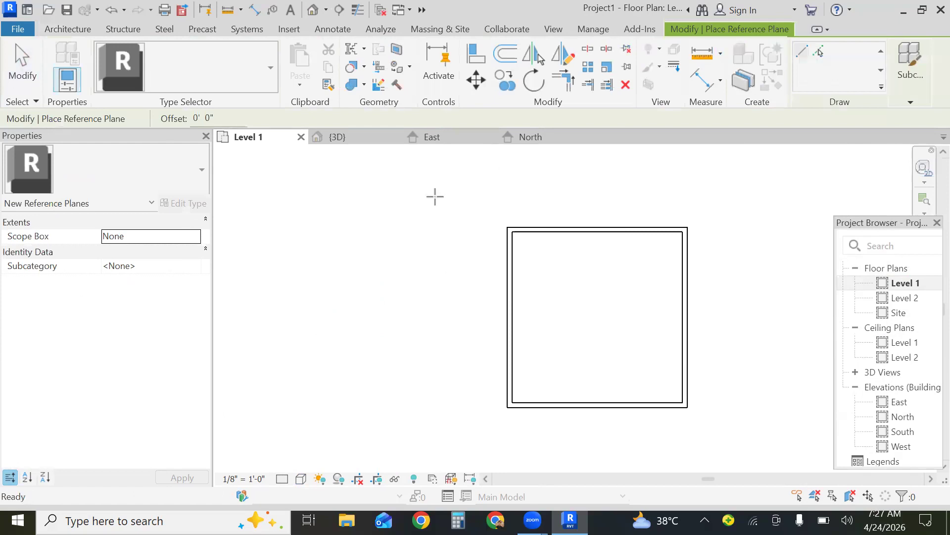
left_click(419, 194)
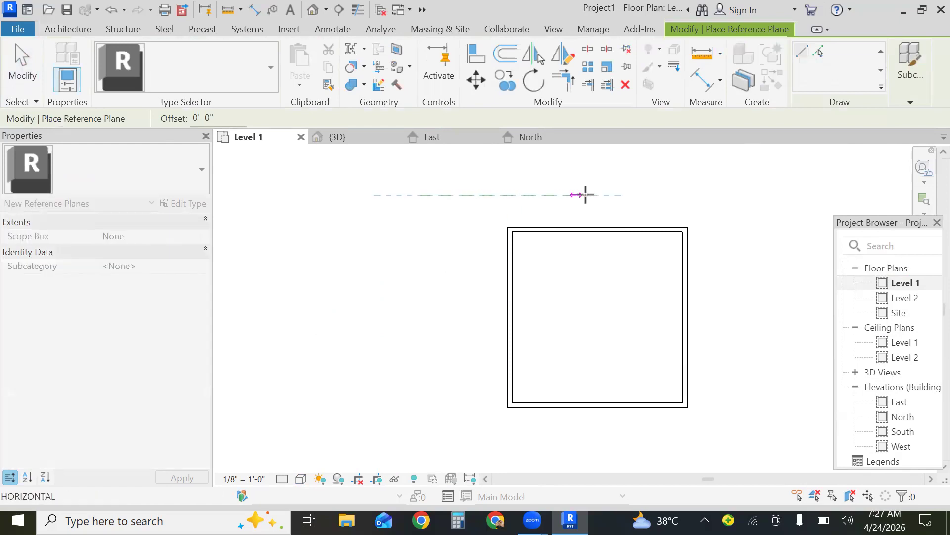
left_click(736, 195)
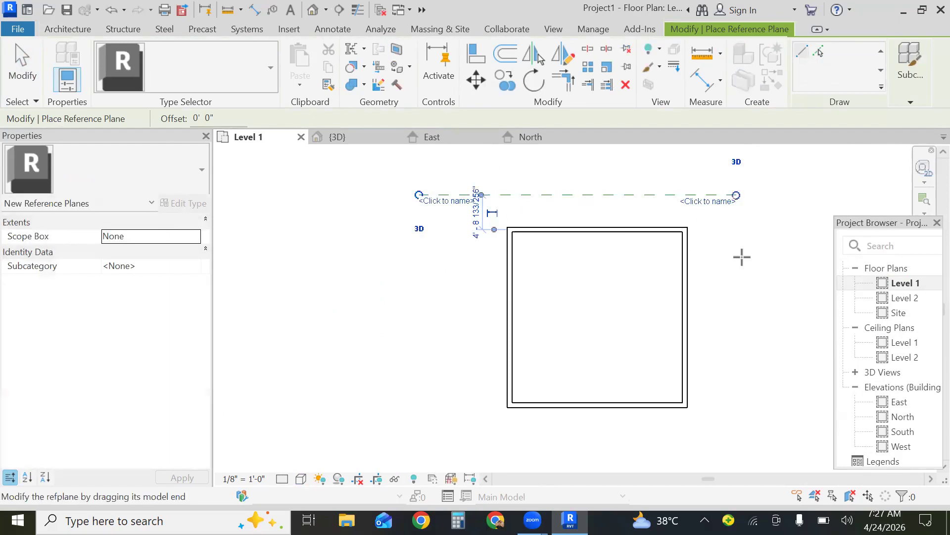
left_click(415, 438)
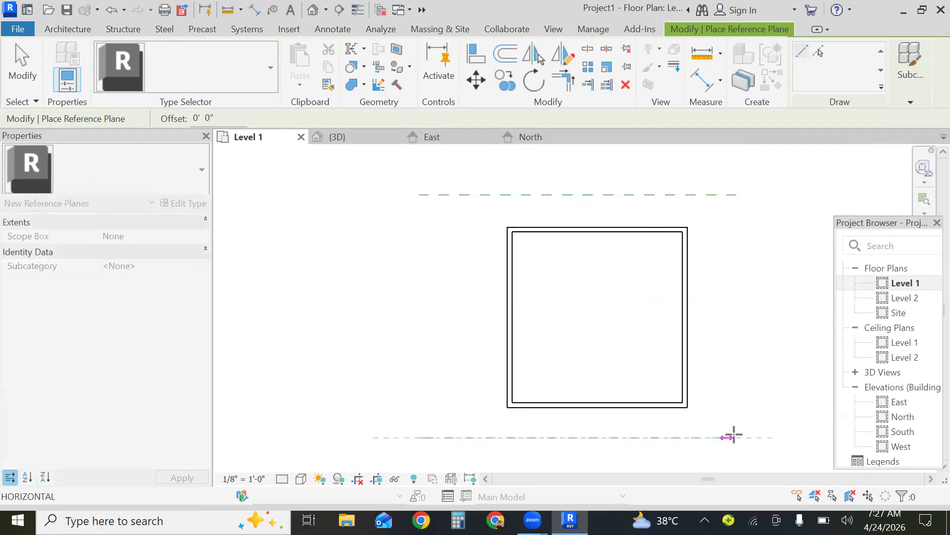
left_click(766, 435)
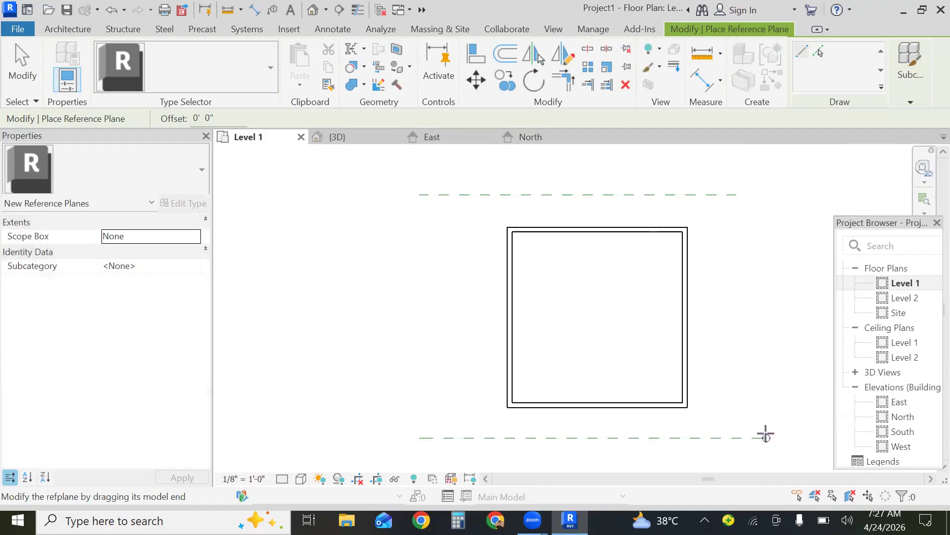
key("Escape")
key("Escape")
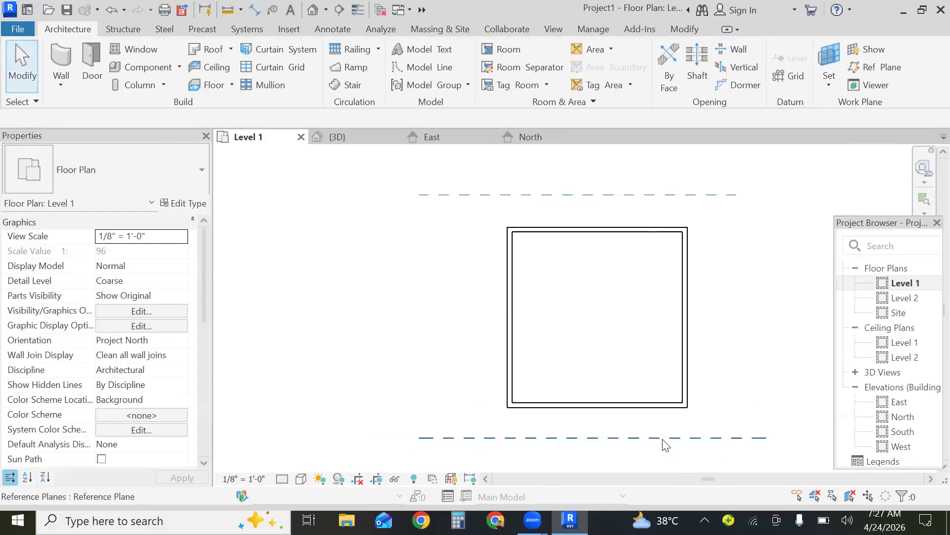
Name the reference plane south of the building "start".
left_click(663, 439)
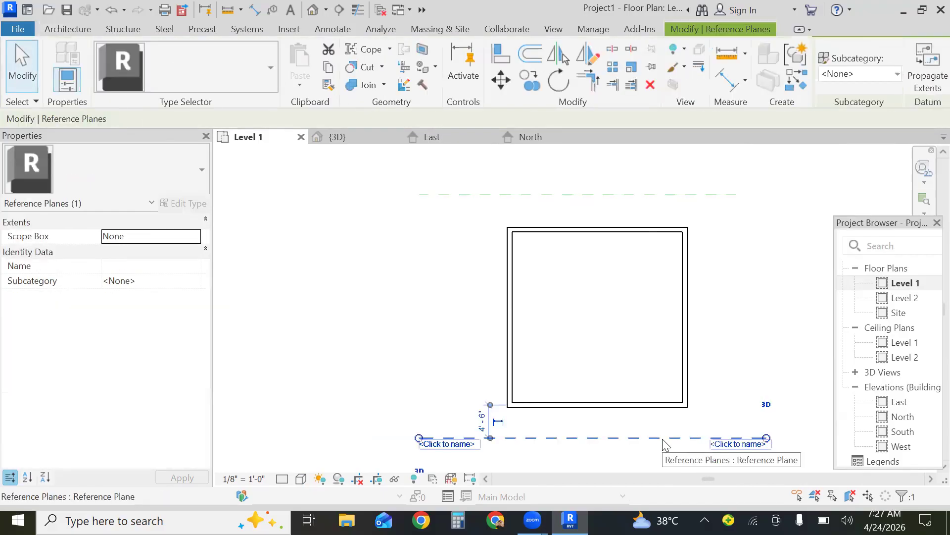
left_click(155, 238)
left_click(194, 237)
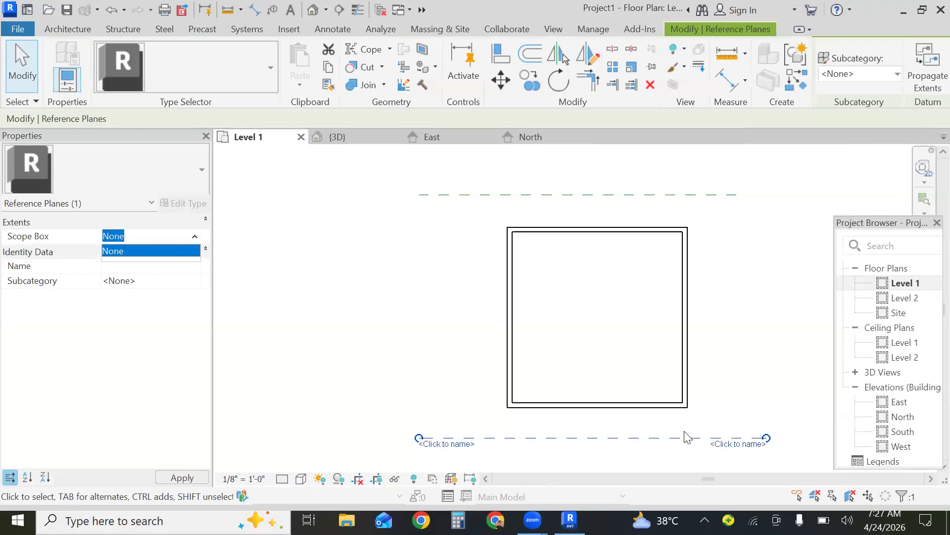
left_click(736, 446)
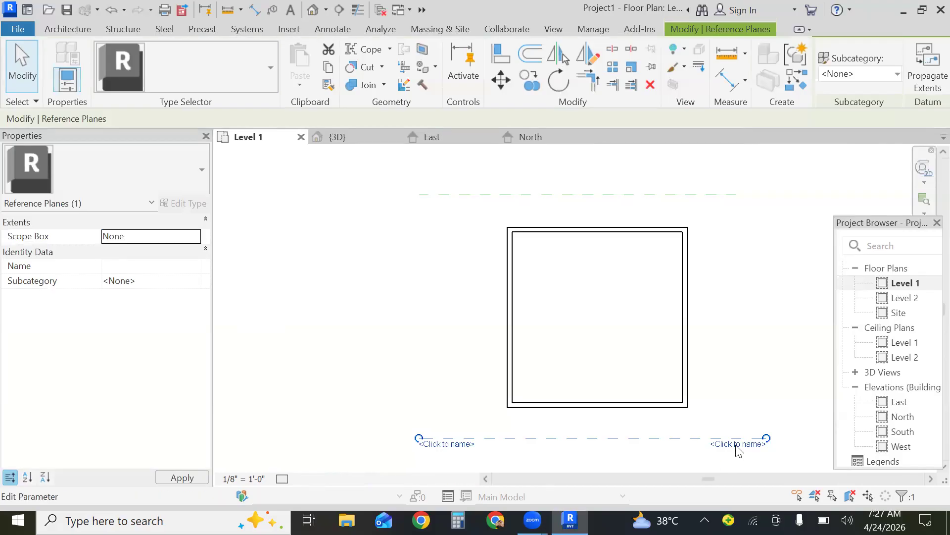
left_click(736, 445)
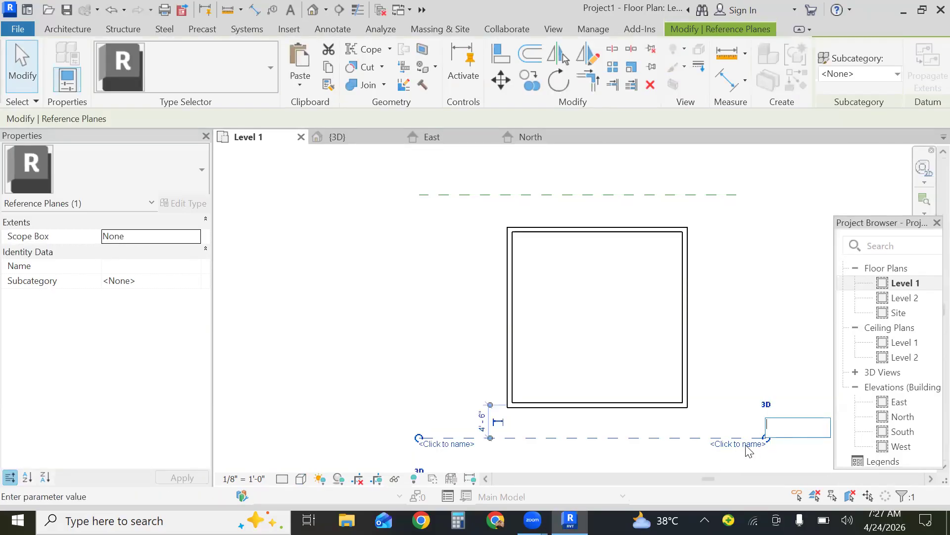
left_click(741, 446)
left_click(741, 445)
type("s")
key("Return")
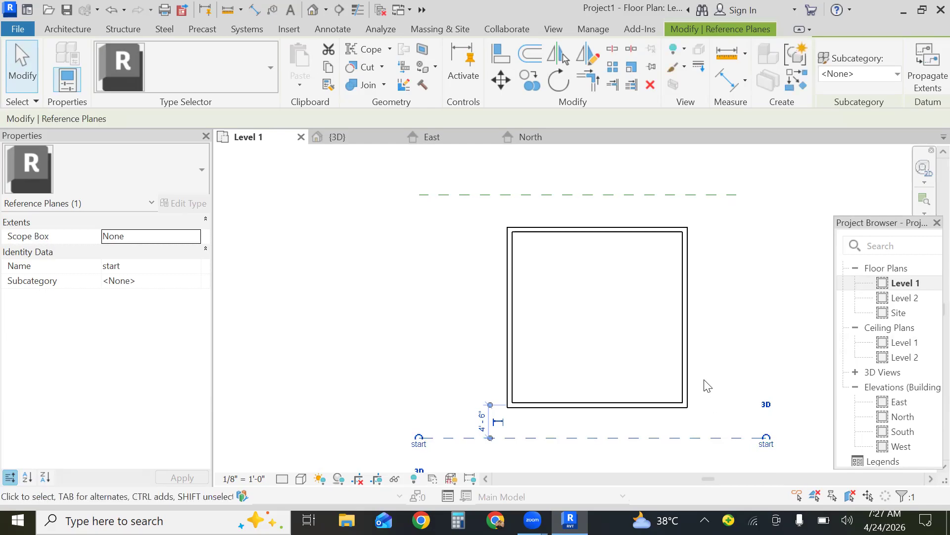
Name the reference plane north of the building "end".
left_click(689, 194)
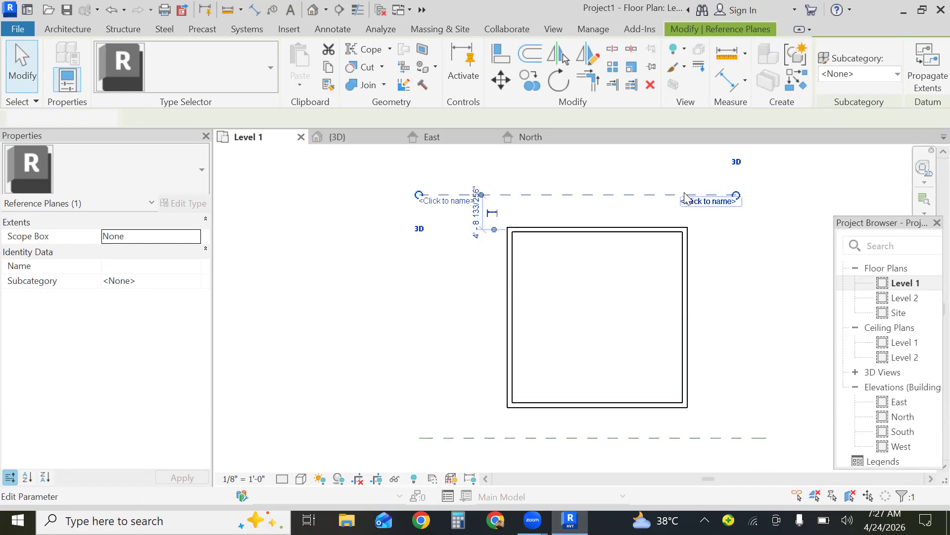
left_click(724, 202)
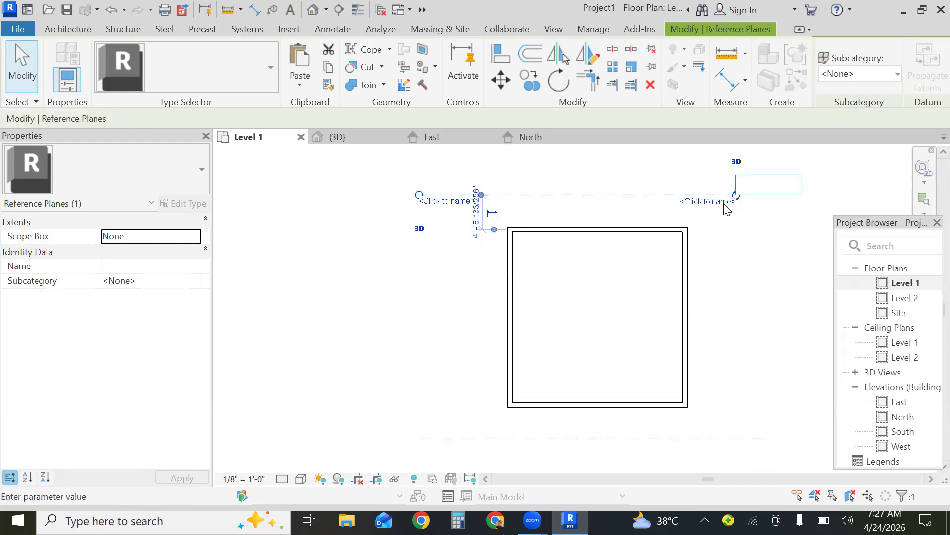
type("end")
key("Return")
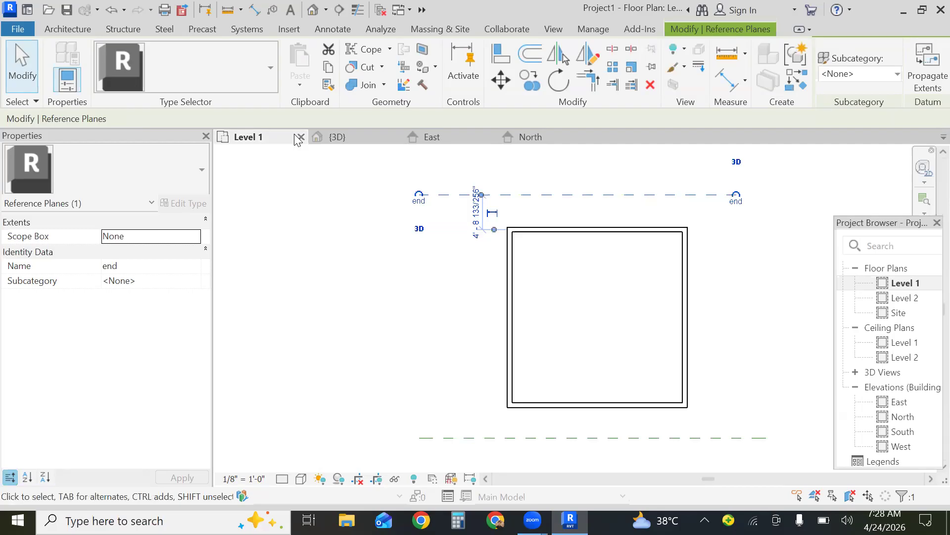
Start a Roof by Extrusion on the named reference plane "start", sketched in the North elevation and referenced to Level 2 with 0' 0" offset.
left_click(54, 29)
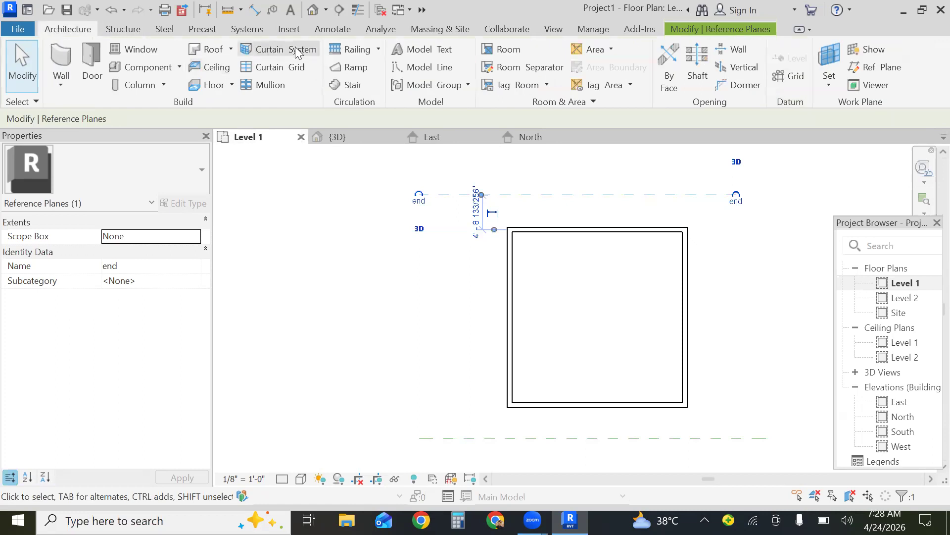
left_click(231, 49)
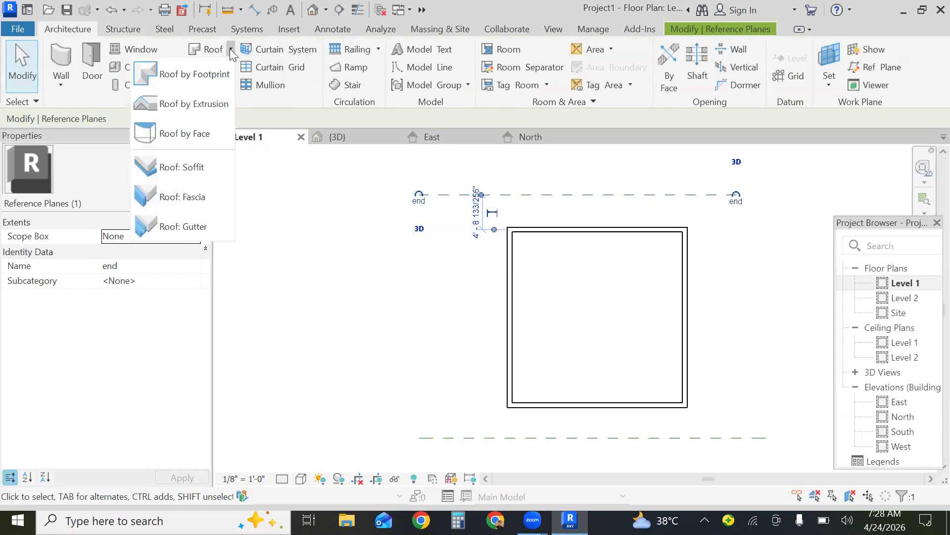
left_click(189, 101)
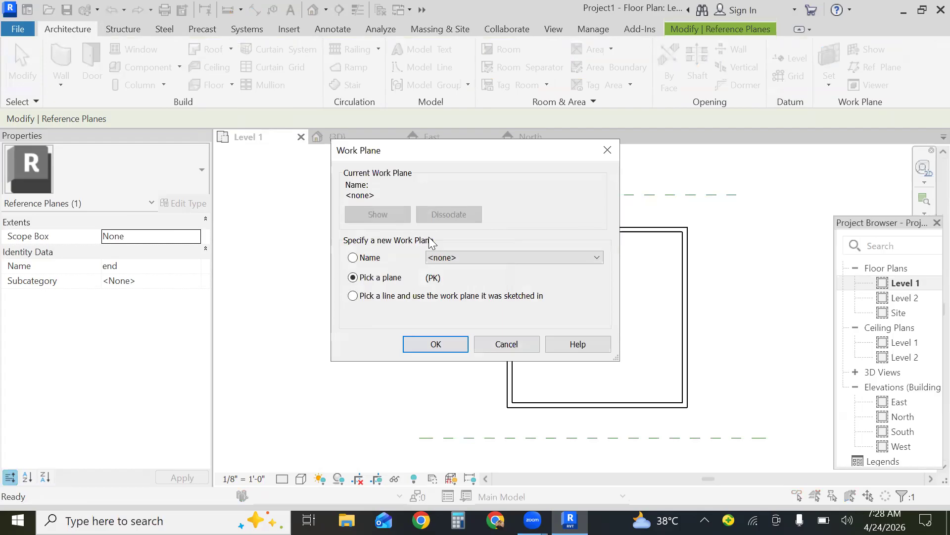
left_click(353, 258)
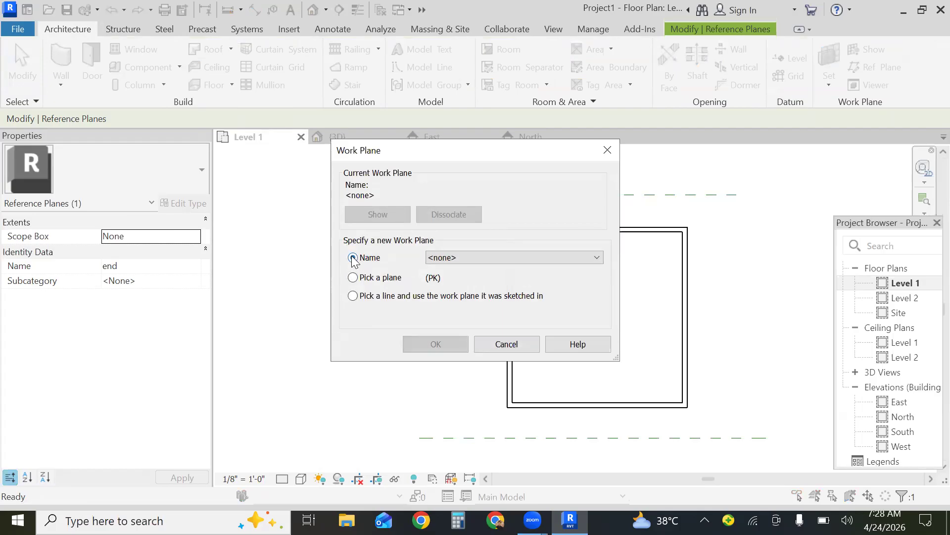
left_click(548, 263)
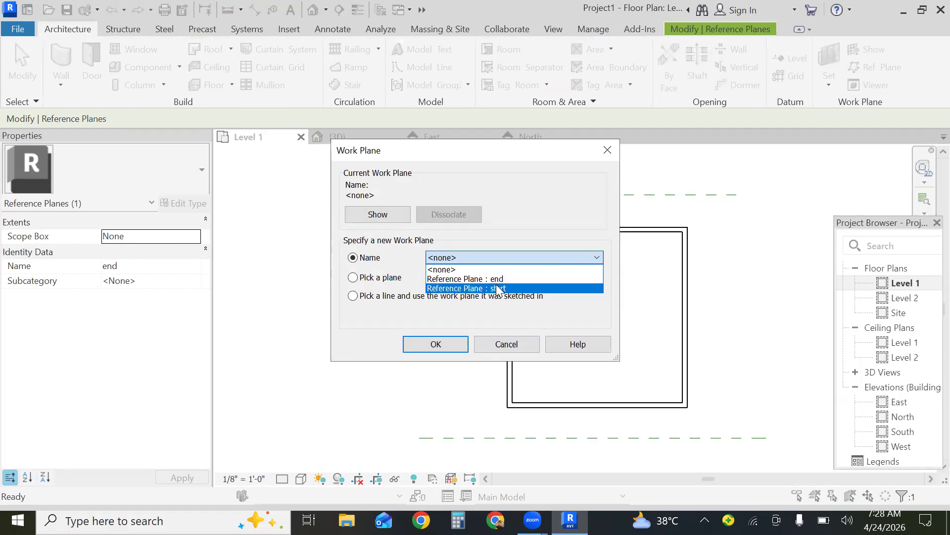
left_click(498, 289)
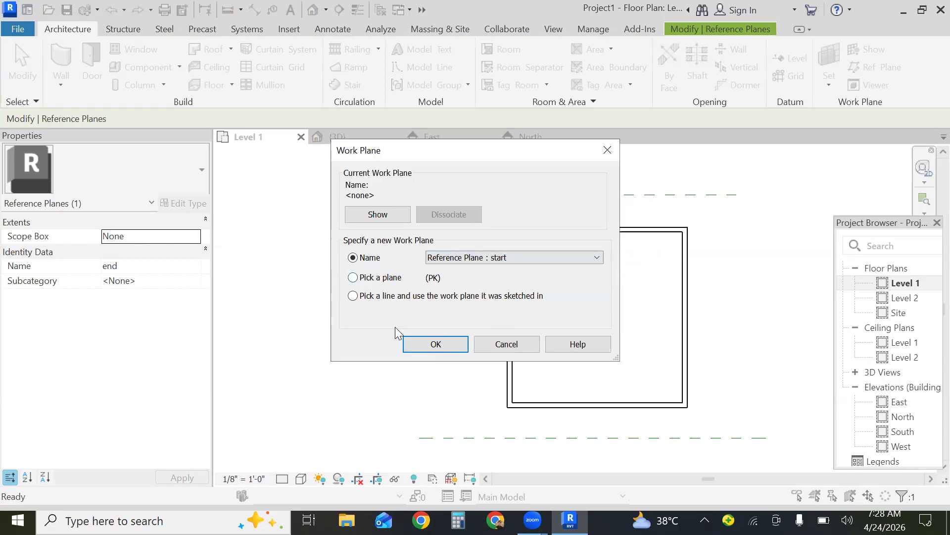
left_click(431, 342)
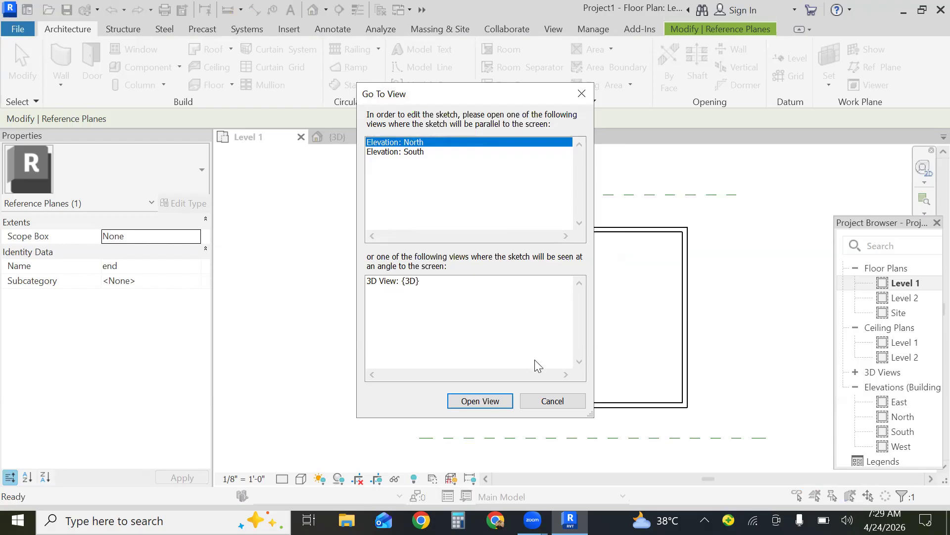
left_click(473, 405)
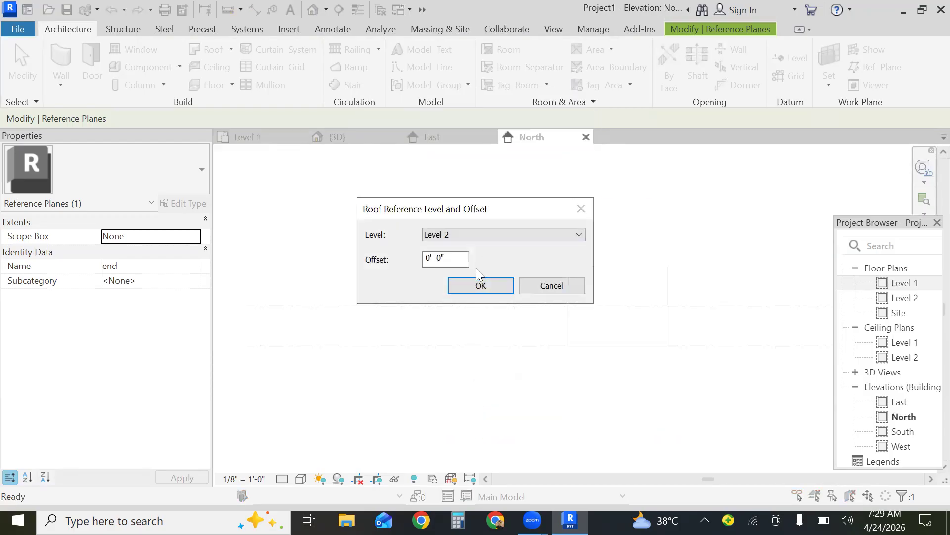
left_click(498, 289)
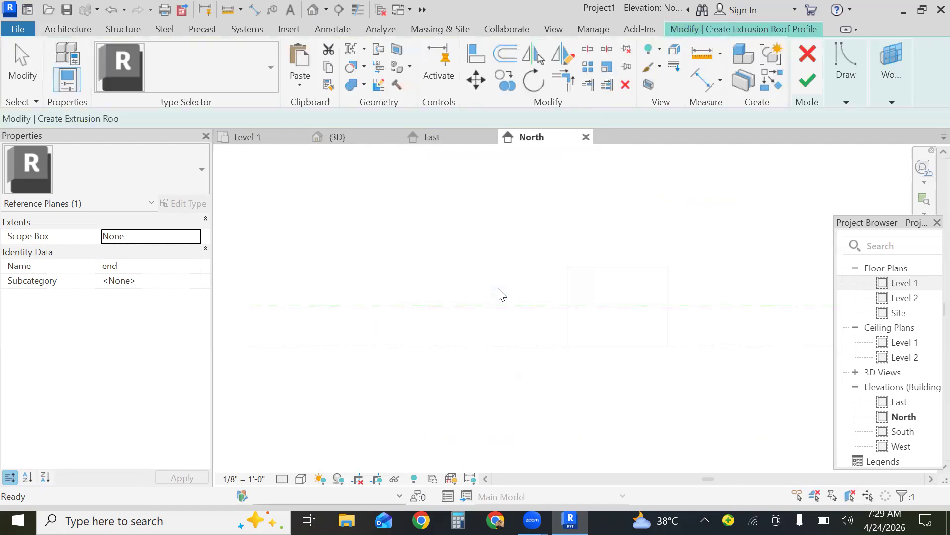
Sketch an open rise-fall-rise roof profile of three straight lines over the top of the building and finish the extrusion roof.
left_click(844, 80)
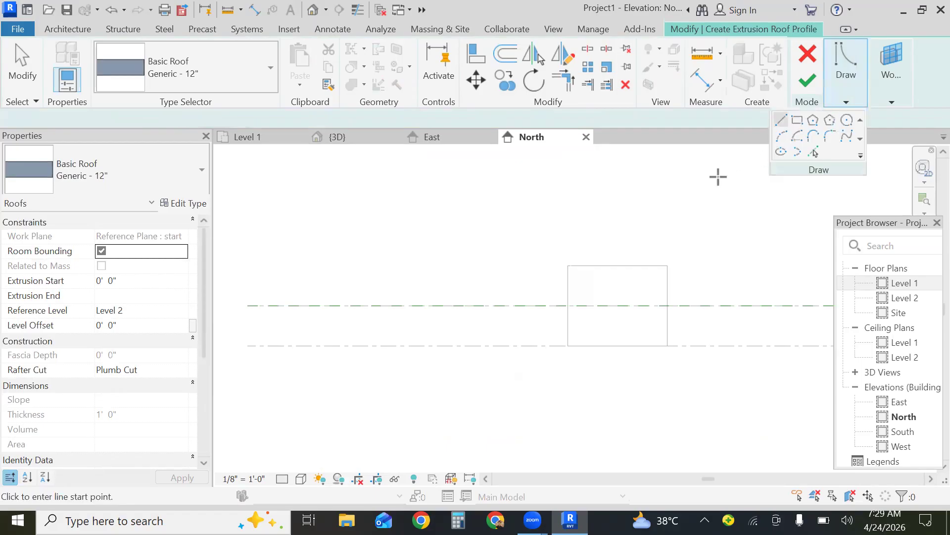
left_click(518, 276)
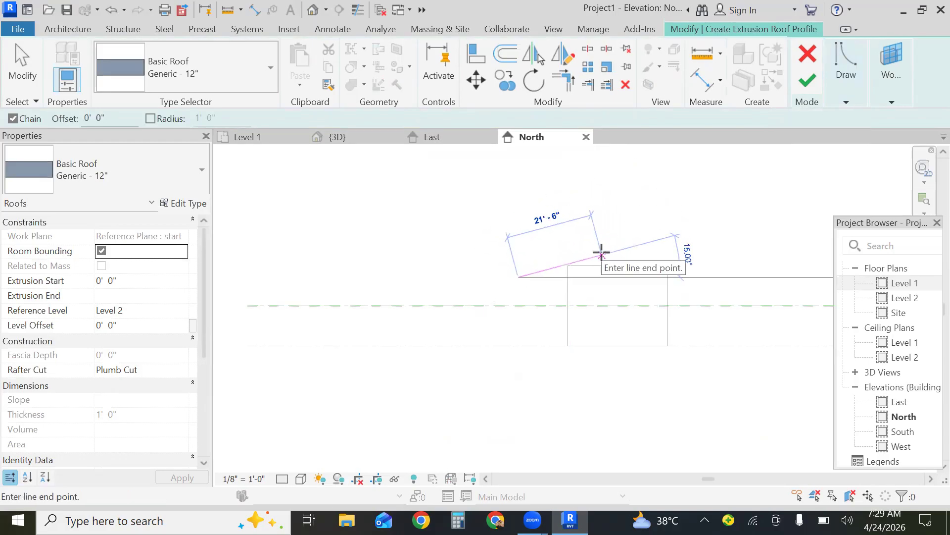
left_click(601, 248)
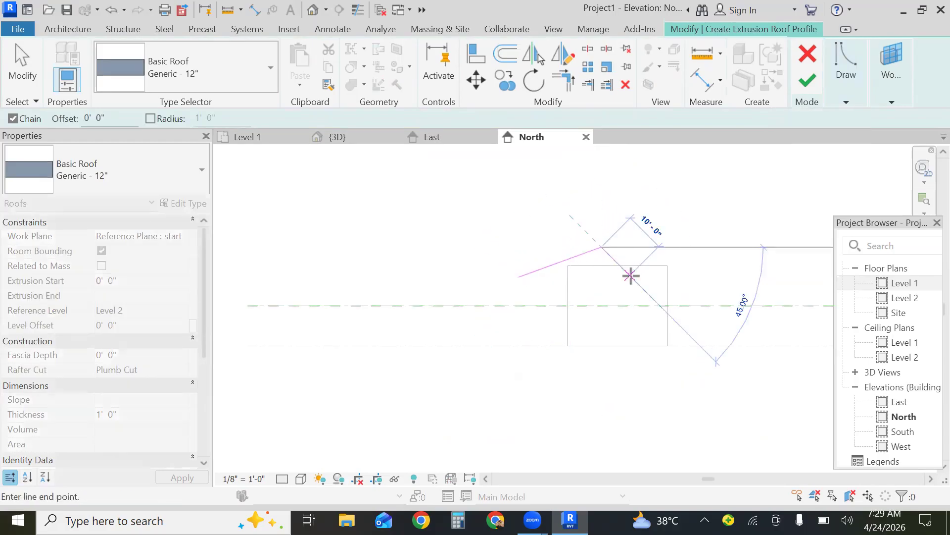
left_click(635, 281)
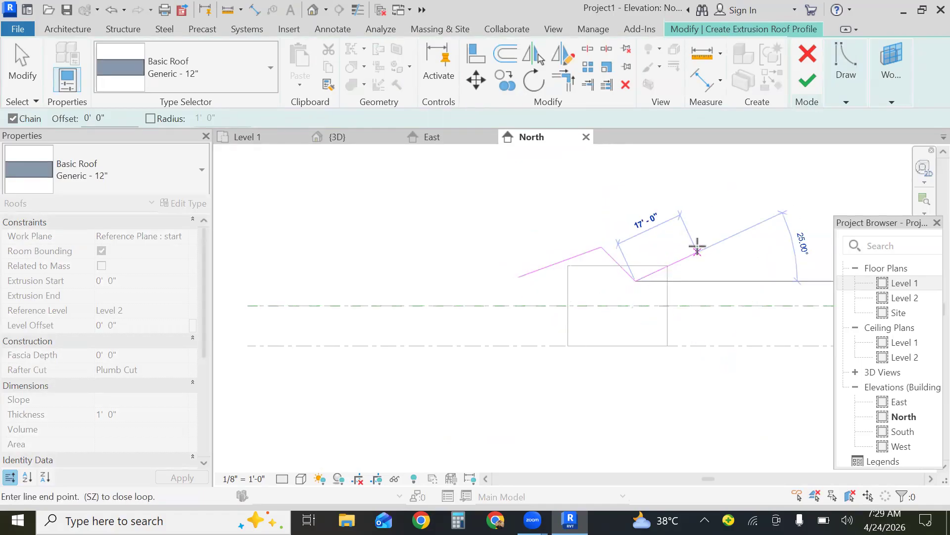
left_click(699, 239)
key("Escape")
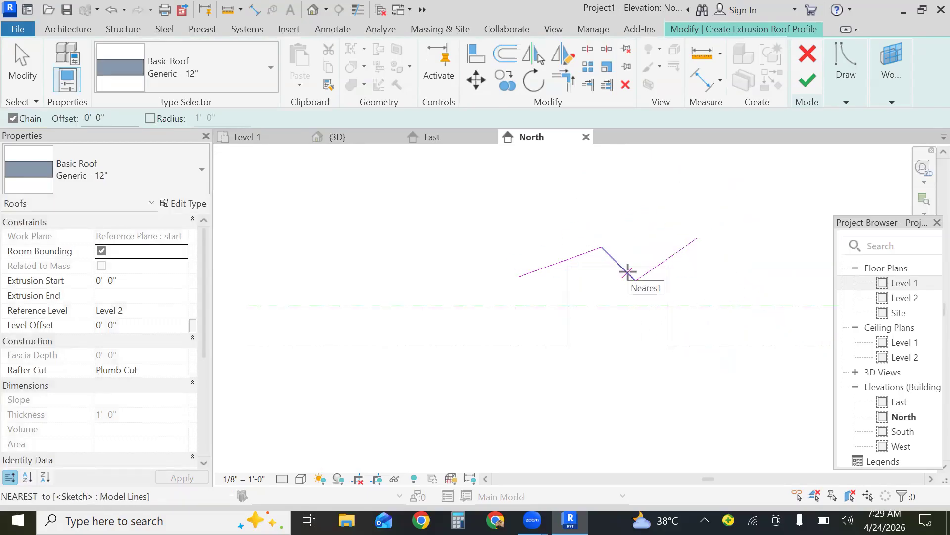
left_click(812, 73)
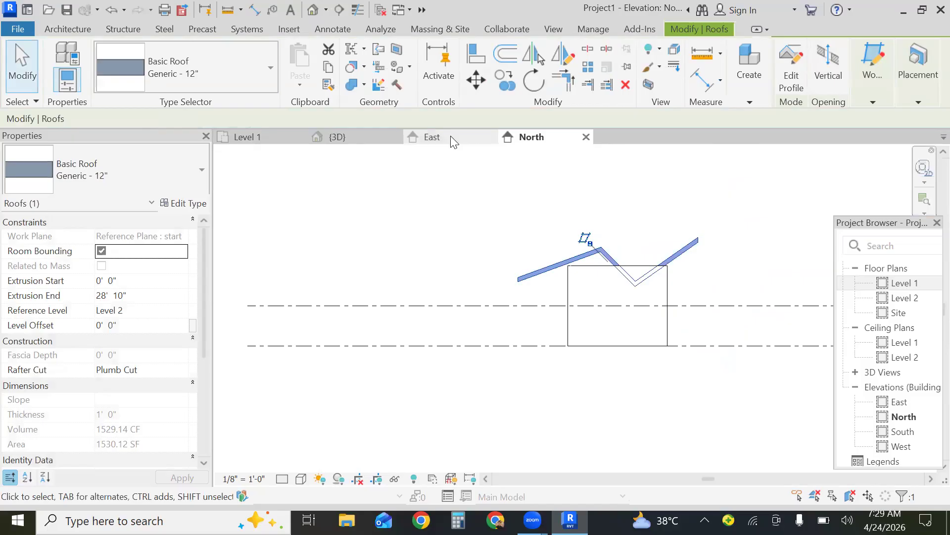
In the 3D view, stretch the roof's two ends to an extrusion start of about 2' 9" and an extrusion end of about 31' 6".
left_click(367, 143)
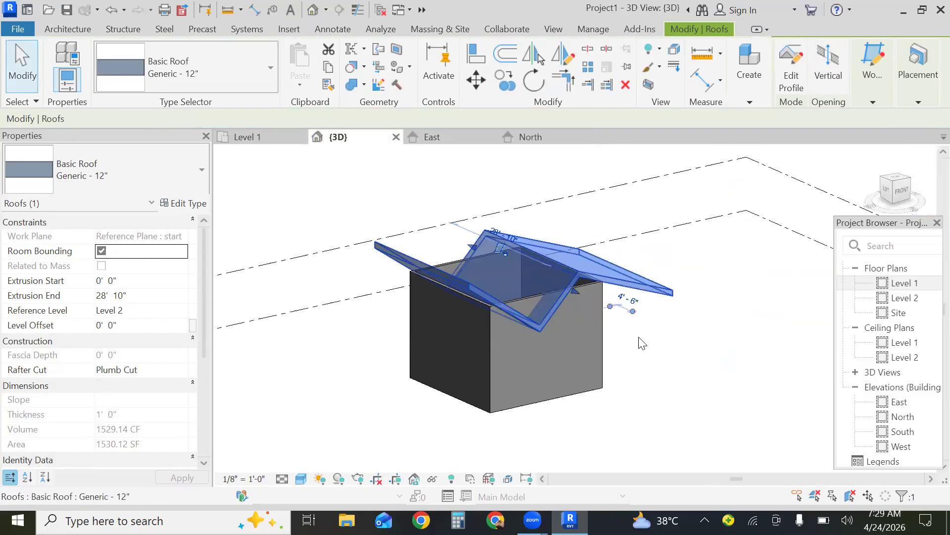
left_click(645, 345)
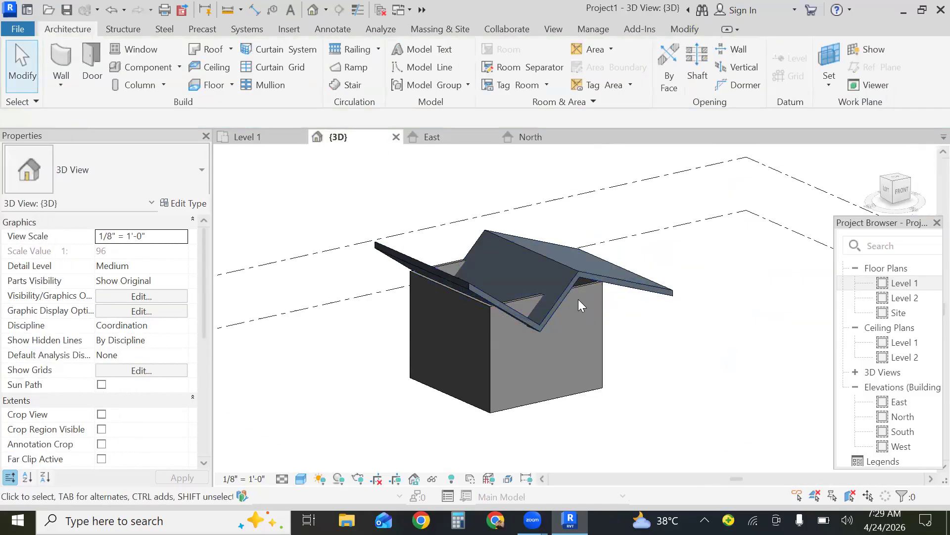
left_click(555, 263)
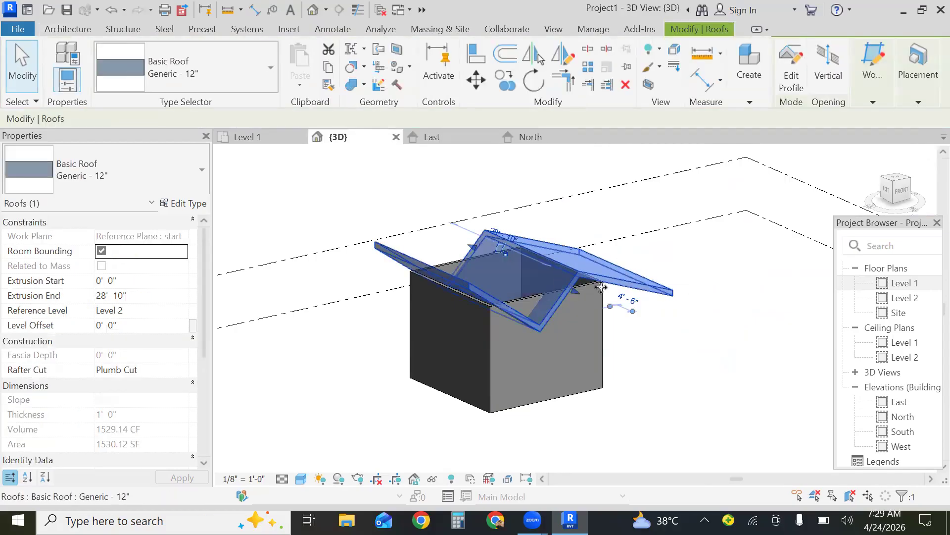
left_click_drag(577, 289, 543, 295)
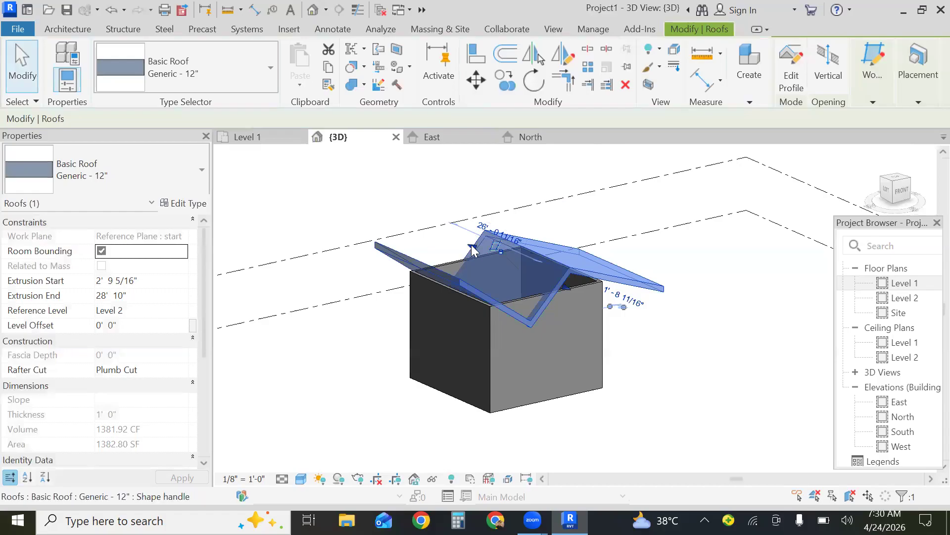
left_click_drag(472, 250, 454, 240)
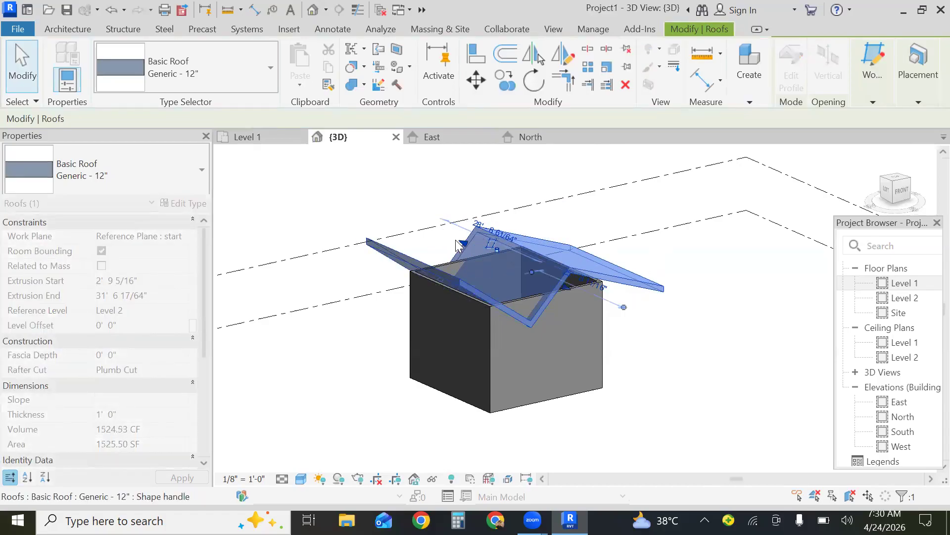
key("Escape")
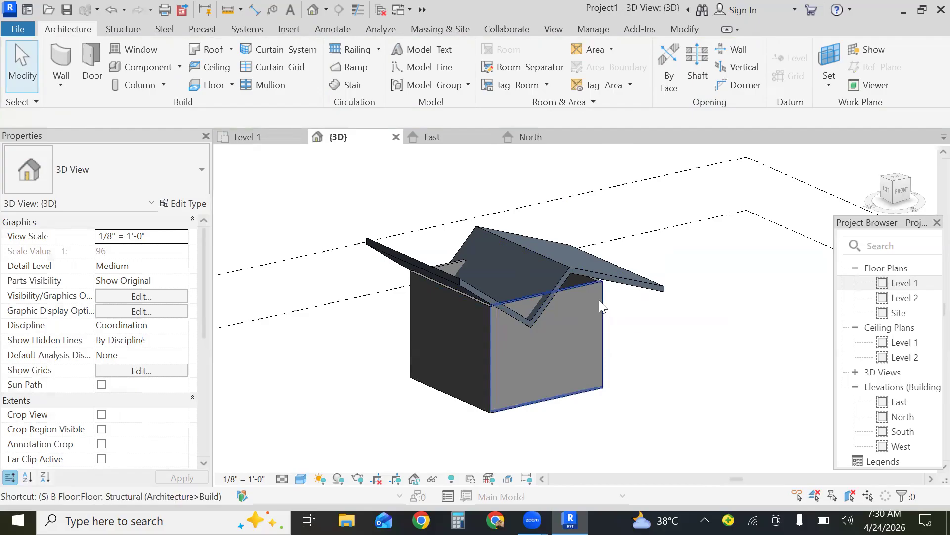
Attach the tops of the front, side and rear walls to the folded roof.
left_click(599, 300)
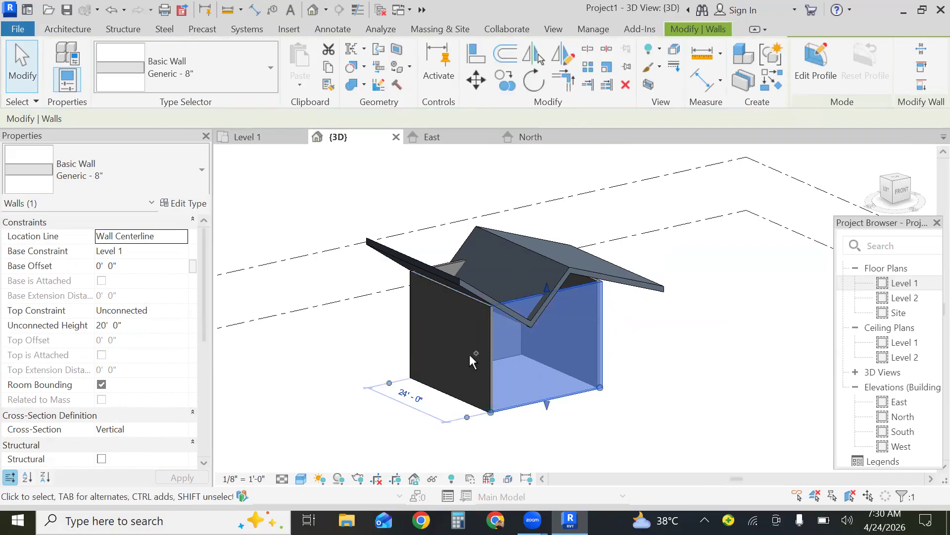
left_click(458, 402, "ctrl")
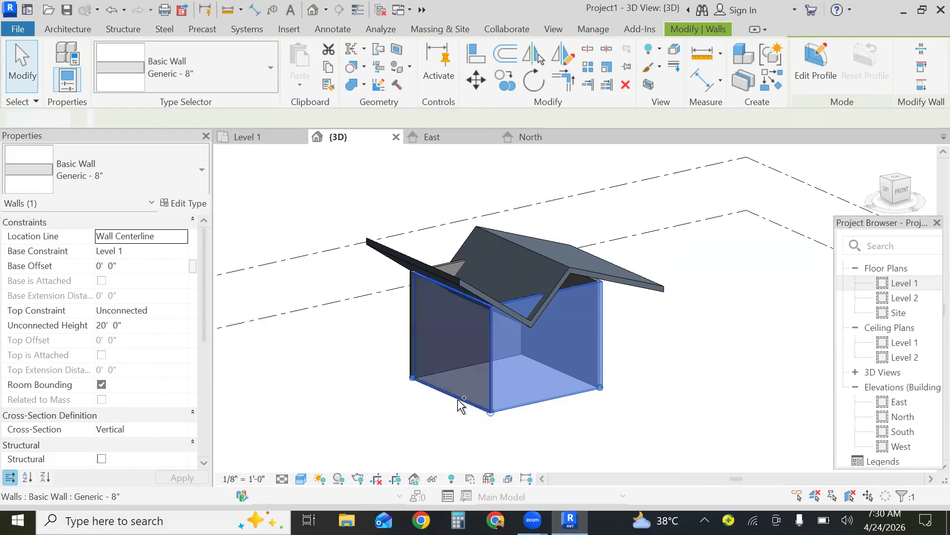
left_click(448, 267, "ctrl")
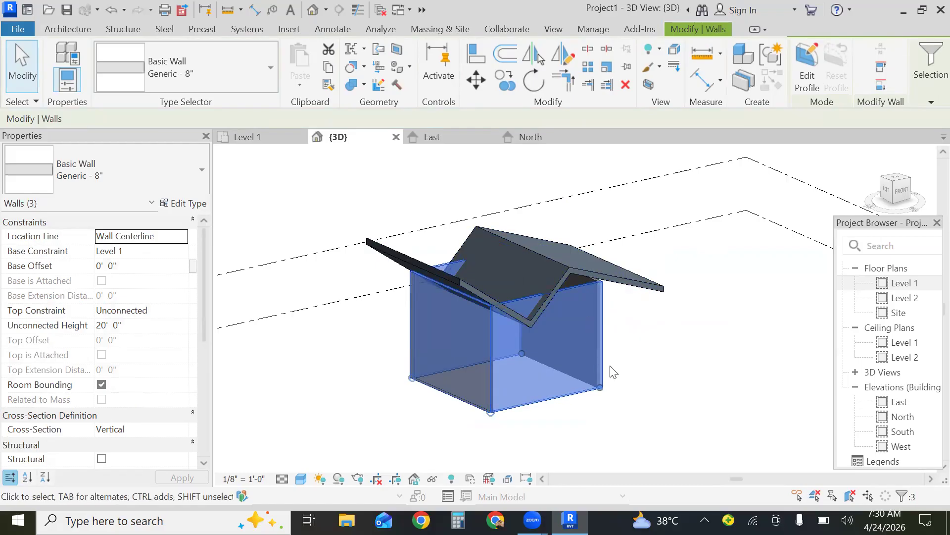
left_click(883, 71)
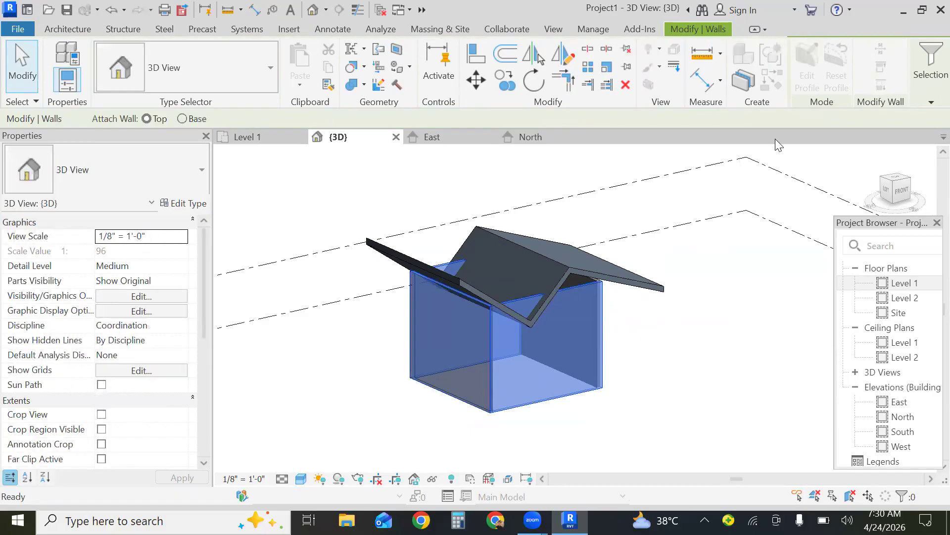
left_click(547, 300)
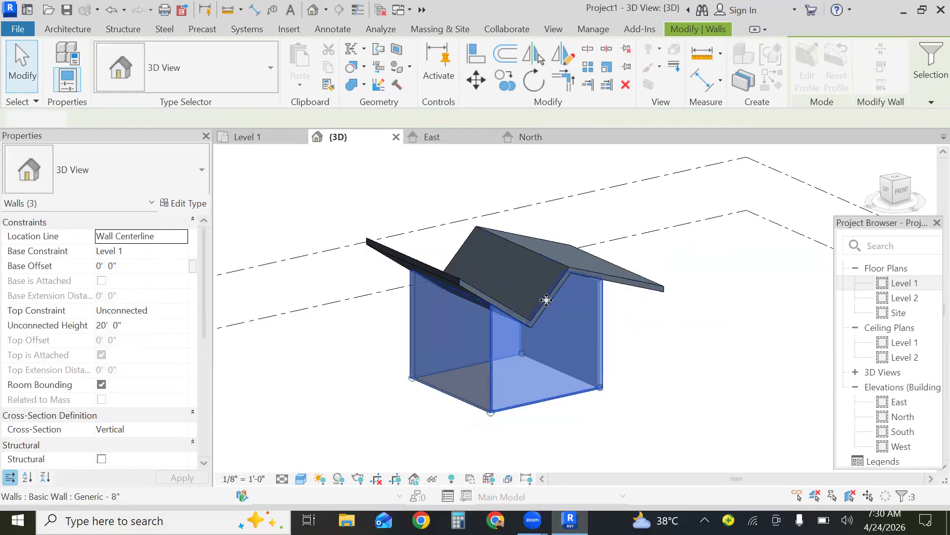
left_click(618, 366)
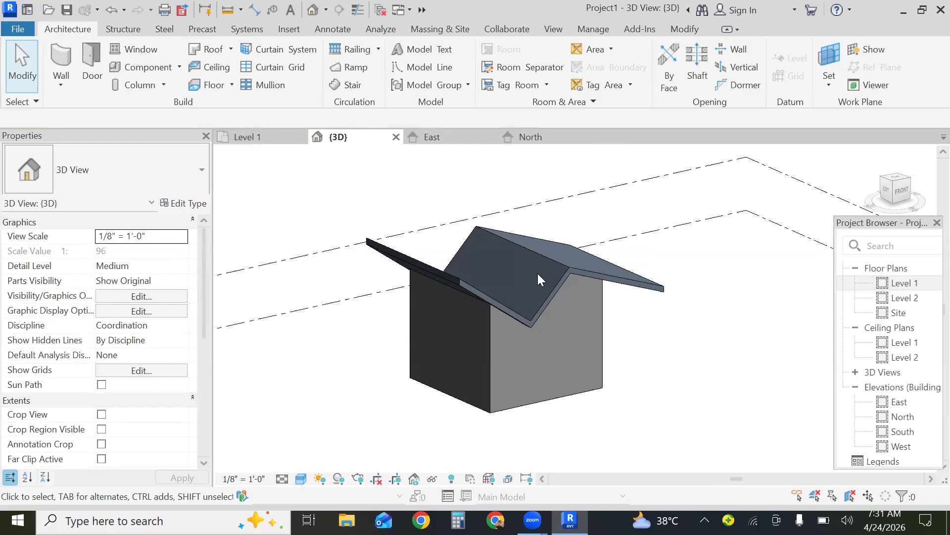
Open the recent project Project1 containing the multi-room floor plan.
left_click(27, 11)
mouse_move(403, 290)
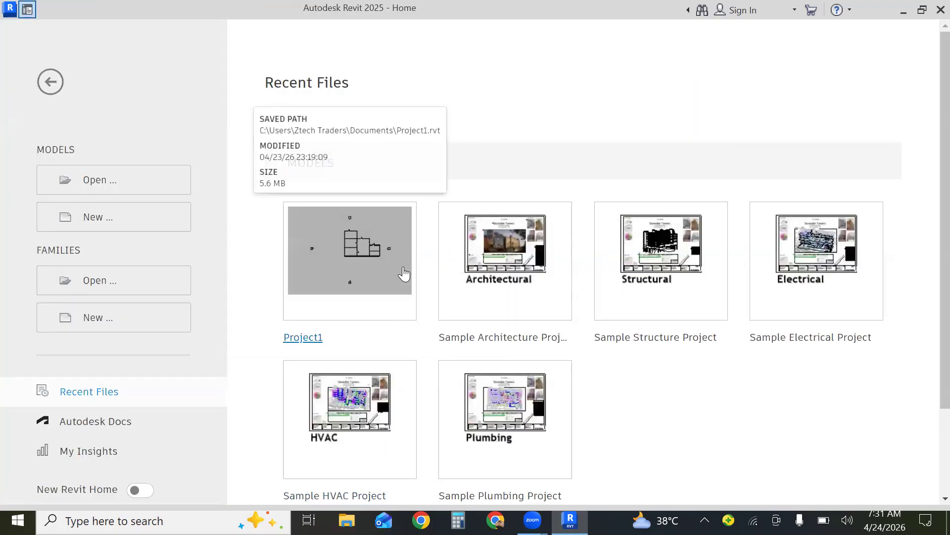
left_click(391, 286)
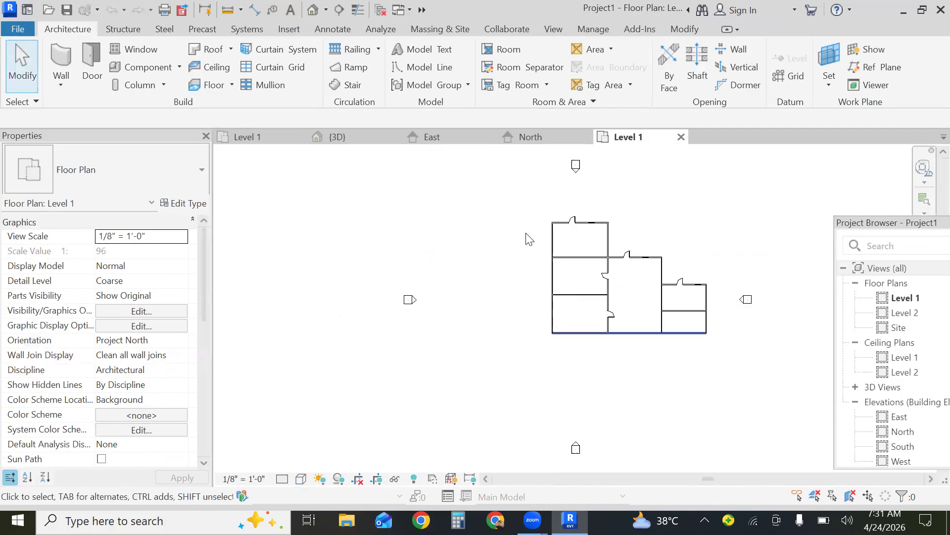
Start a Roof by Extrusion on the central room's north wall plane, sketched in the North elevation and referenced to Level 2 with 0' 0" offset.
left_click(924, 200)
left_click_drag(729, 188, 529, 365)
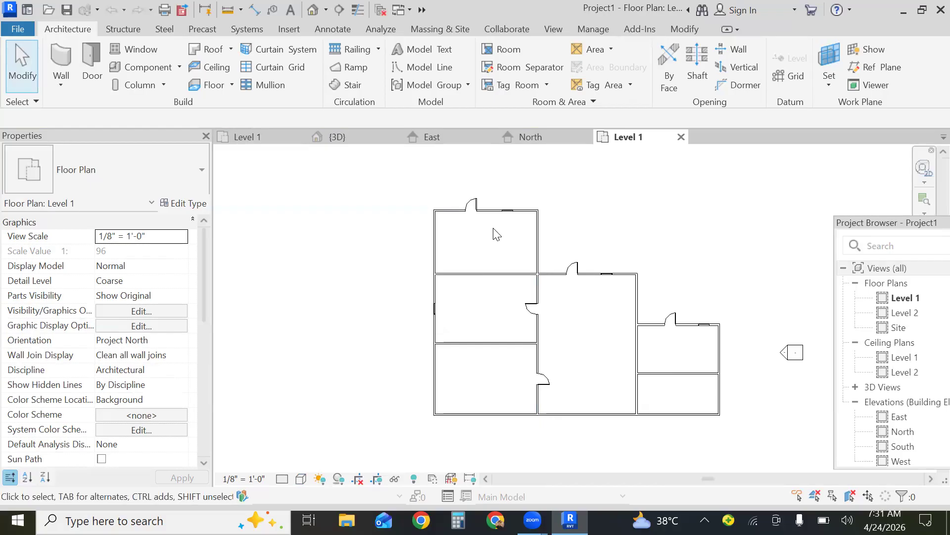
left_click(230, 48)
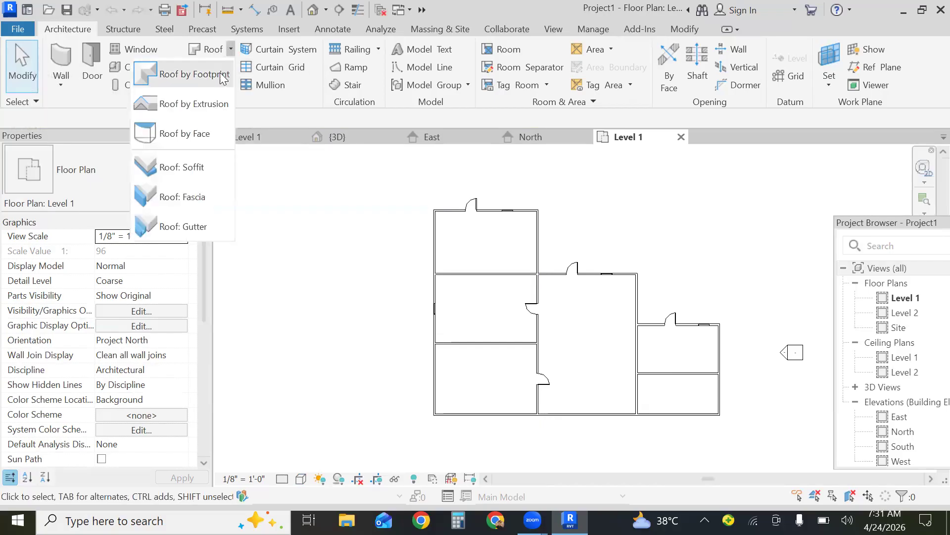
left_click(214, 104)
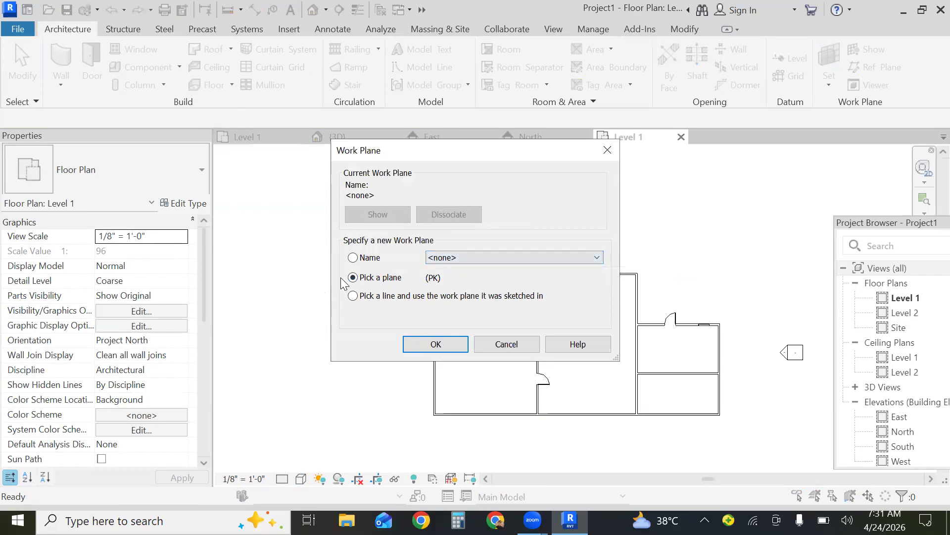
left_click(435, 345)
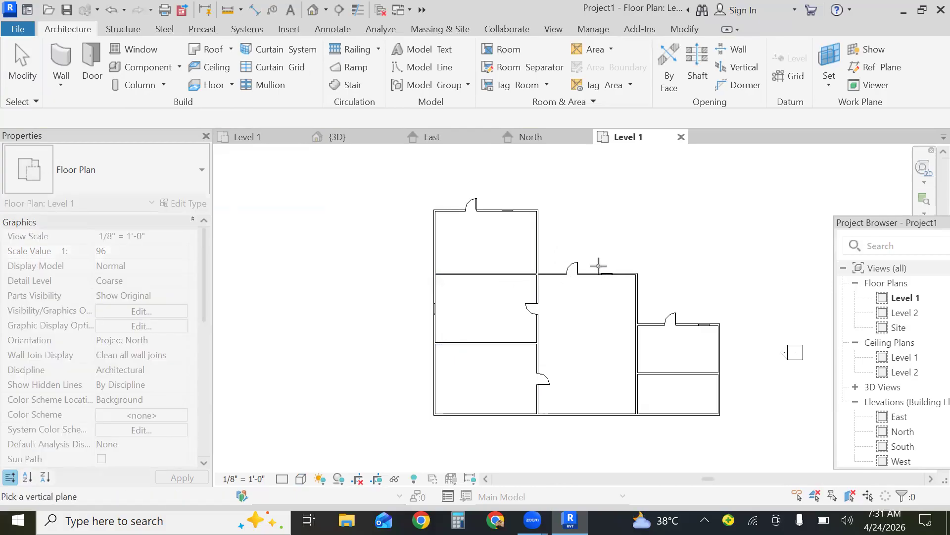
left_click(624, 281)
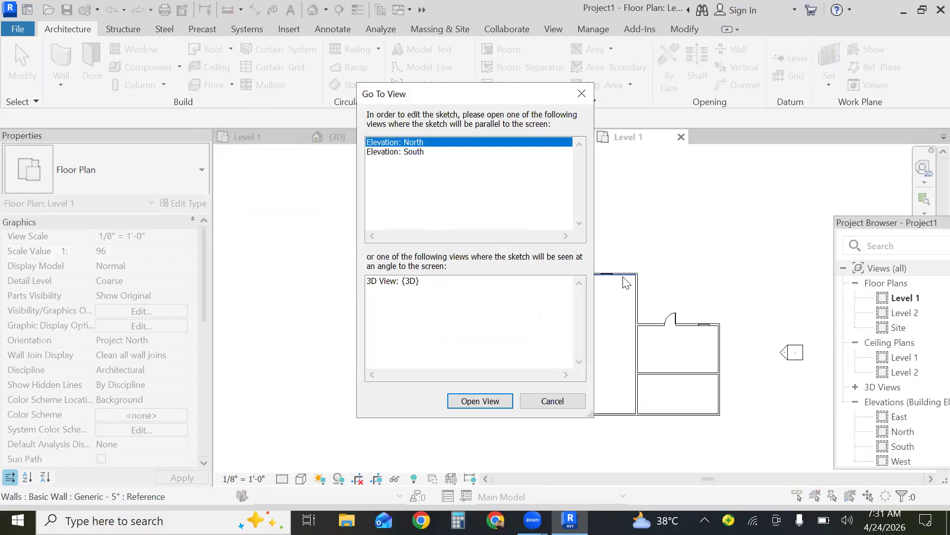
left_click(484, 404)
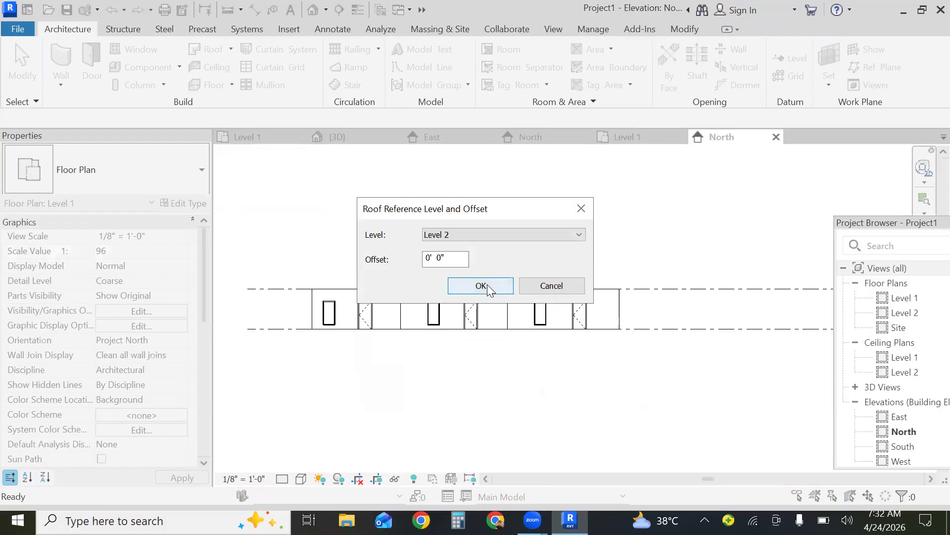
left_click(487, 285)
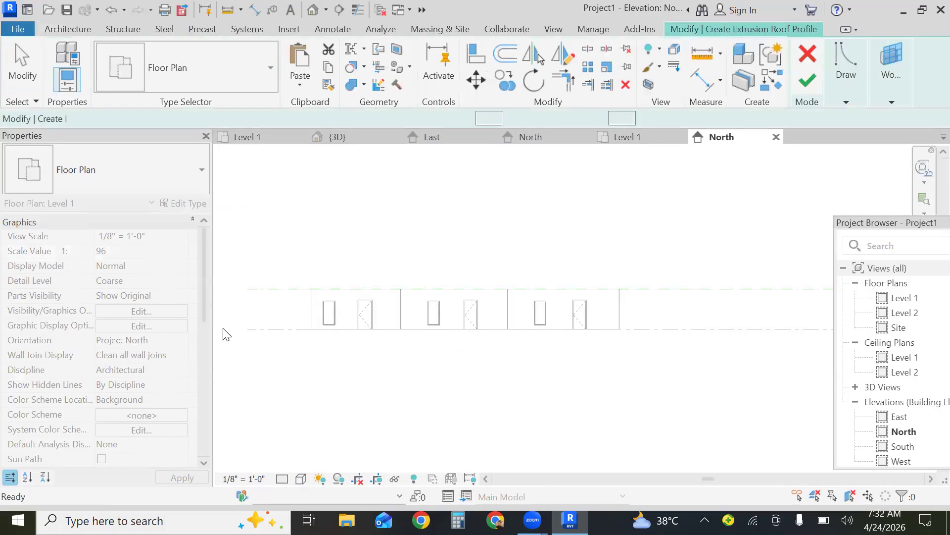
Sketch a three-peaked zigzag roof profile across the north facade, starting with a 24' slope at 35° and setting the valleys on Level 2.
left_click(844, 93)
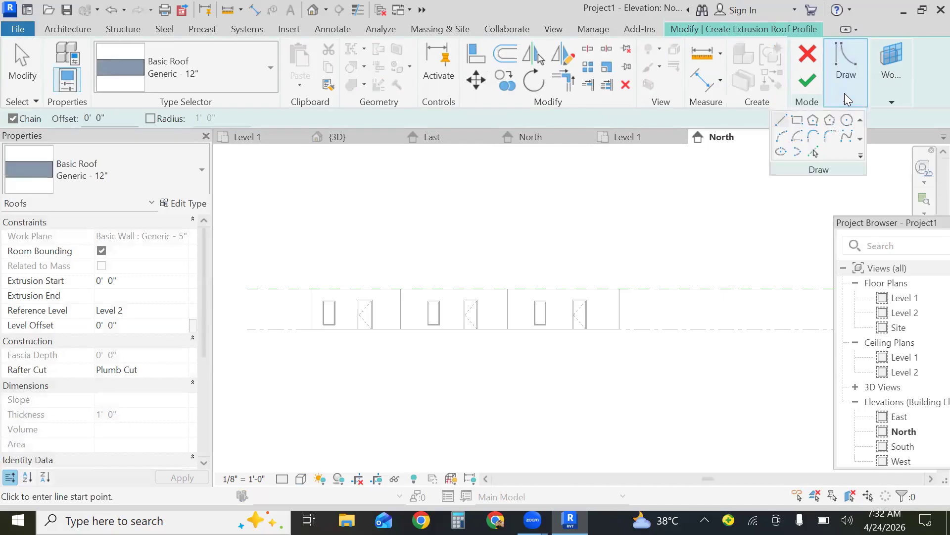
left_click(845, 93)
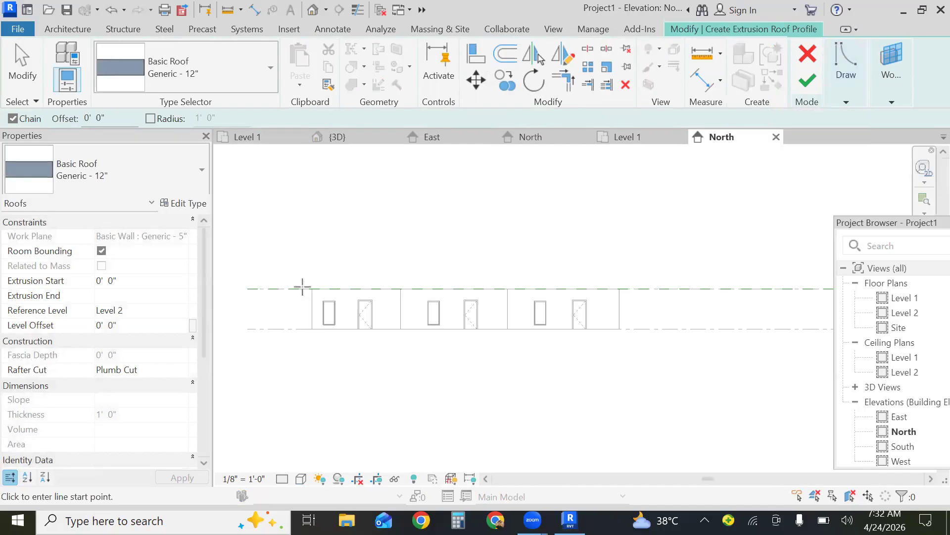
left_click(273, 304)
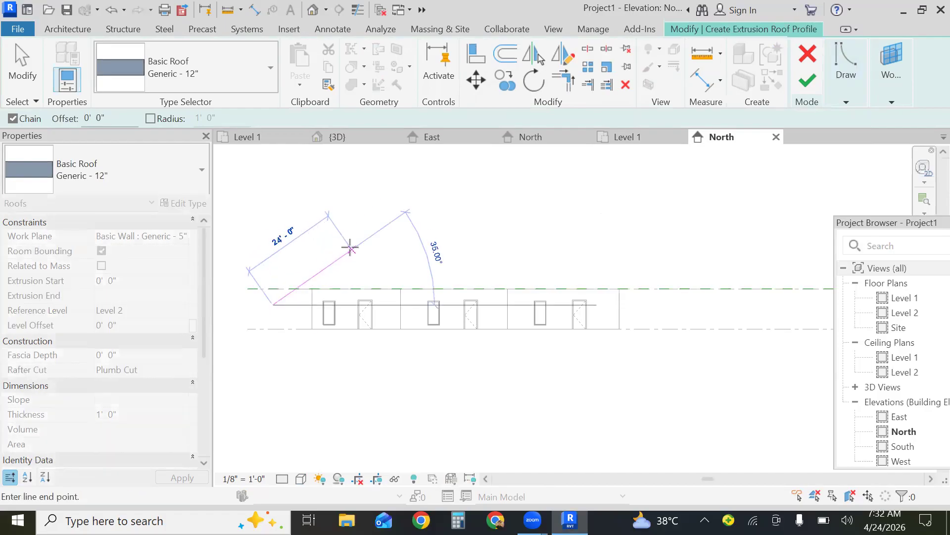
left_click(350, 249)
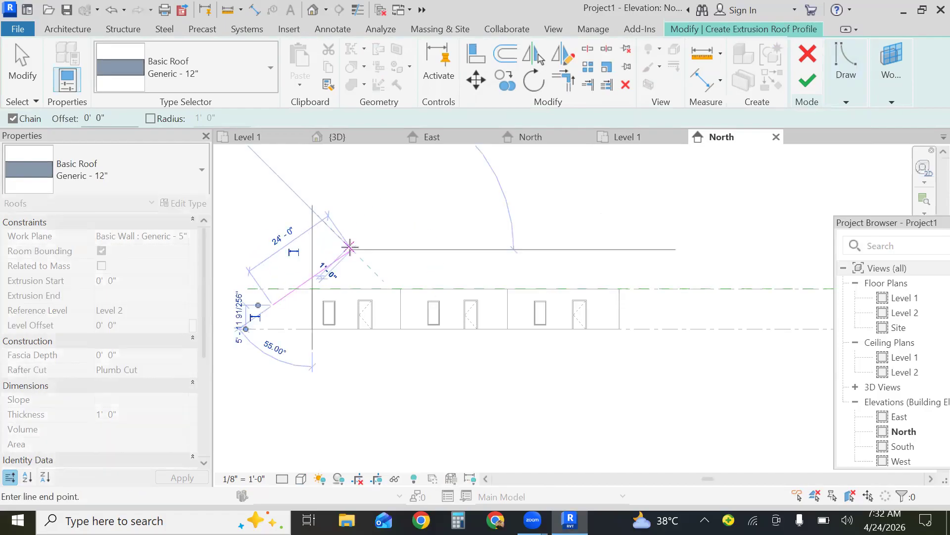
left_click(399, 288)
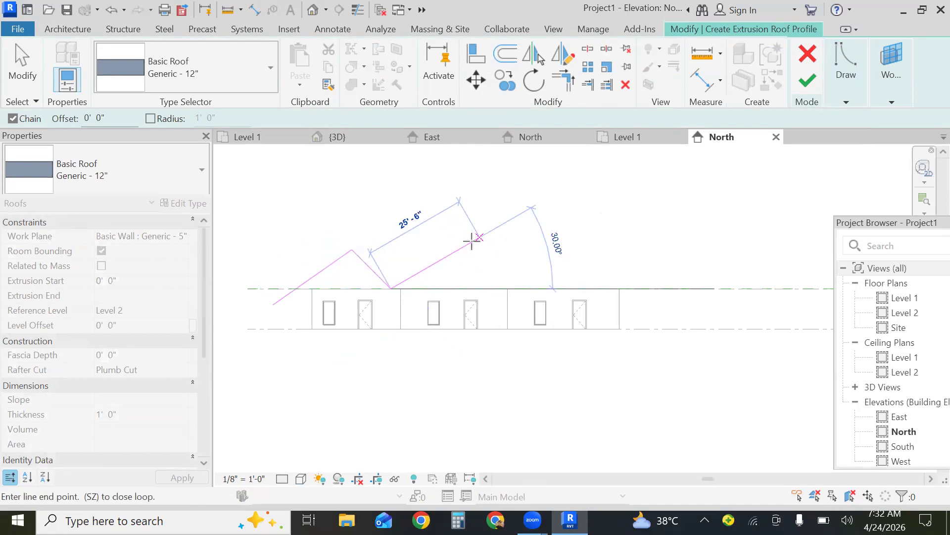
left_click(452, 245)
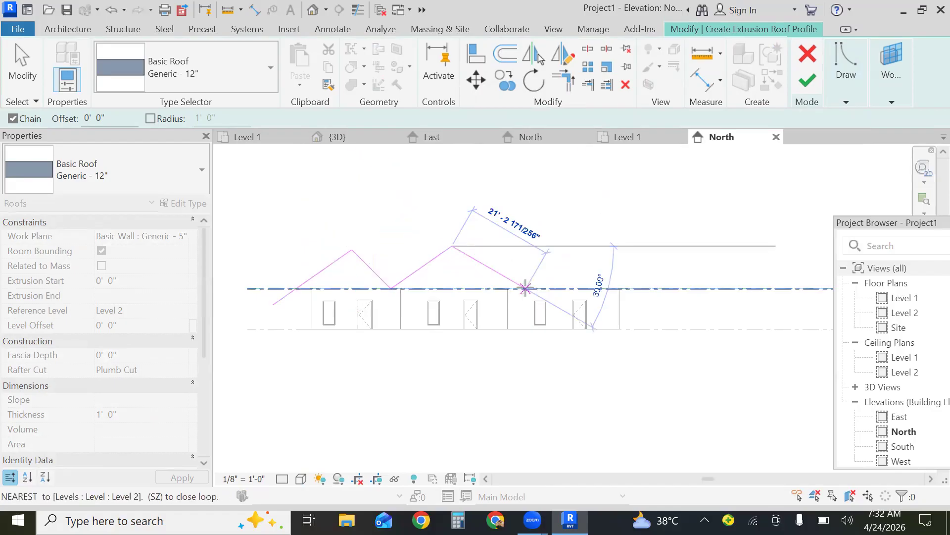
left_click(526, 288)
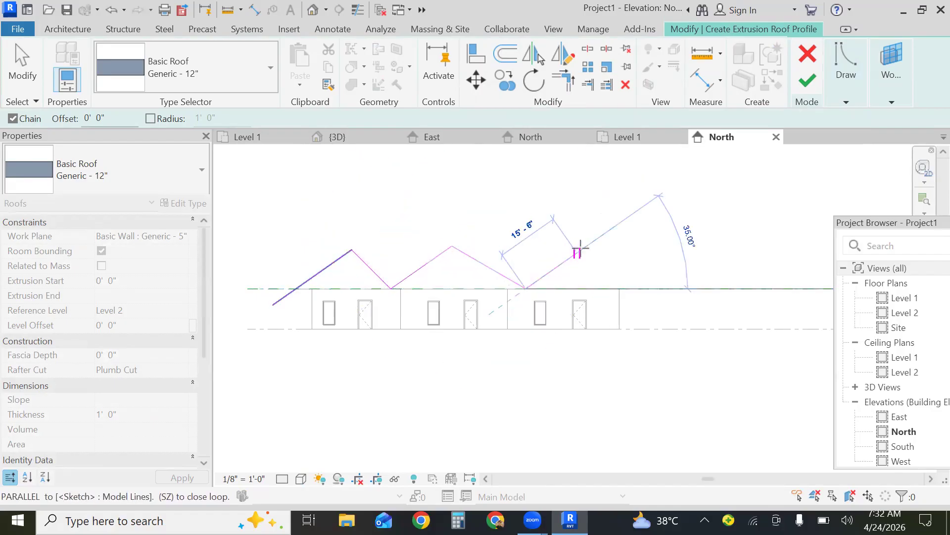
left_click(575, 238)
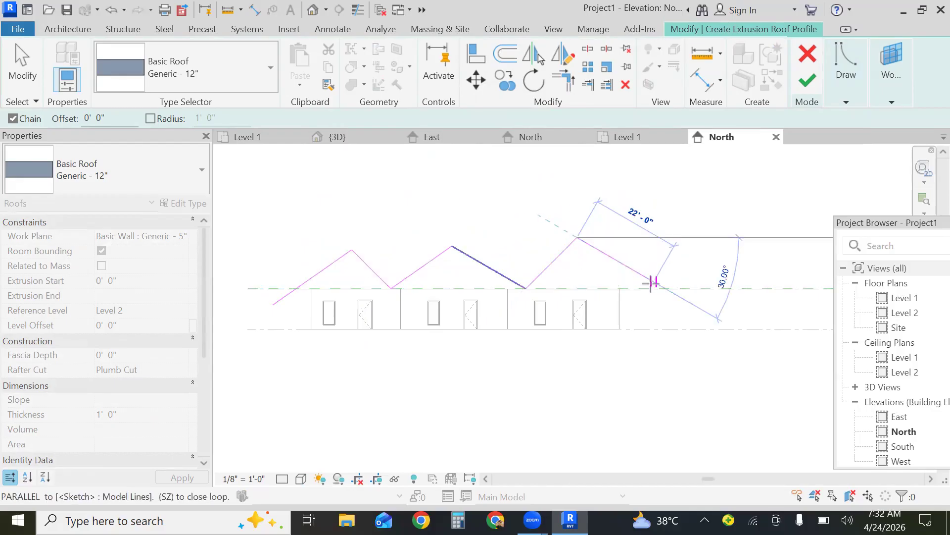
left_click(667, 288)
key("Escape")
key("Escape")
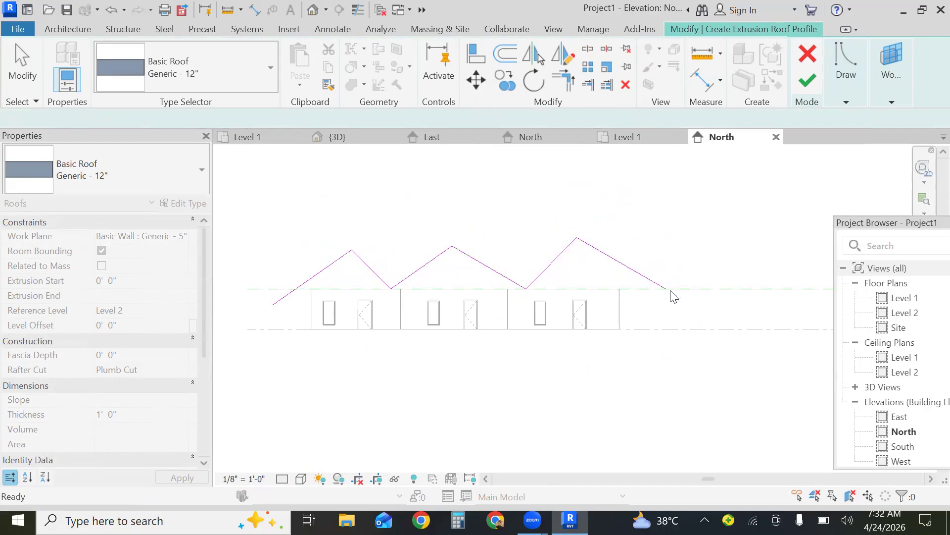
key("l")
key("i")
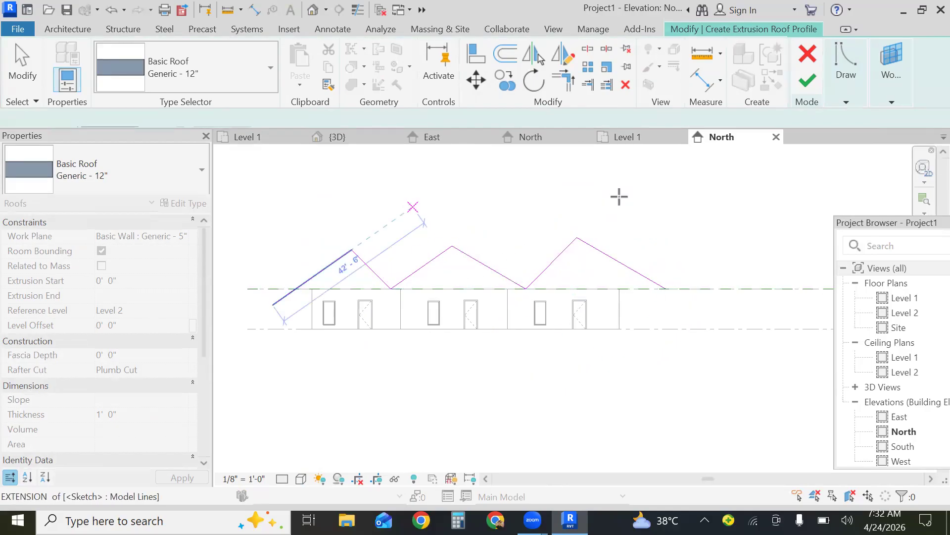
mouse_move(843, 89)
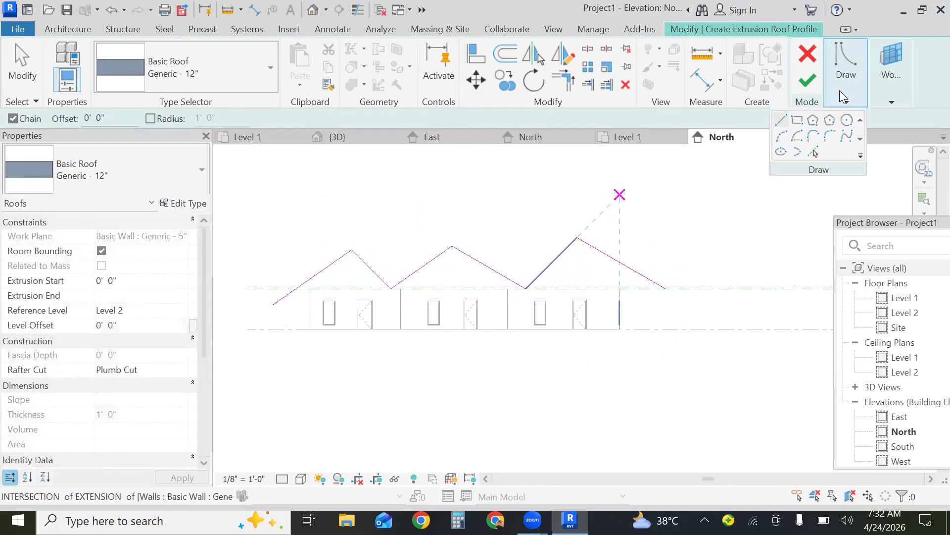
left_click(801, 144)
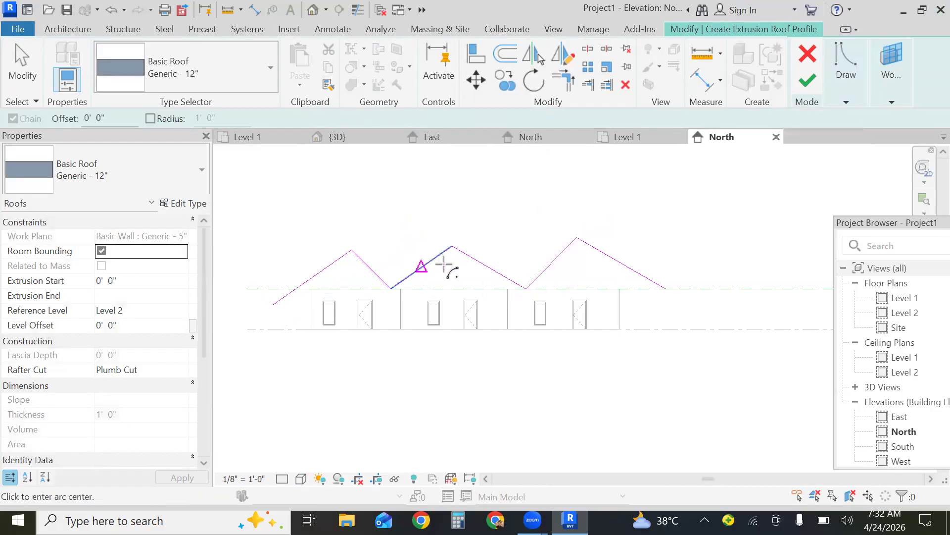
left_click(452, 246)
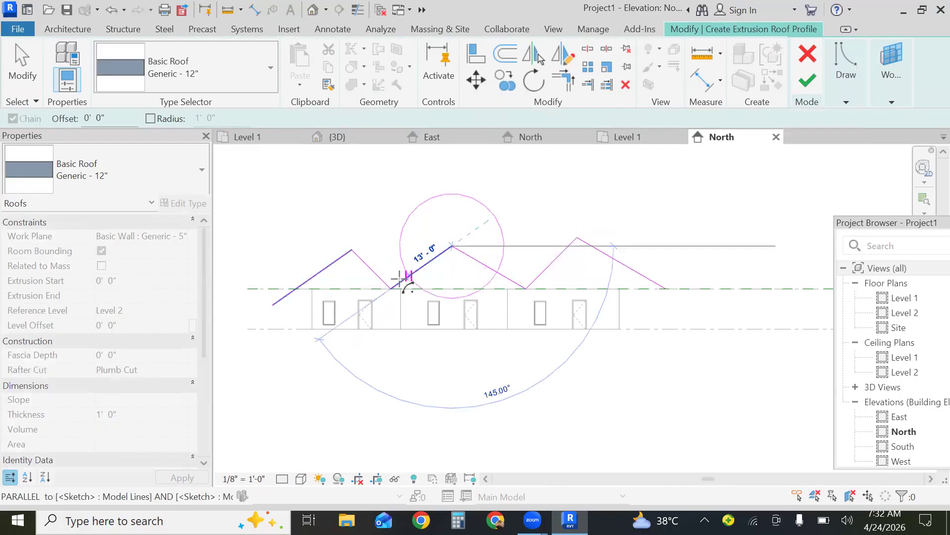
key("Escape")
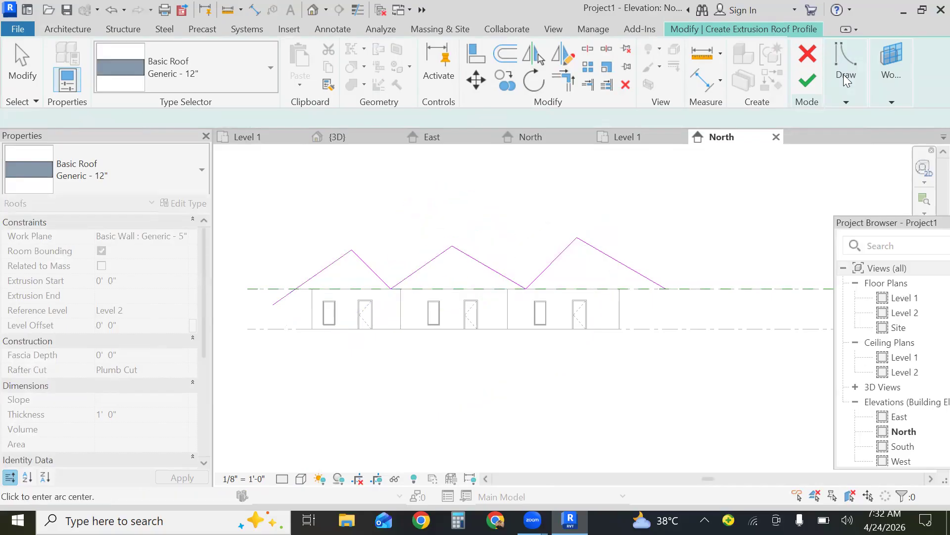
Replace the profile's outer slope on the highest peak with an outward-bulging arc from the peak to the Level 2 endpoint, deleting the straight line.
left_click(577, 238)
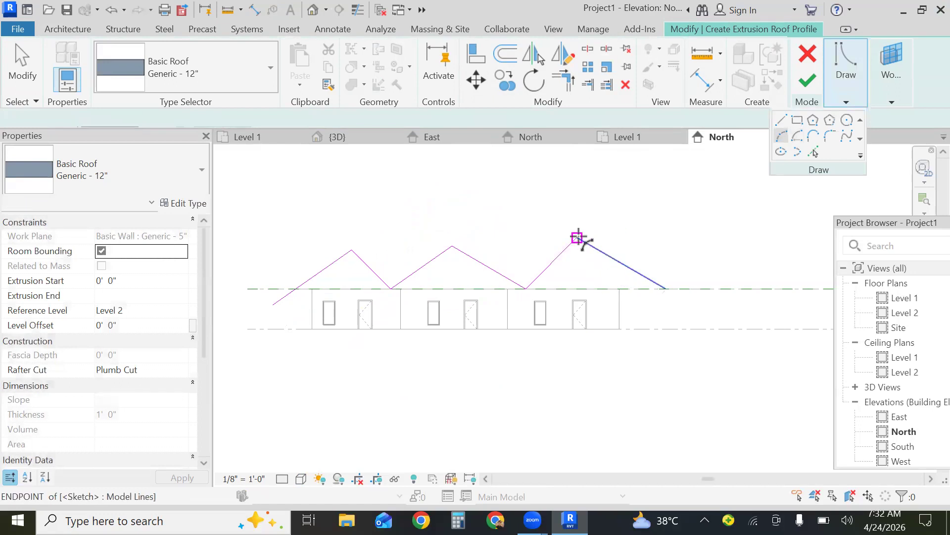
left_click(666, 288)
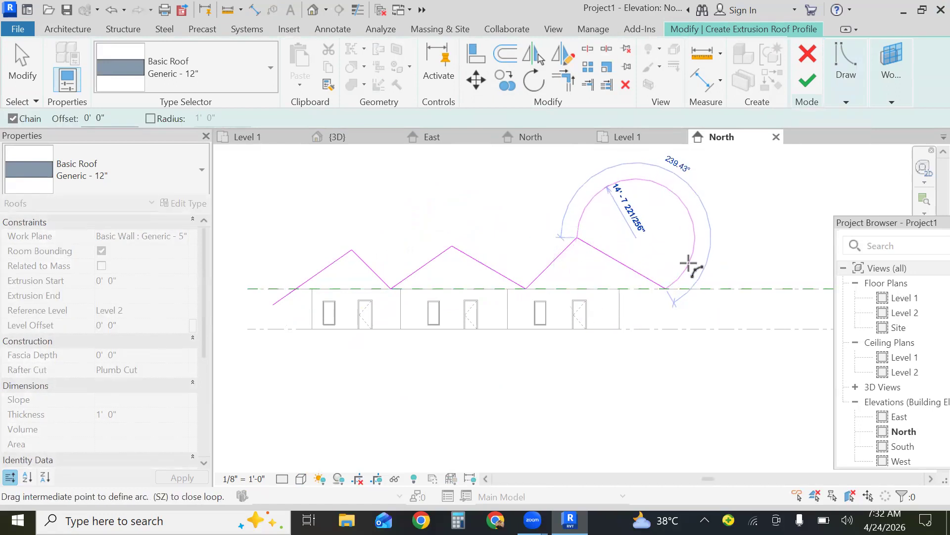
left_click(648, 267)
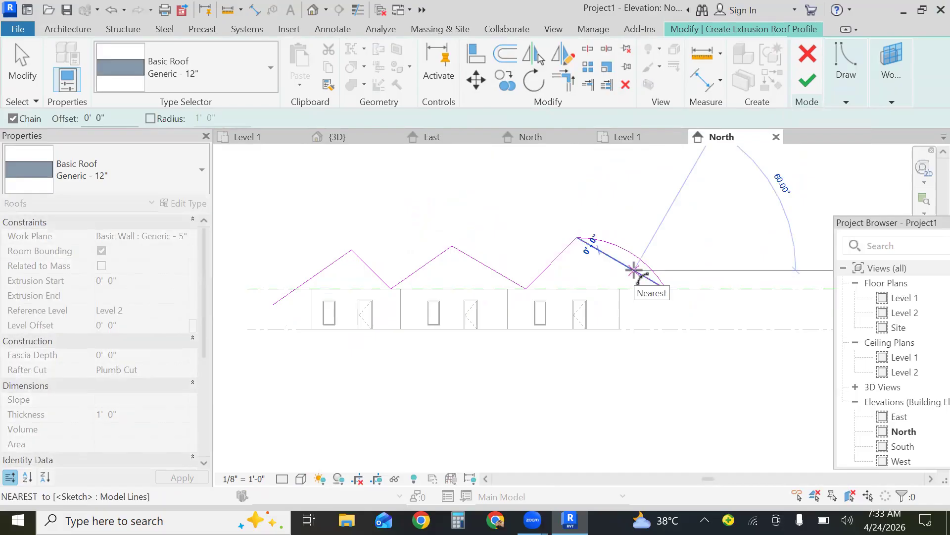
key("Escape")
key("Escape")
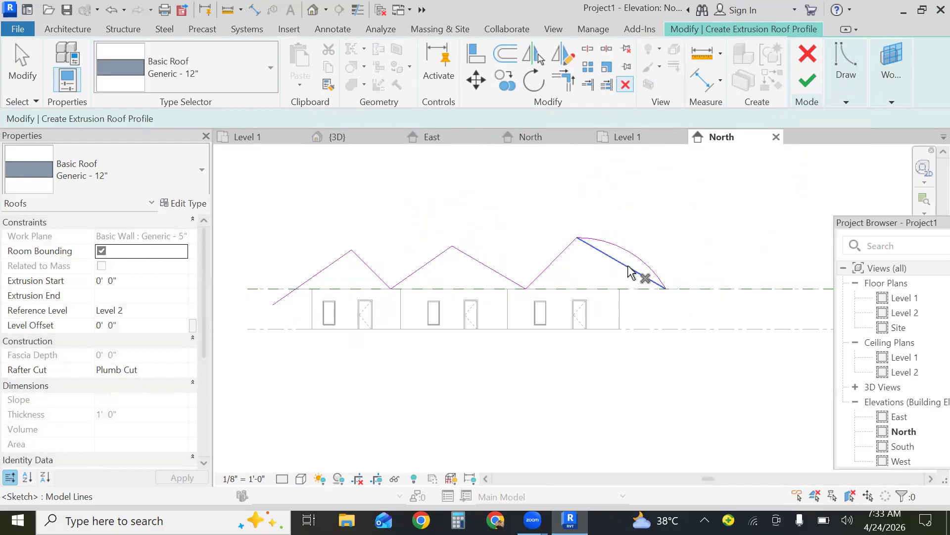
left_click(628, 271)
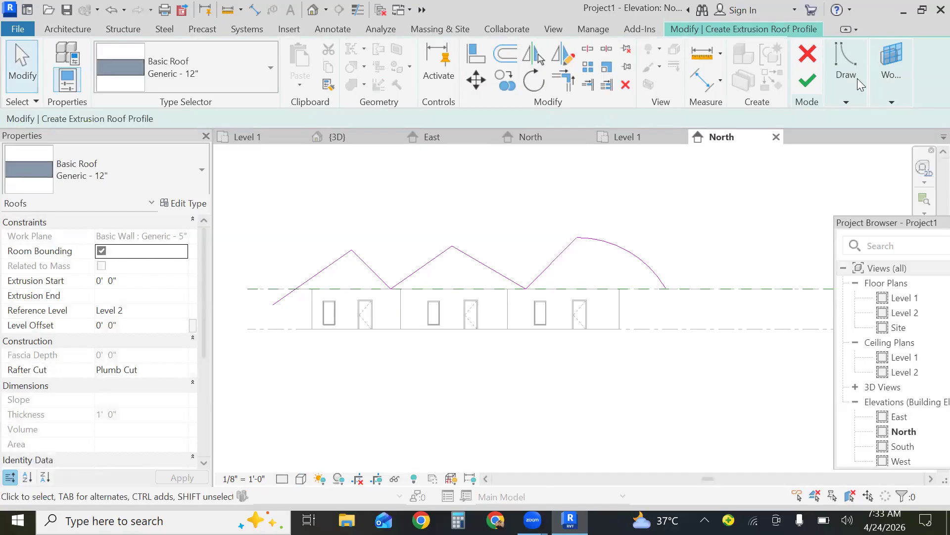
Replace the long slope at the profile's opposite end with an outward-bulging arc of about 25' 8" radius, deleting the straight line.
left_click(846, 102)
left_click(781, 135)
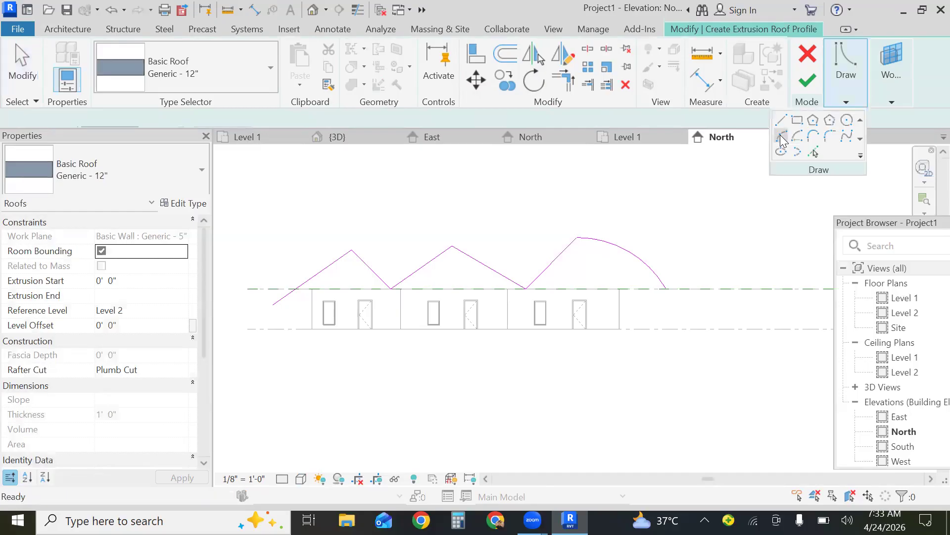
left_click(353, 250)
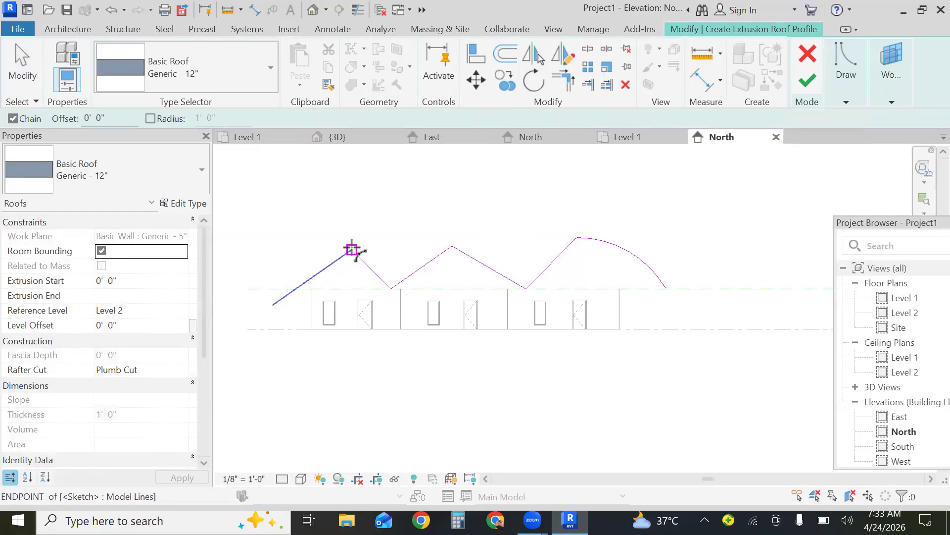
left_click(272, 305)
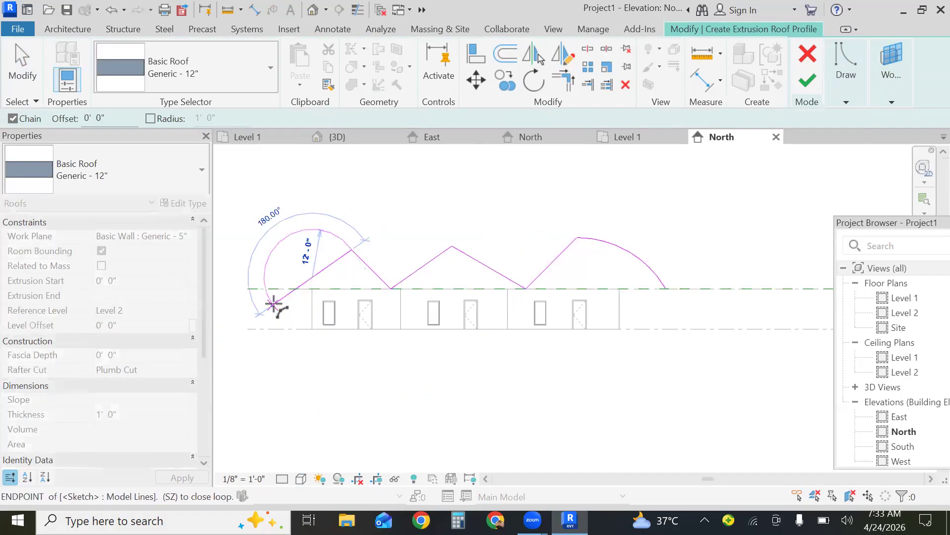
left_click(295, 276)
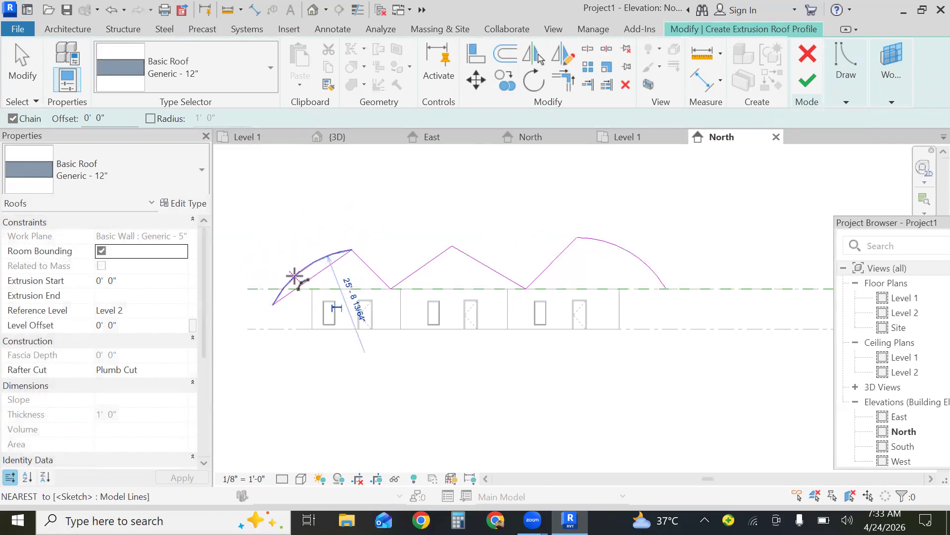
key("Escape")
key("Escape")
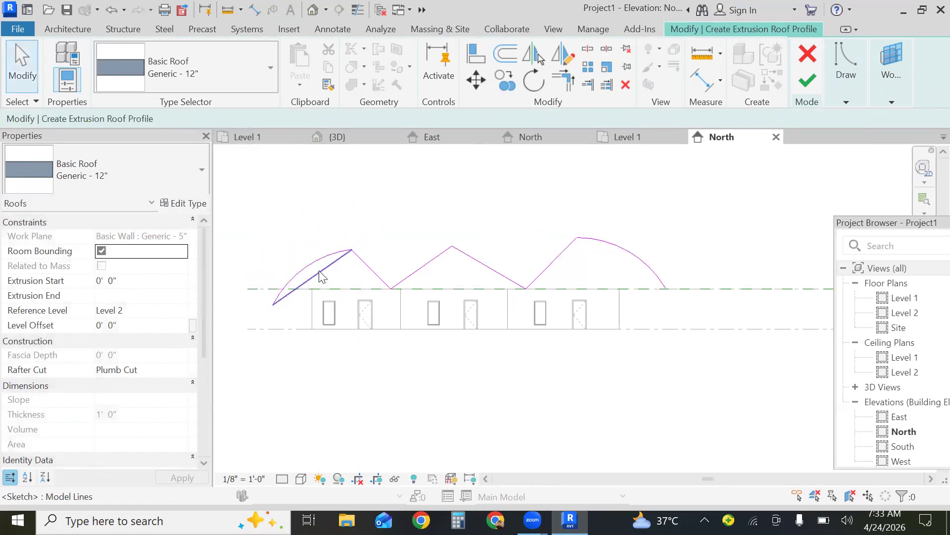
left_click(319, 272)
key("Delete")
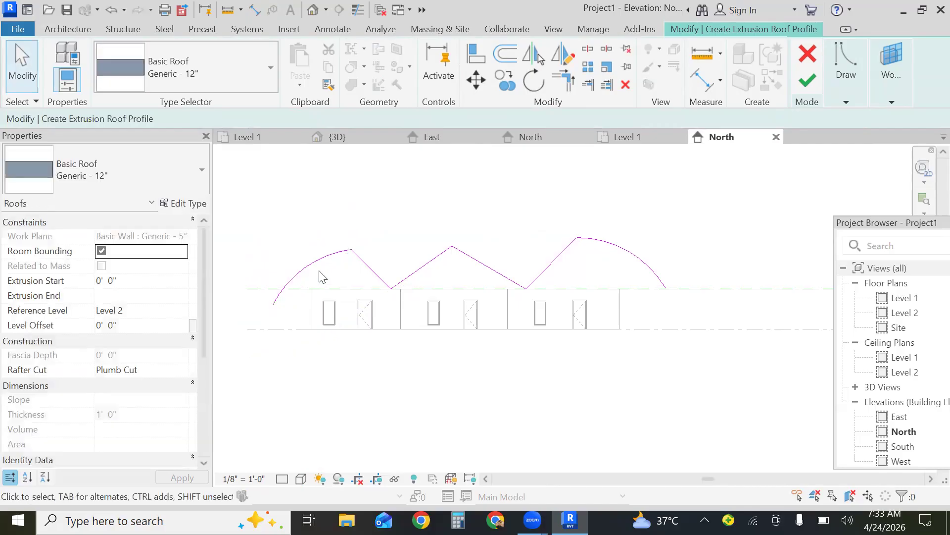
Finish the roof profile and display the extruded roof in the default 3D view.
left_click(805, 78)
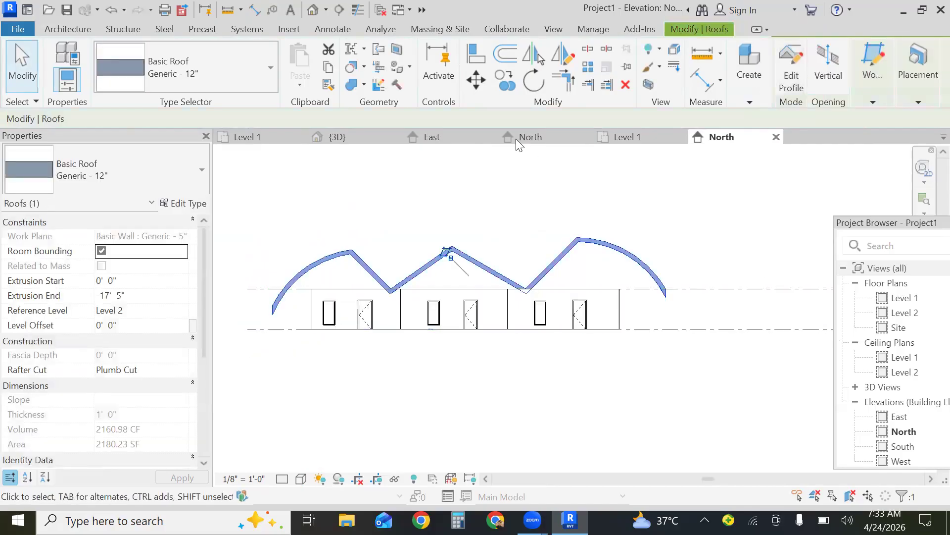
left_click(354, 143)
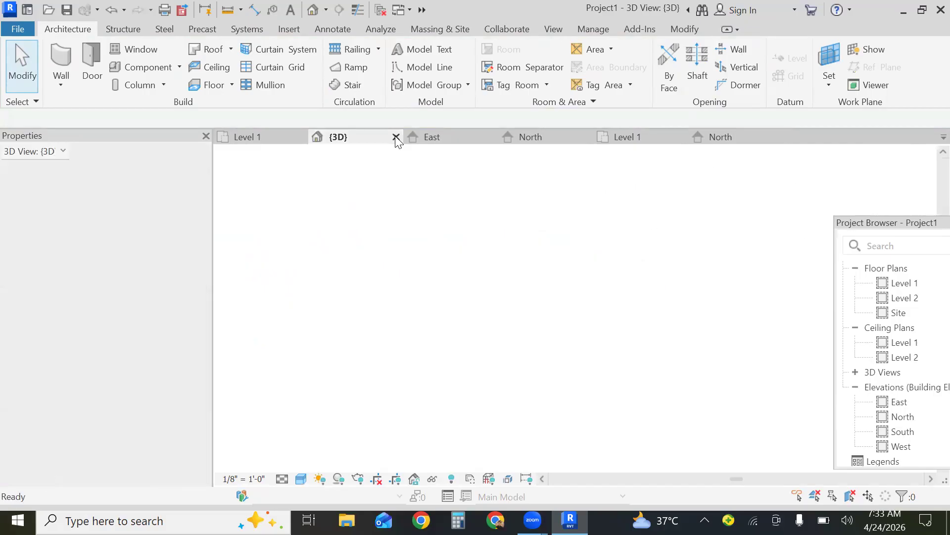
left_click(720, 137)
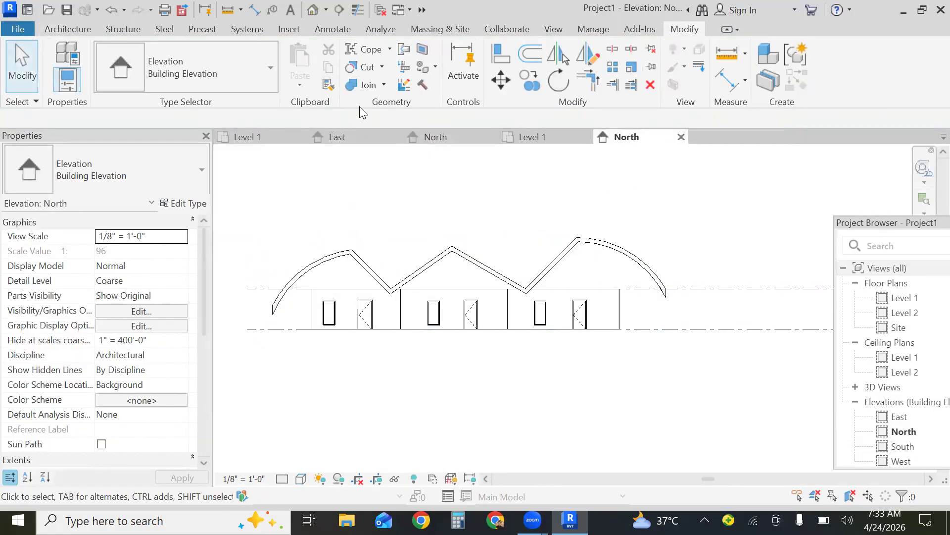
left_click(309, 18)
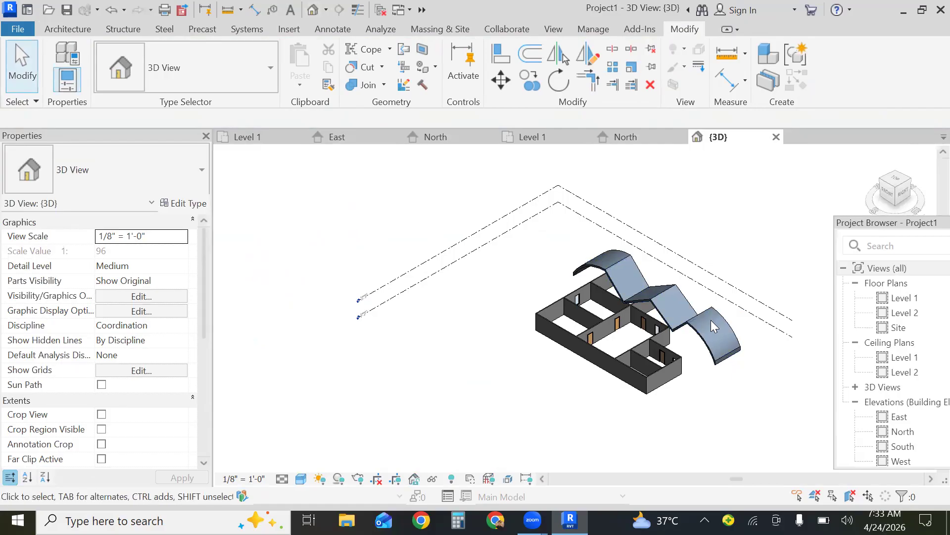
left_click(698, 332)
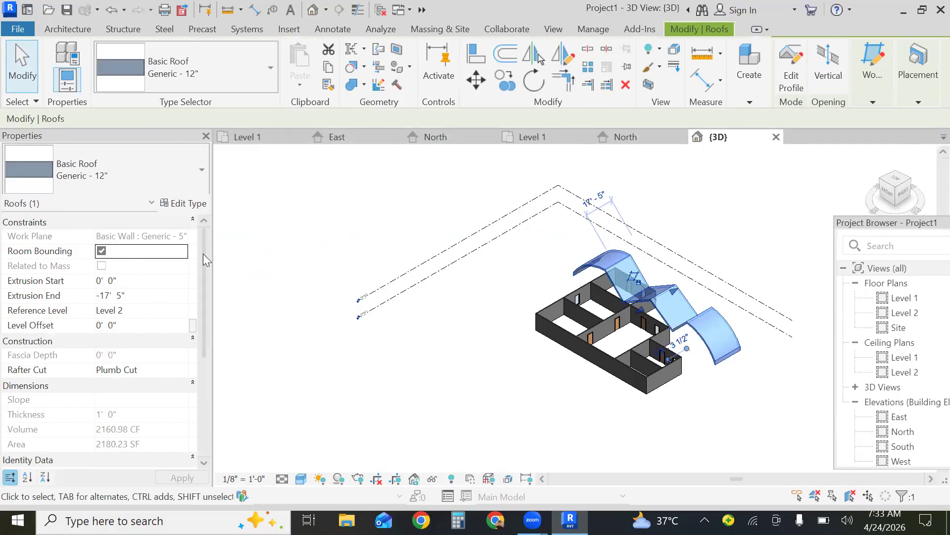
right_click(553, 356)
key("Escape")
key("Escape")
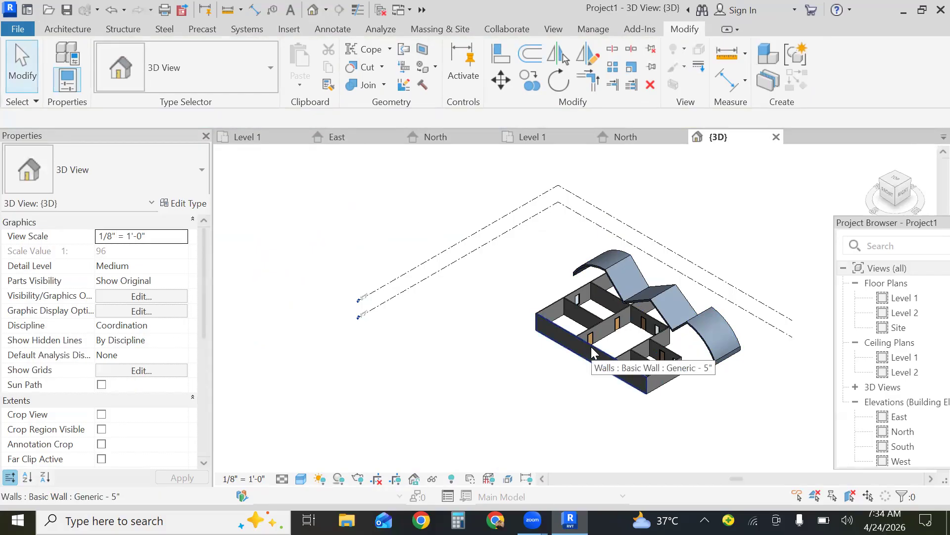
Select all exterior and interior walls of the house and make their tops unconnected with a height of 20'.
key("Tab")
key("Tab")
key("Tab")
left_click(594, 352)
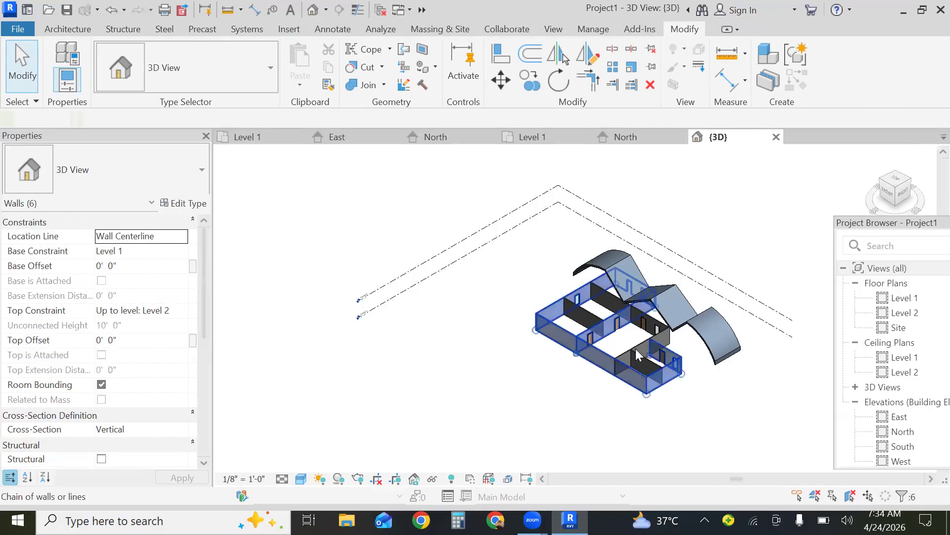
left_click(654, 325, "ctrl")
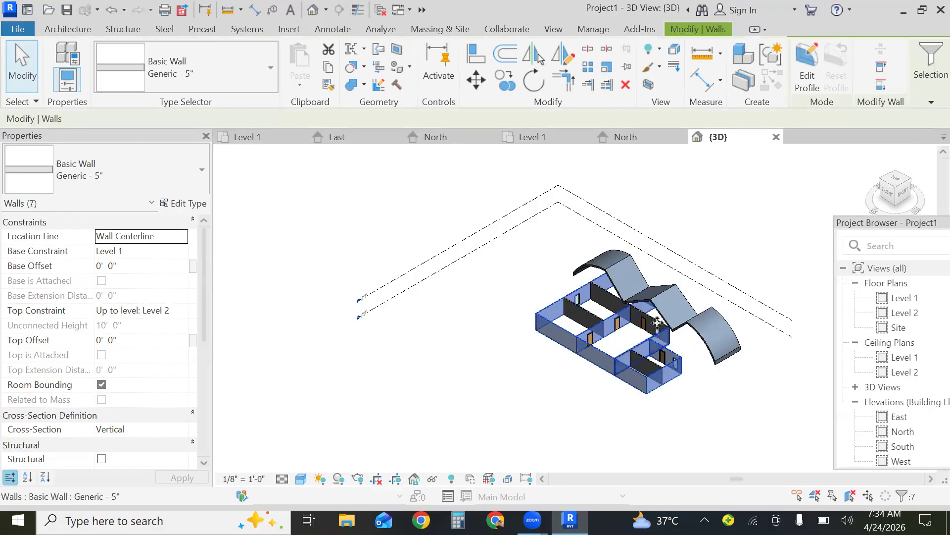
left_click(654, 324, "ctrl")
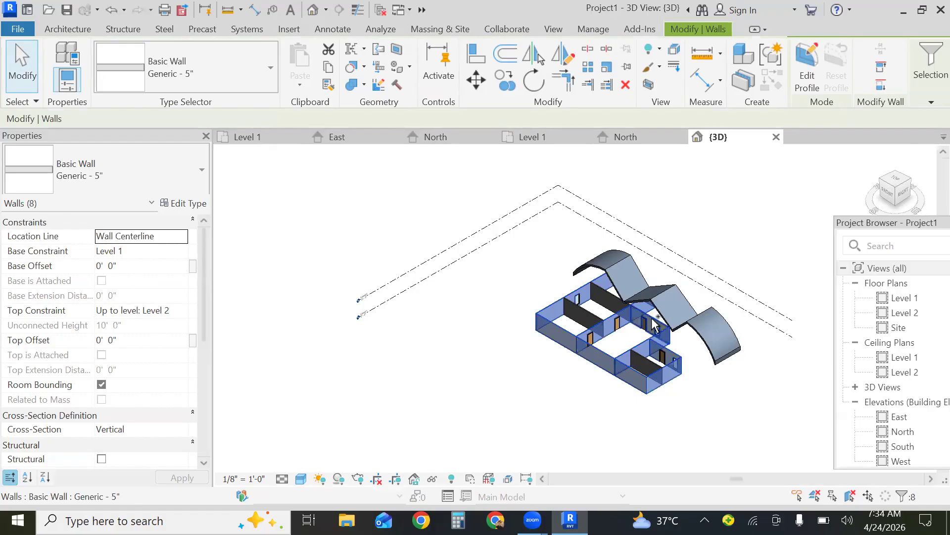
left_click(617, 303, "ctrl")
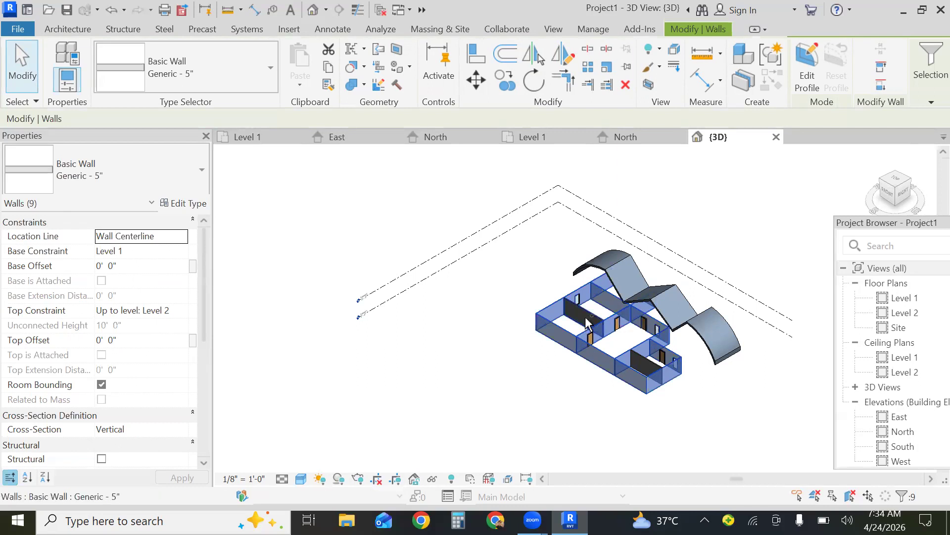
left_click(589, 321, "ctrl")
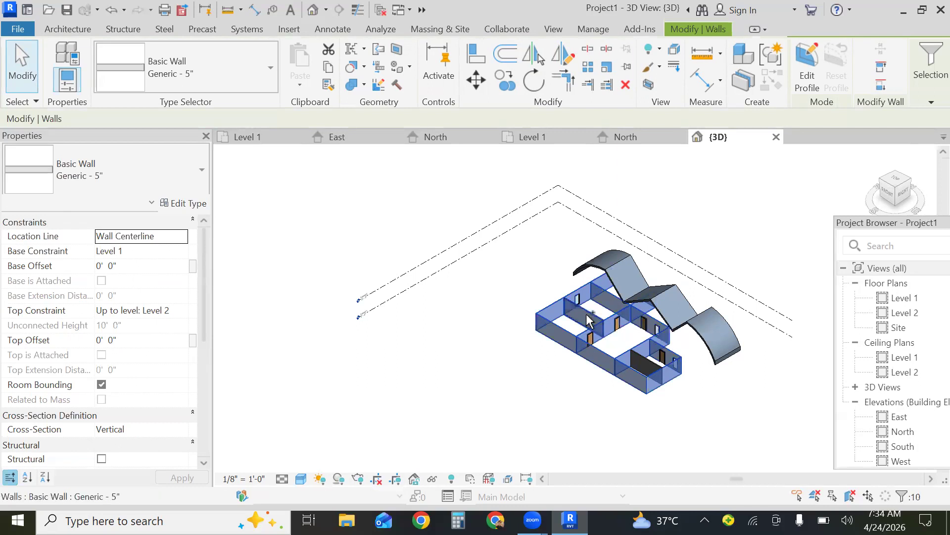
left_click(651, 371, "ctrl")
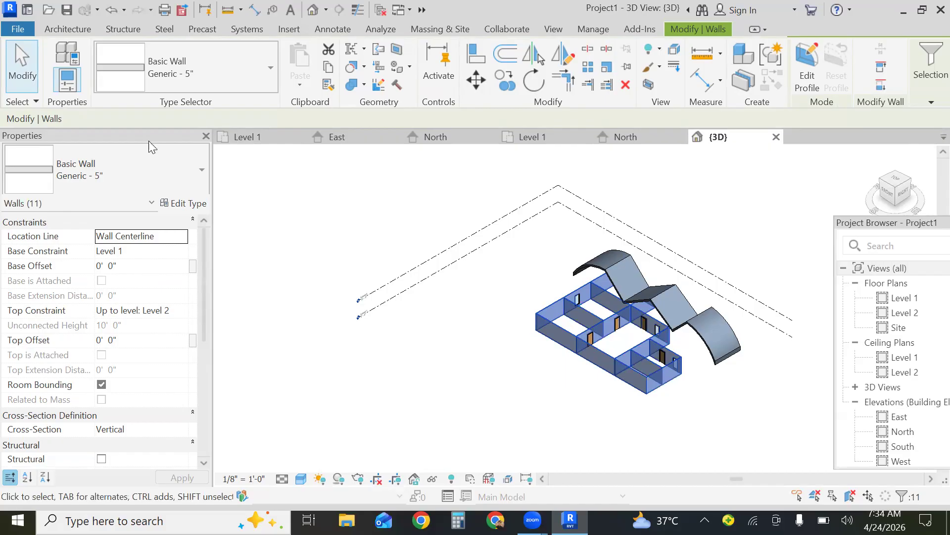
left_click(188, 311)
left_click(183, 312)
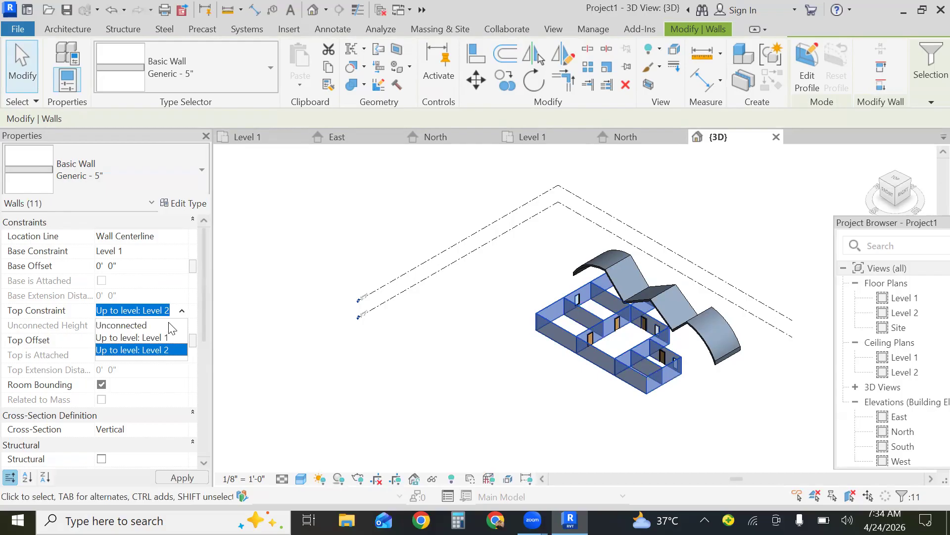
left_click(122, 326)
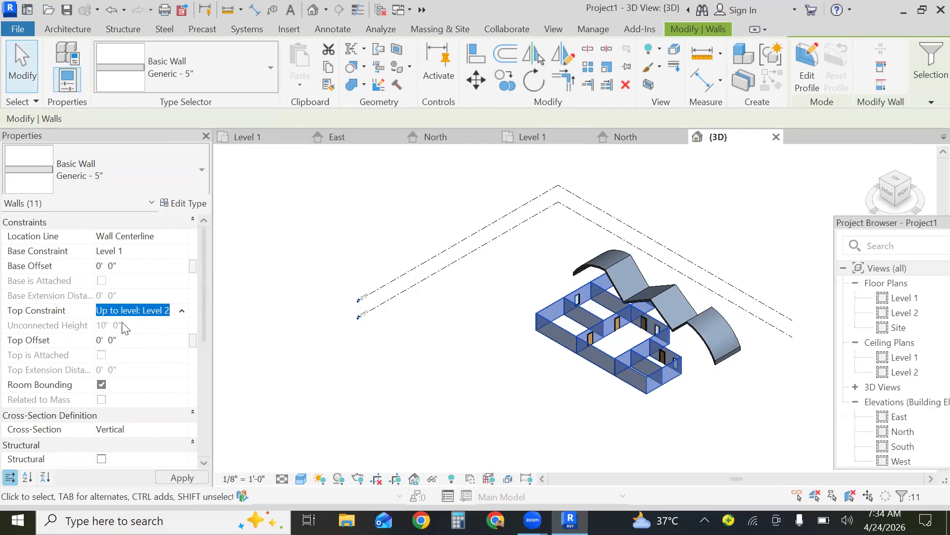
left_click(145, 331)
left_click(144, 324)
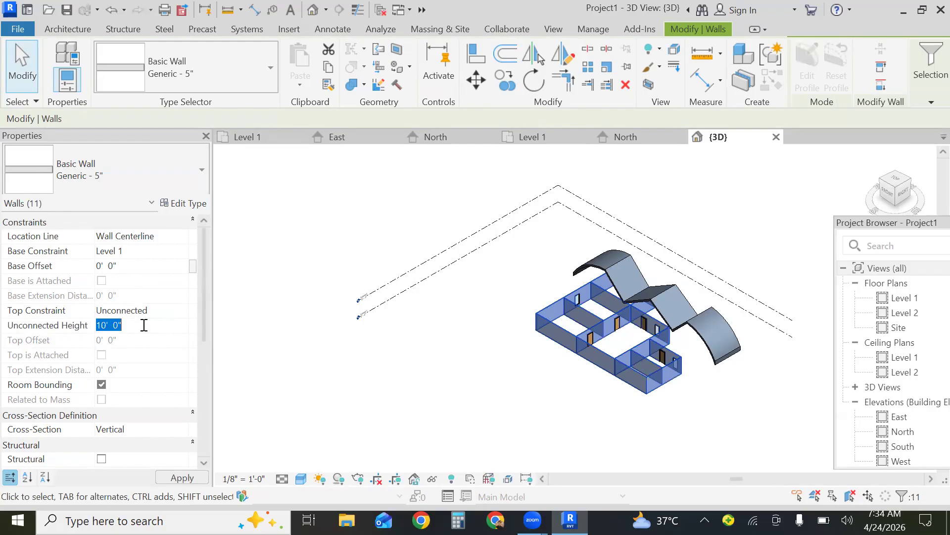
key("BackSpace")
left_click(192, 477)
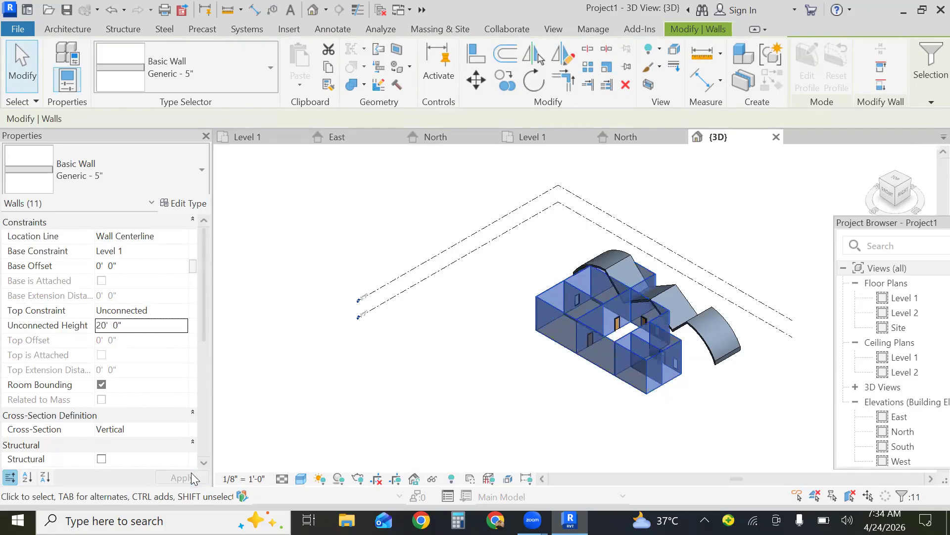
left_click(368, 418)
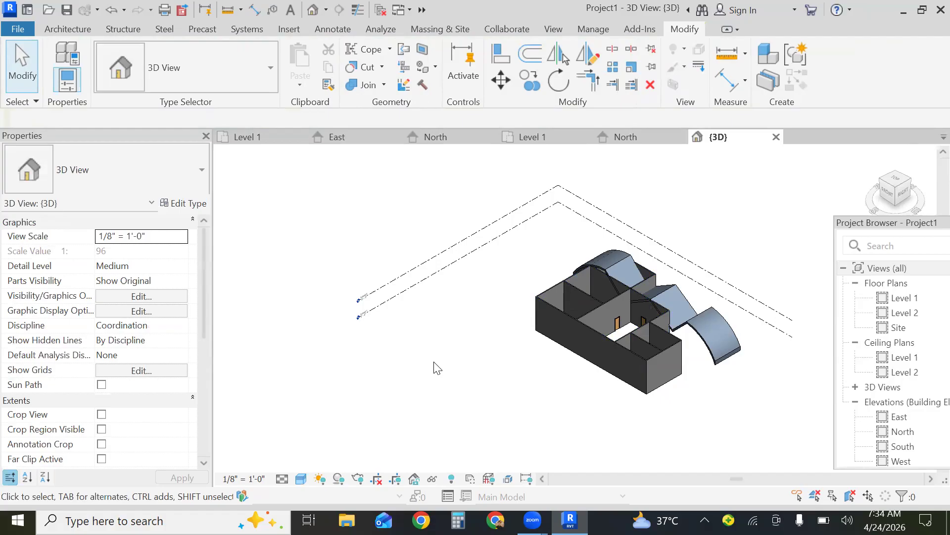
right_click(446, 365)
key("Escape")
right_click(419, 354)
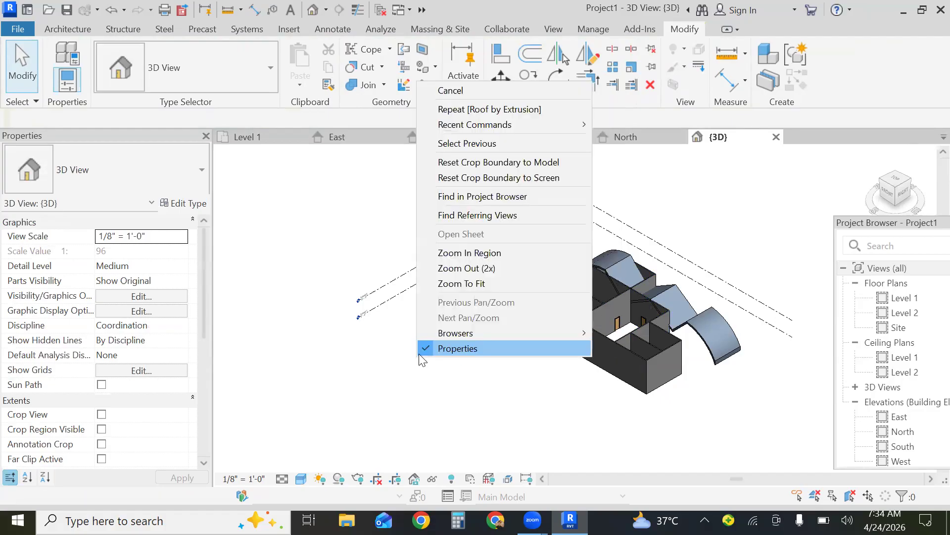
left_click(461, 430)
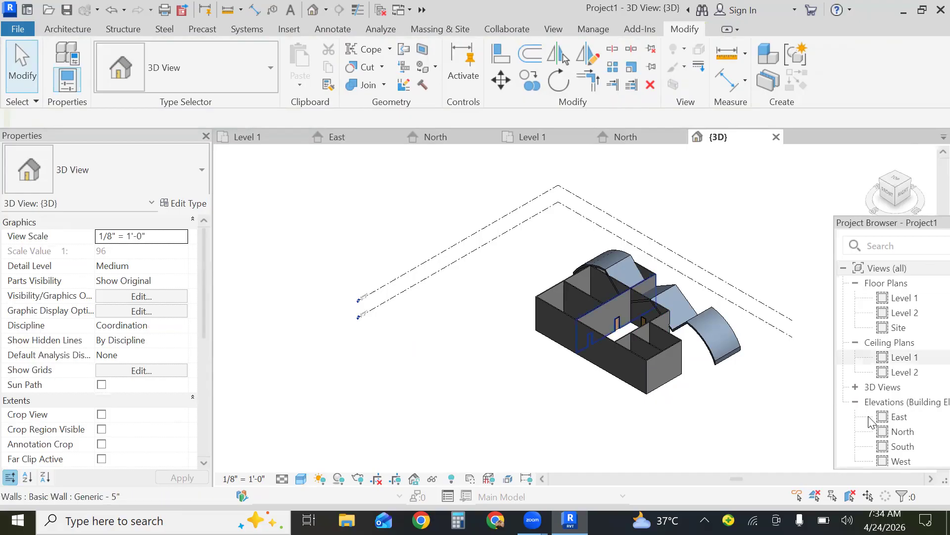
Delete the zigzag extruded roof from the house in the East elevation.
left_click(900, 419)
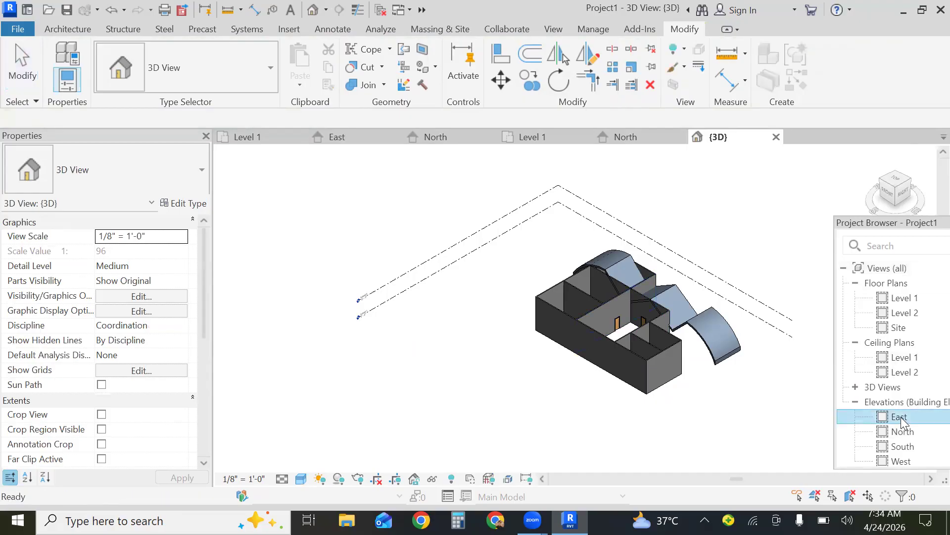
double_click(900, 419)
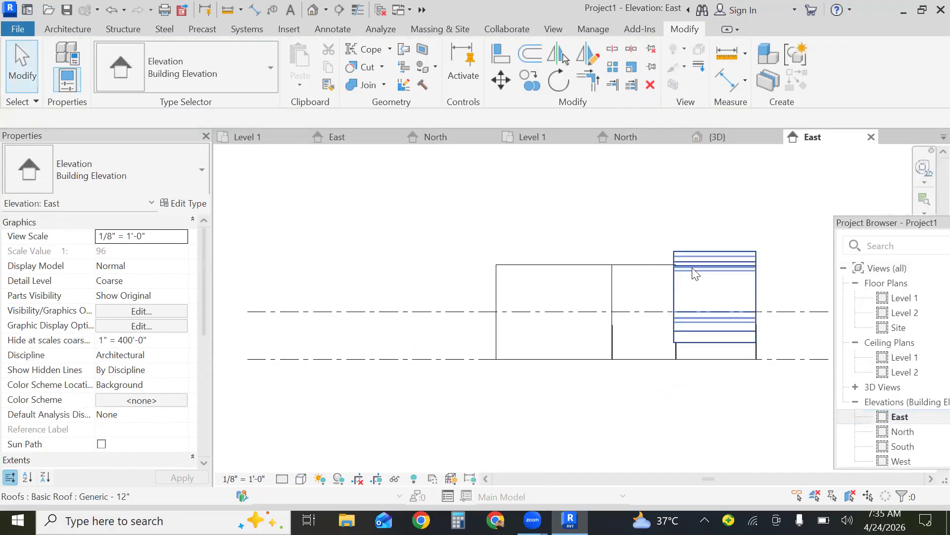
left_click(708, 251)
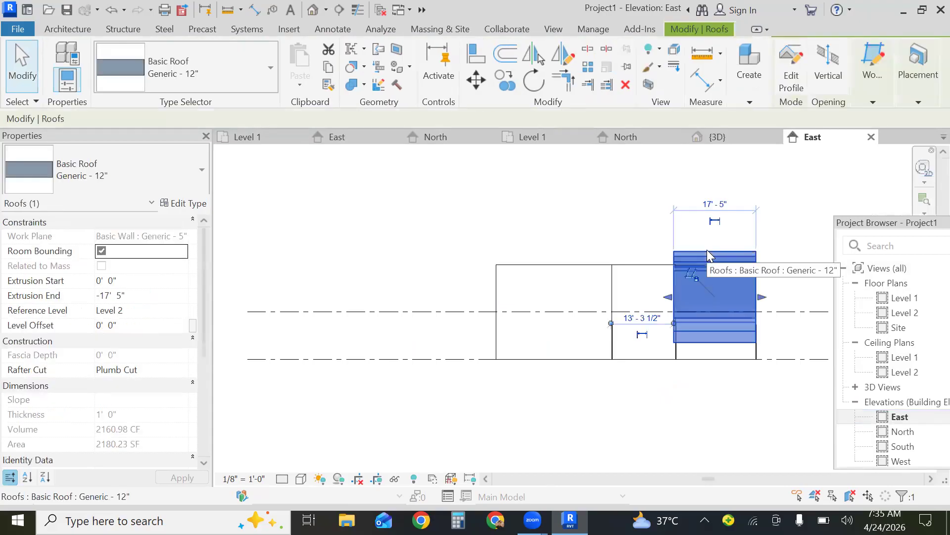
key("Delete")
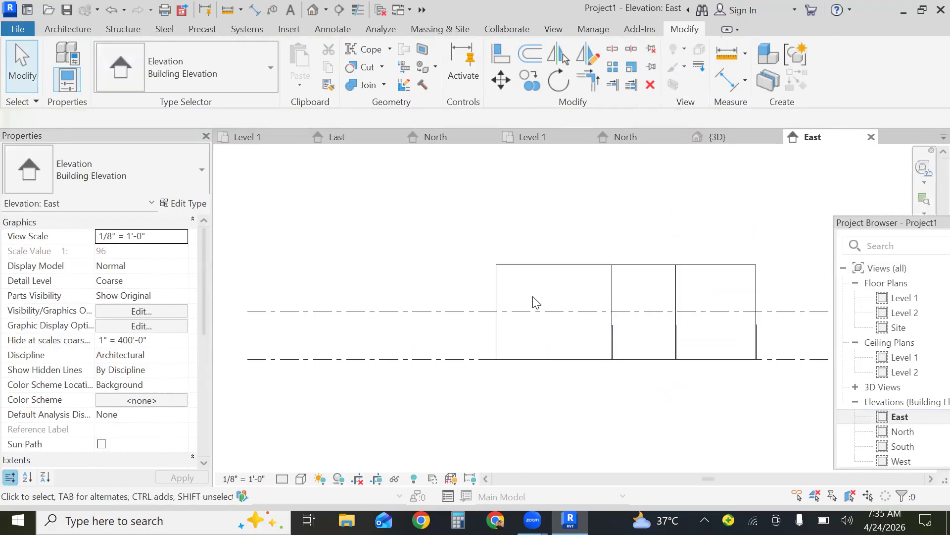
Start a roof by extrusion on the north facade in the North elevation and sketch a bulging arc of about 59' 1" radius rising from Level 2.
double_click(912, 431)
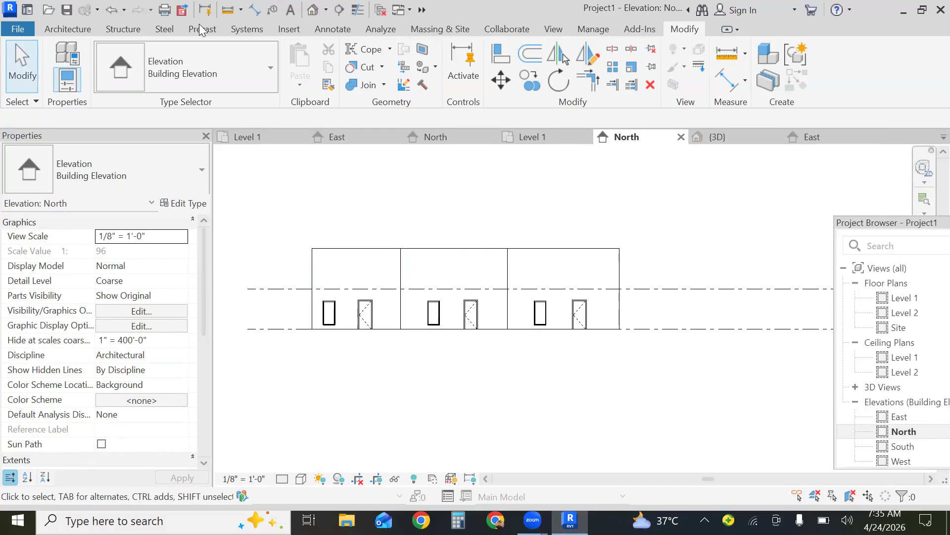
left_click(50, 28)
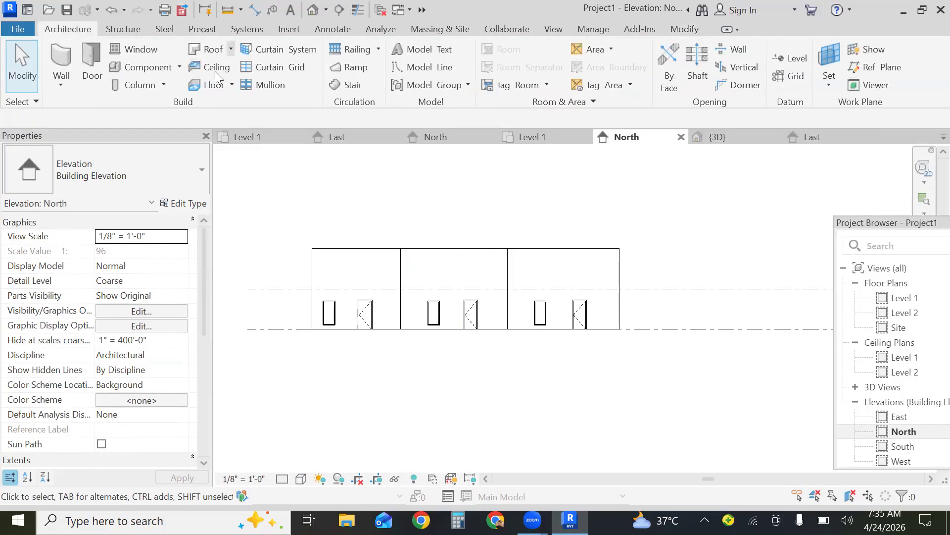
left_click(231, 48)
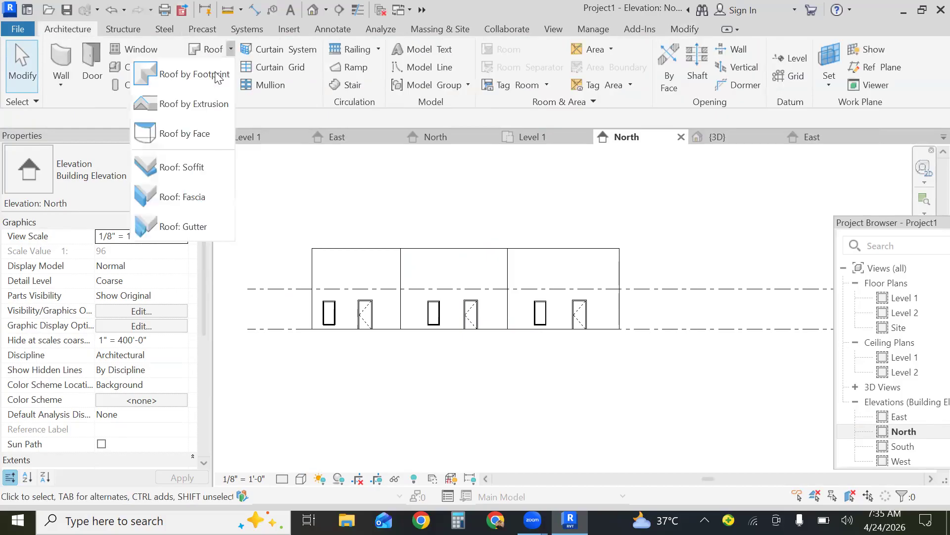
left_click(201, 105)
left_click(487, 289)
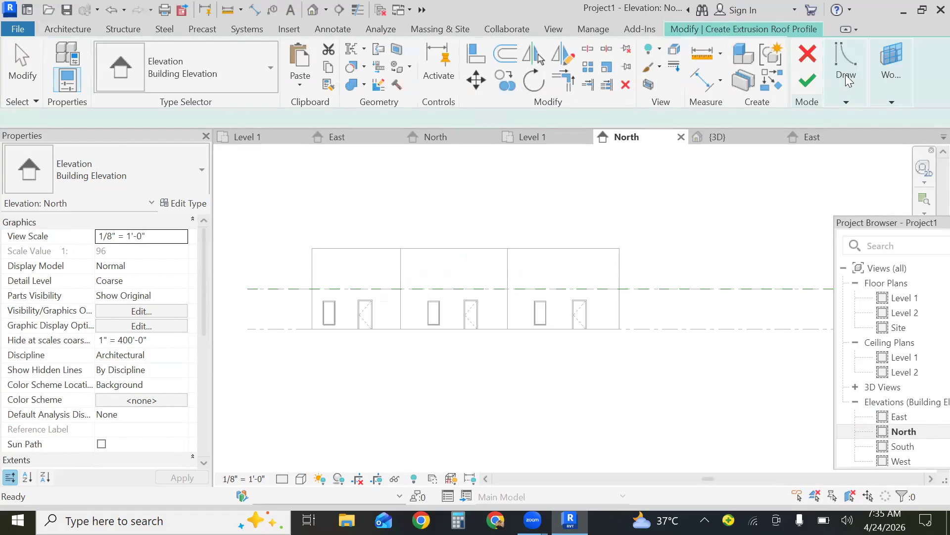
mouse_move(845, 76)
left_click(782, 135)
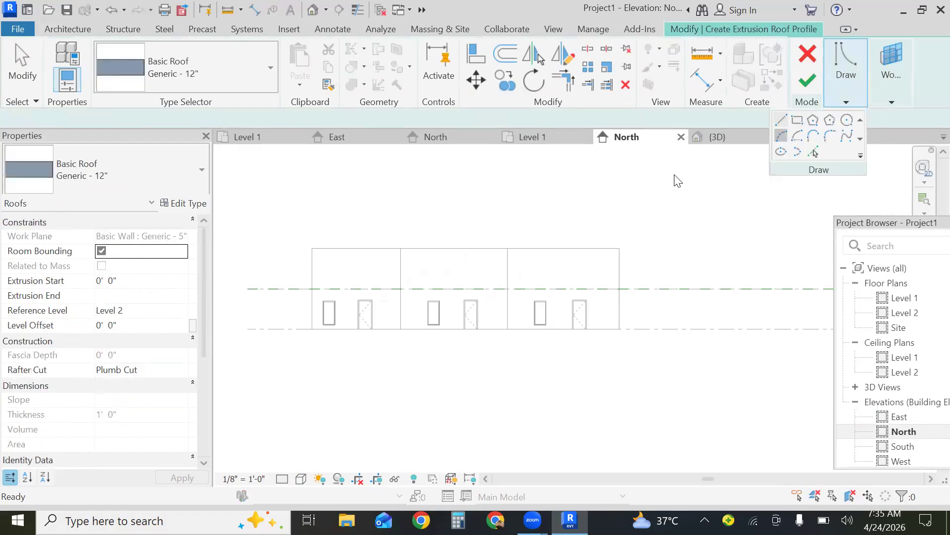
left_click(275, 288)
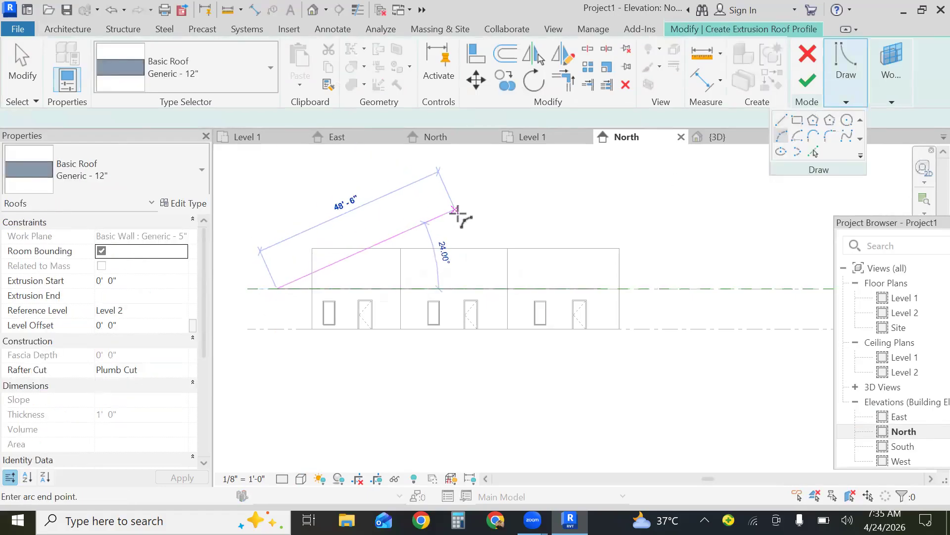
left_click(456, 220)
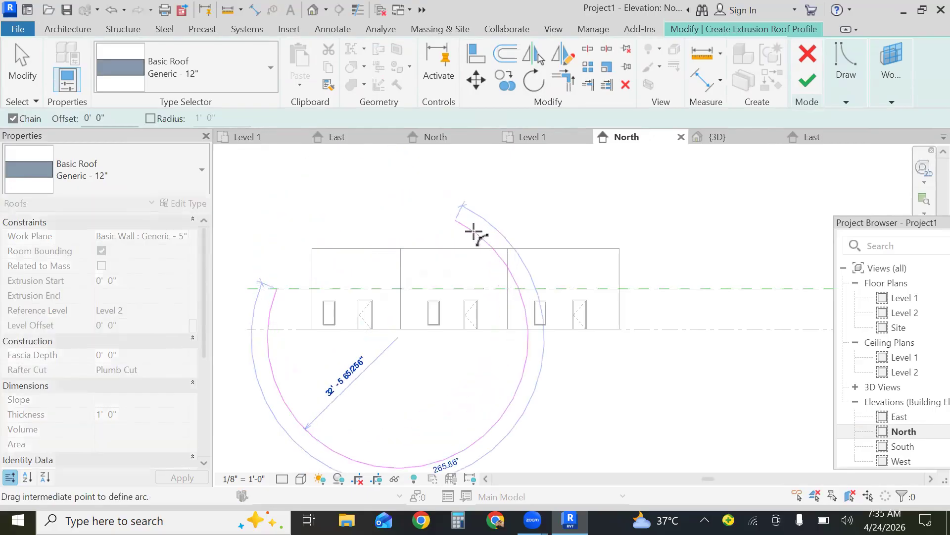
left_click(392, 225)
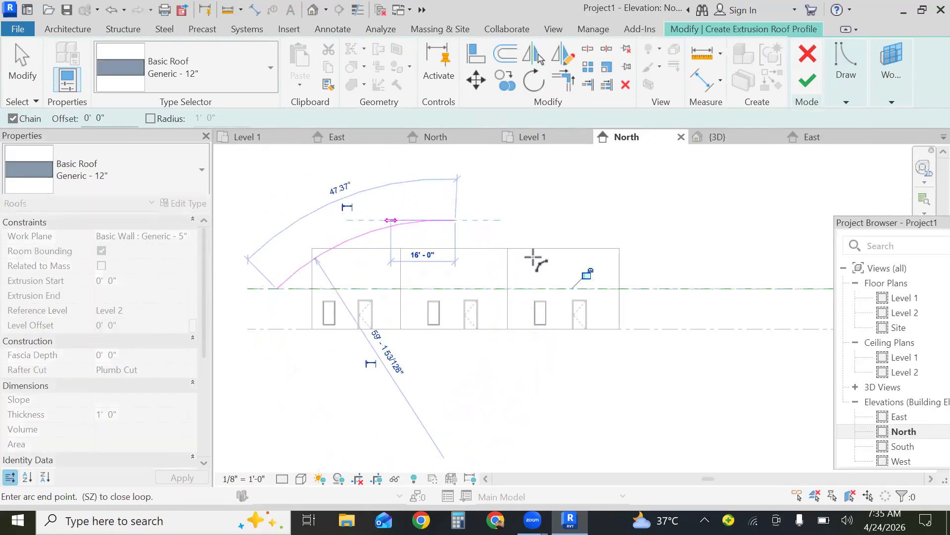
Continue the profile with a sagging arc of about 106' radius down to Level 2 beyond the far wall, and finish the roof.
left_click(643, 285)
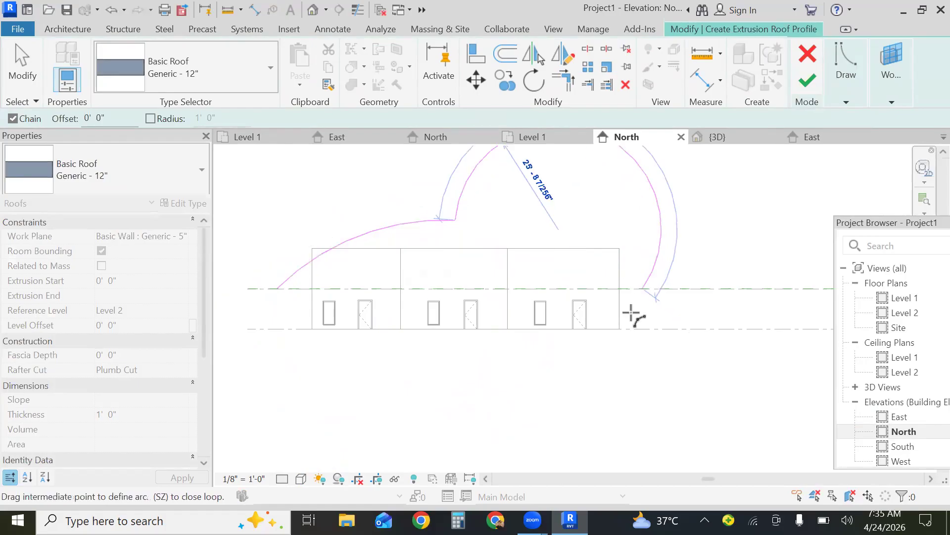
left_click(607, 282)
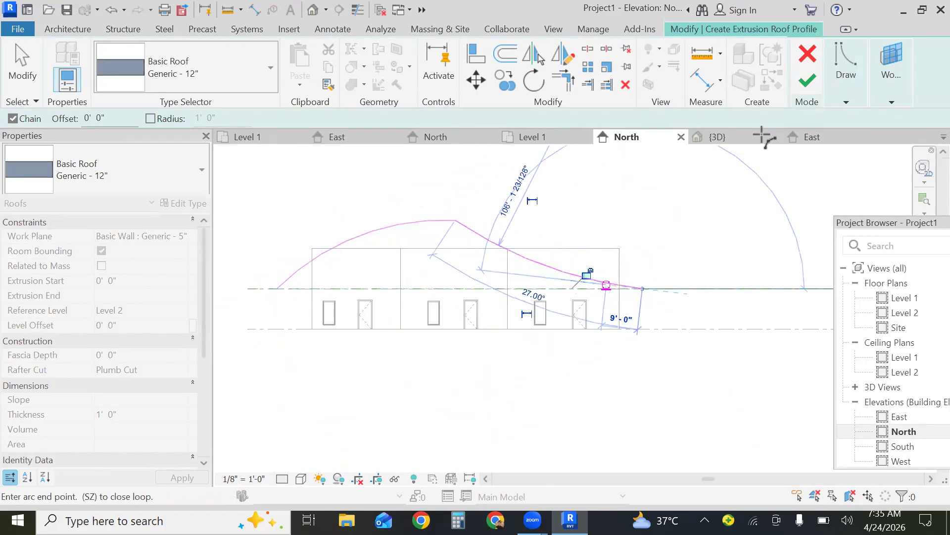
left_click(810, 82)
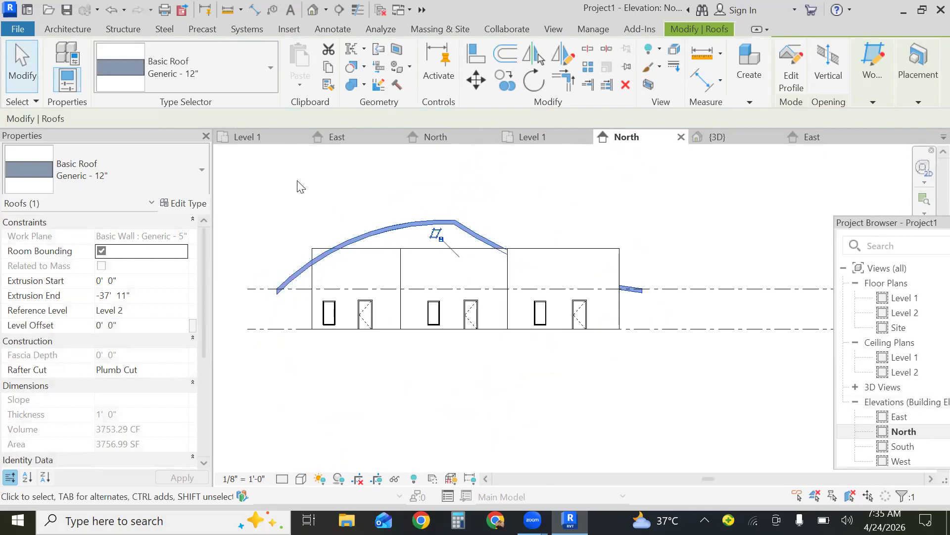
Extend the curved roof outward over the front walls in the 3D view, to an extrusion start of about 16' 2".
left_click(313, 9)
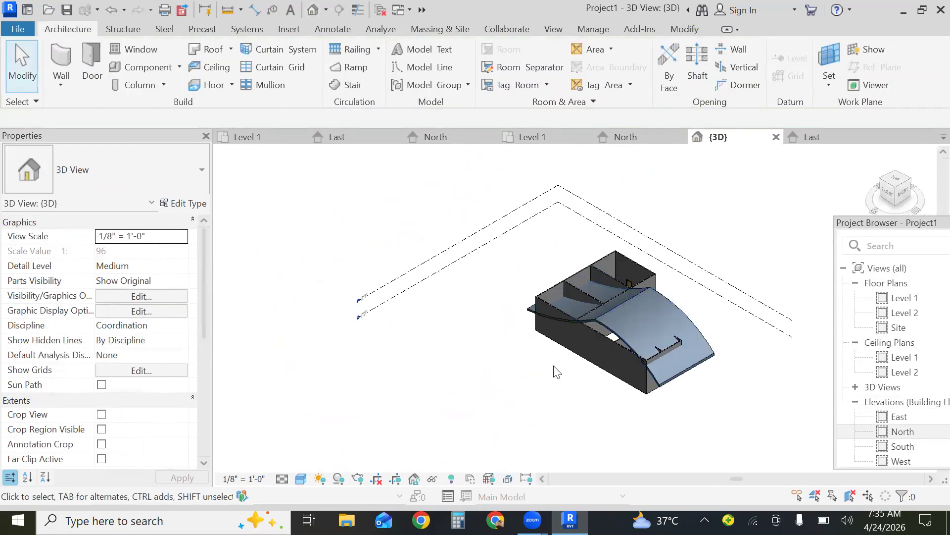
middle_click_drag(589, 381, 349, 361, "shift")
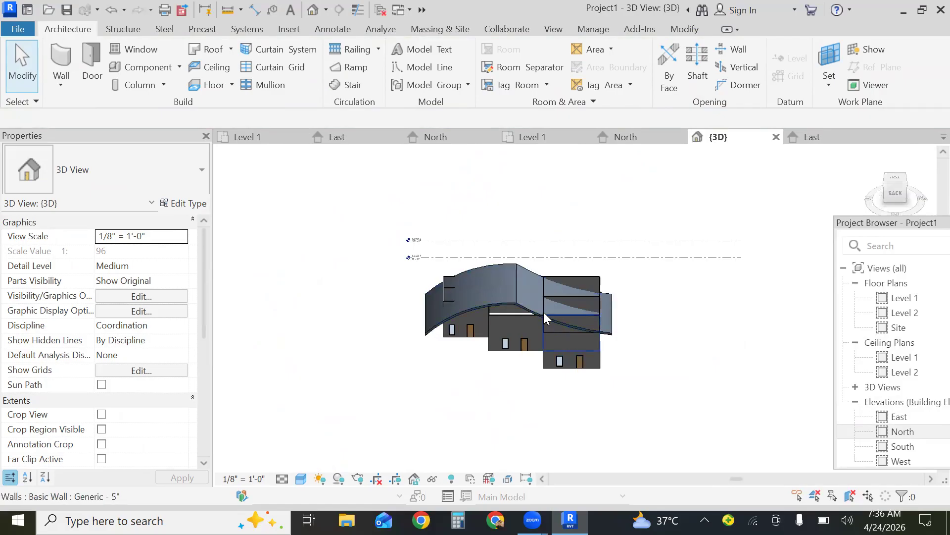
left_click(507, 301)
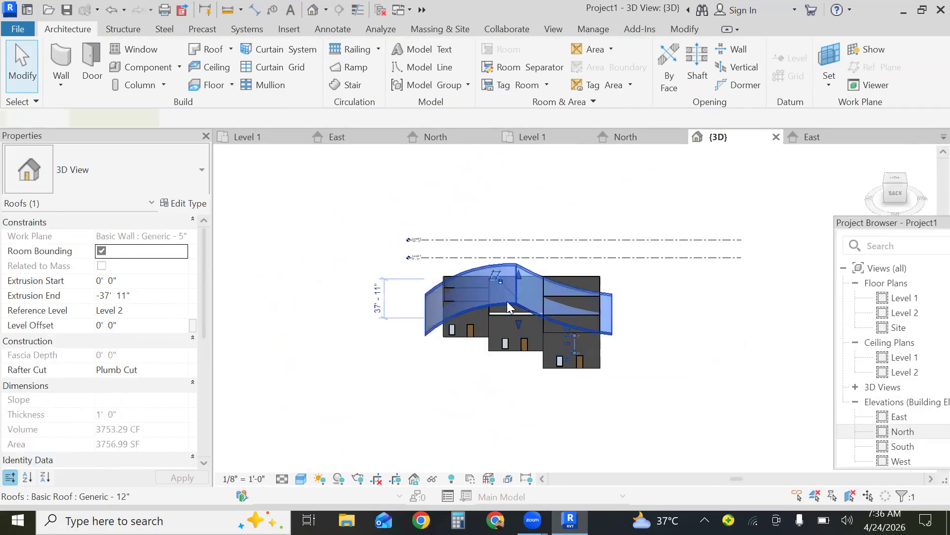
left_click_drag(516, 318, 513, 388)
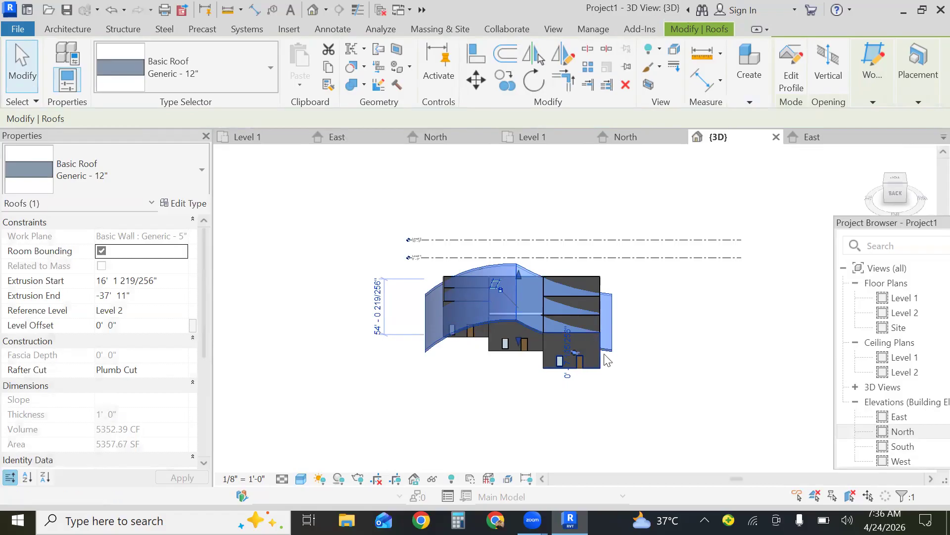
left_click(685, 407)
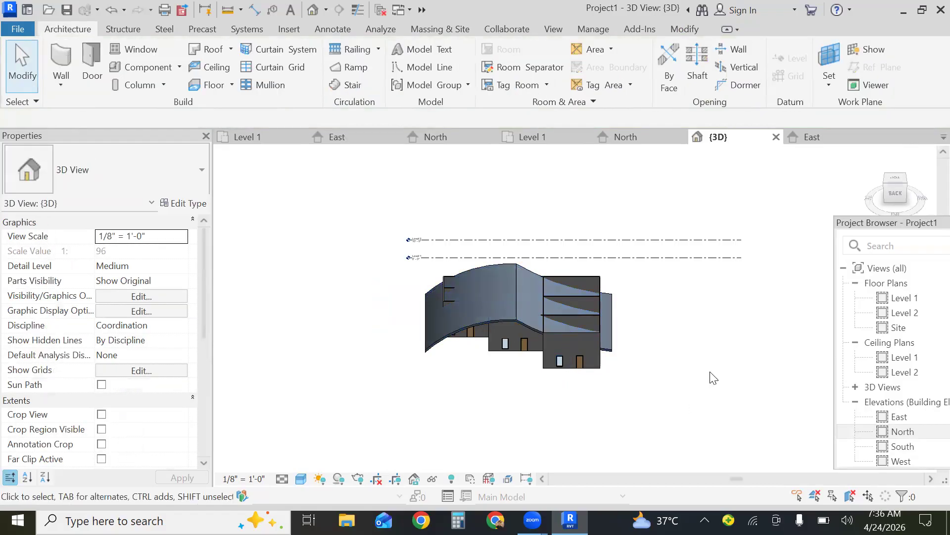
middle_click_drag(713, 378, 692, 345, "shift")
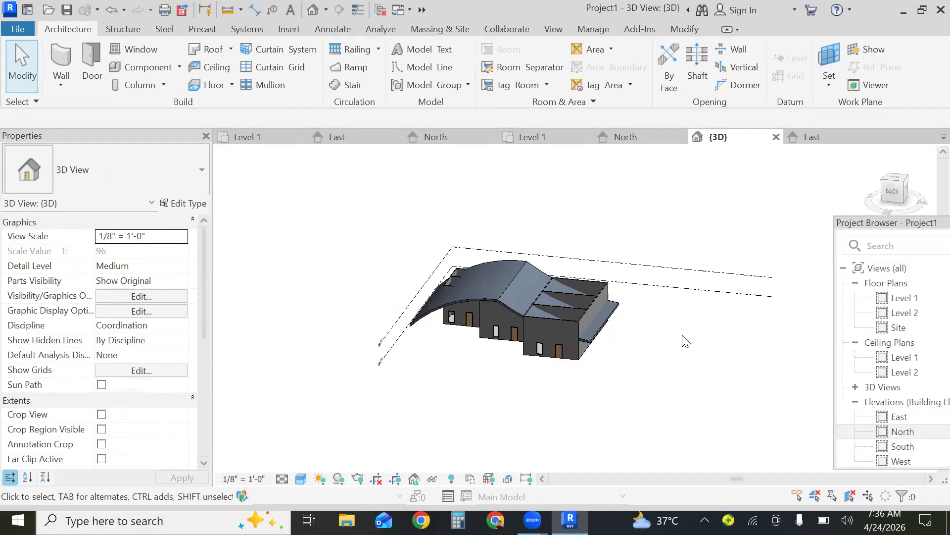
left_click(555, 316)
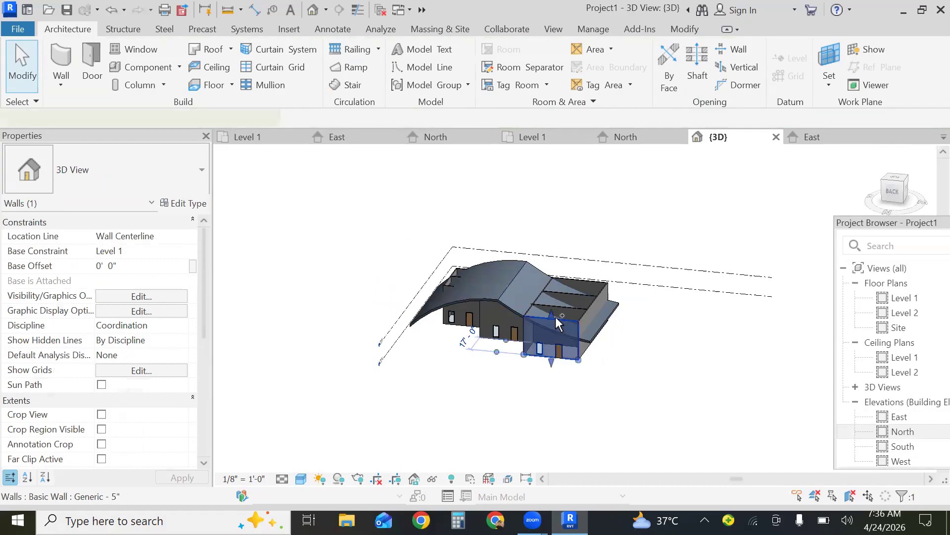
left_click(479, 308, "ctrl")
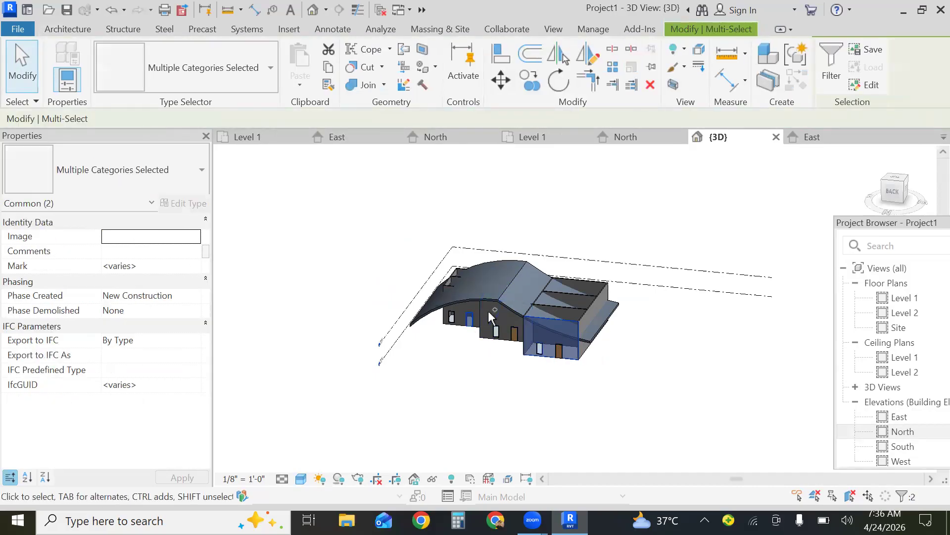
left_click(484, 319, "ctrl")
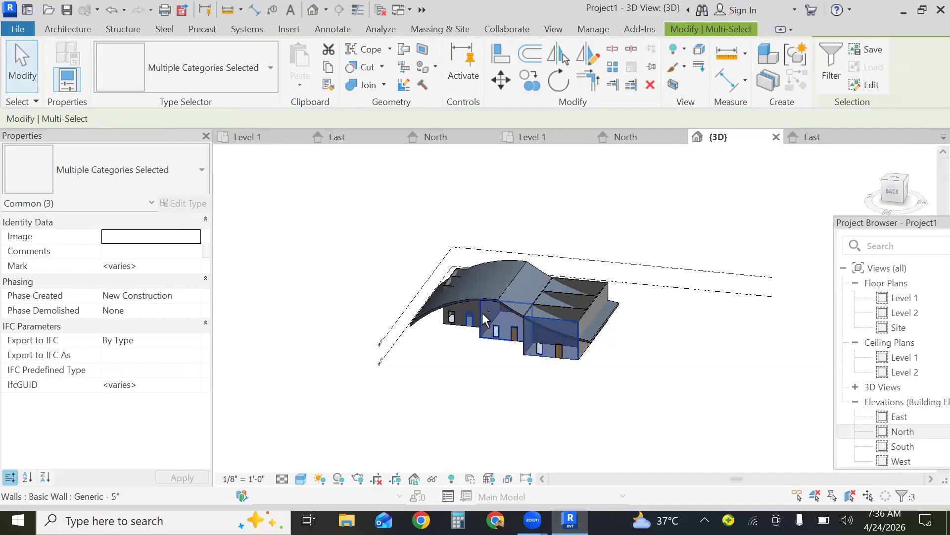
left_click(597, 290, "ctrl")
left_click(585, 301, "ctrl")
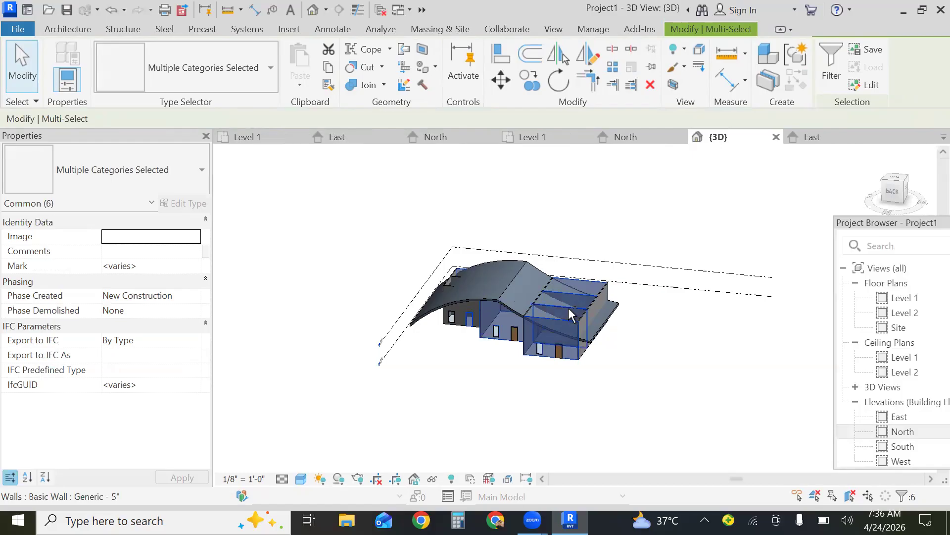
left_click(451, 287, "ctrl")
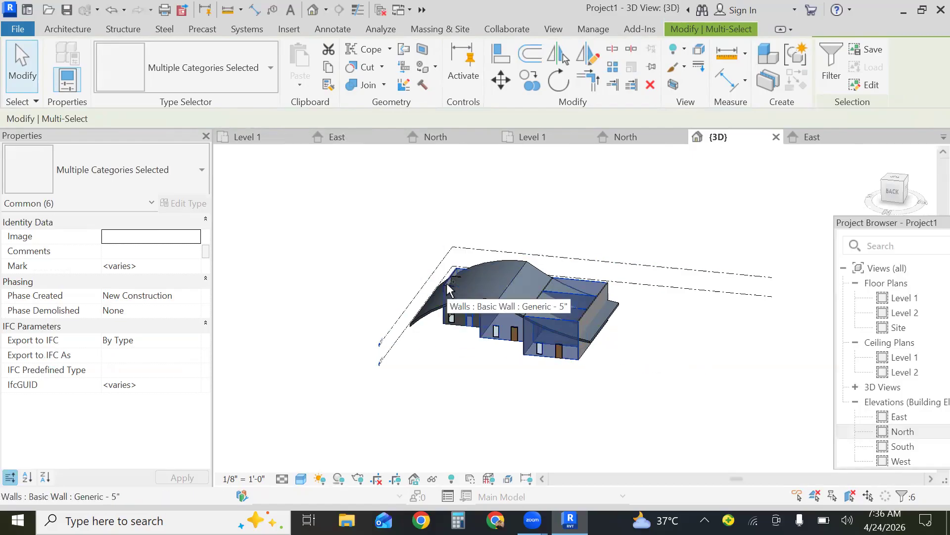
left_click(455, 274, "ctrl")
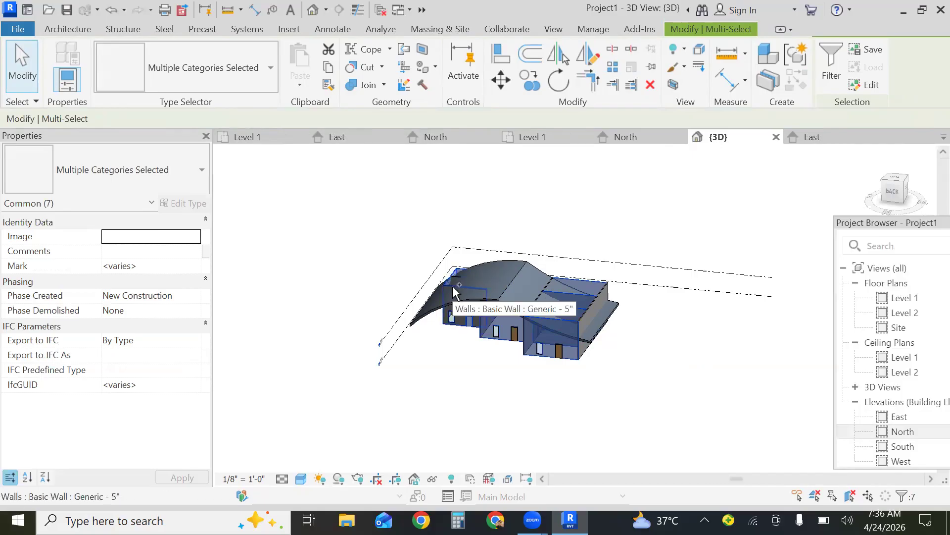
left_click(453, 286, "ctrl")
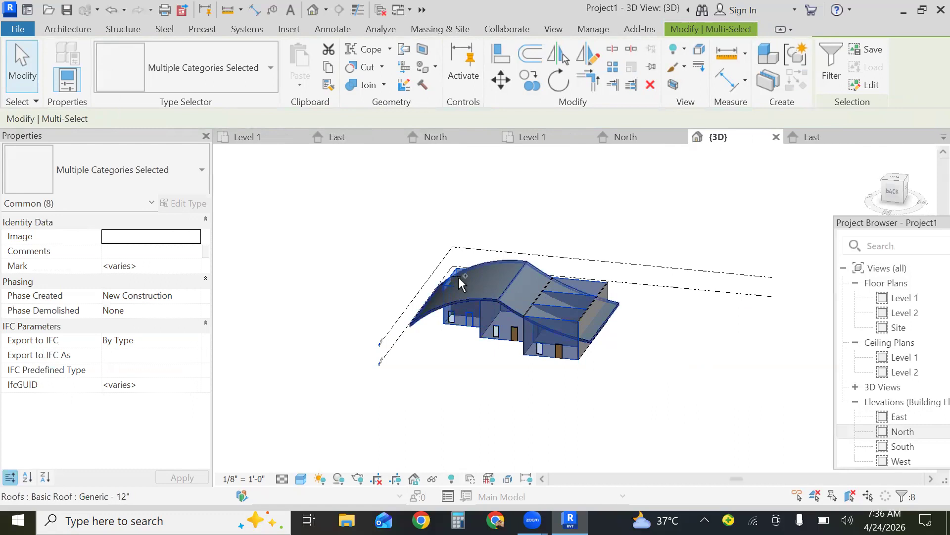
left_click(458, 277, "ctrl")
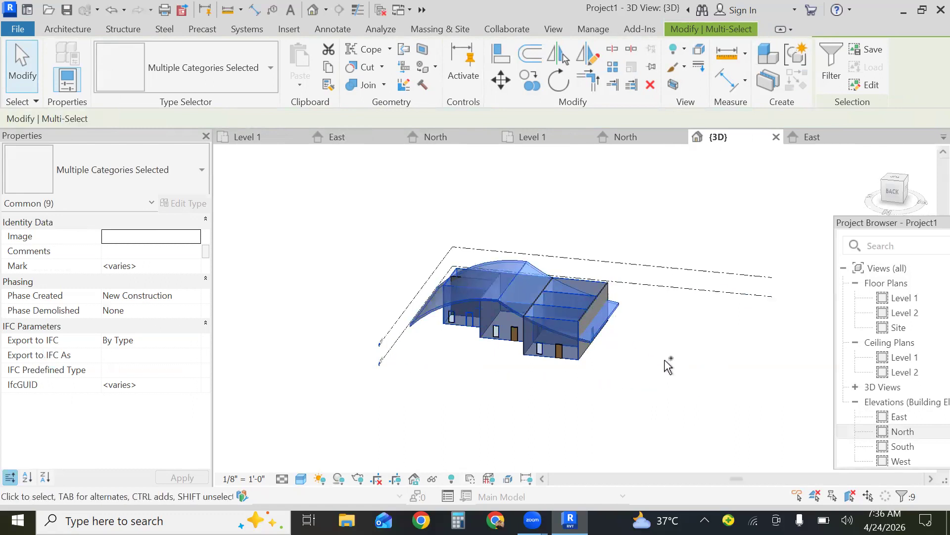
left_click(707, 244)
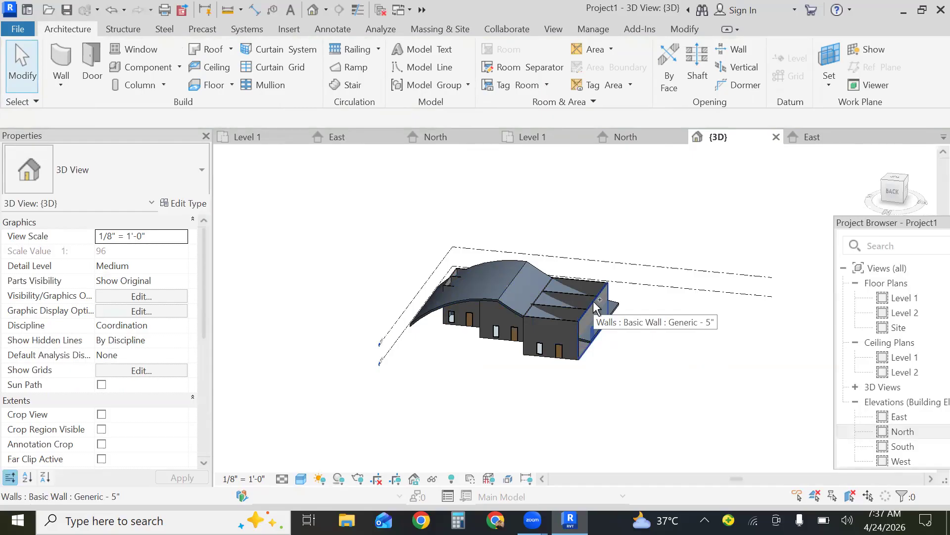
left_click(595, 308)
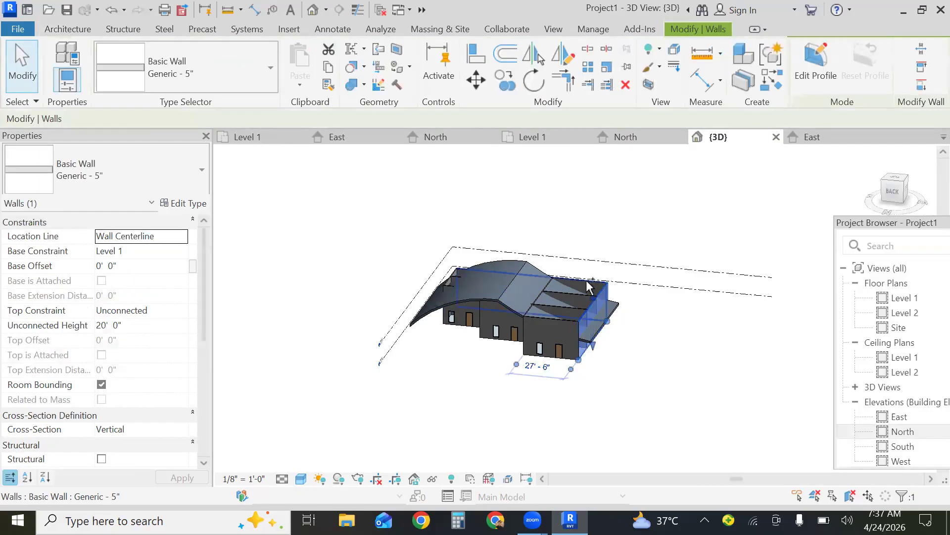
left_click(575, 298, "ctrl")
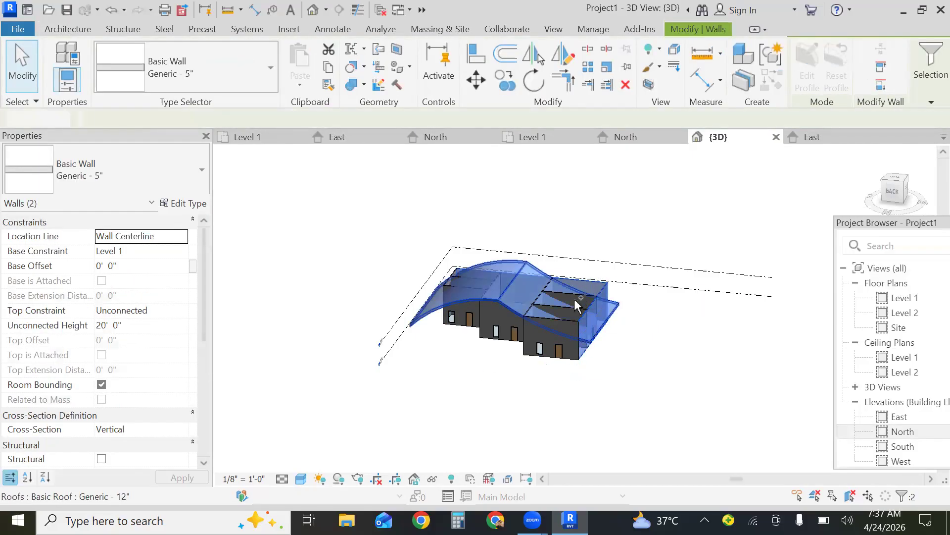
key("Escape")
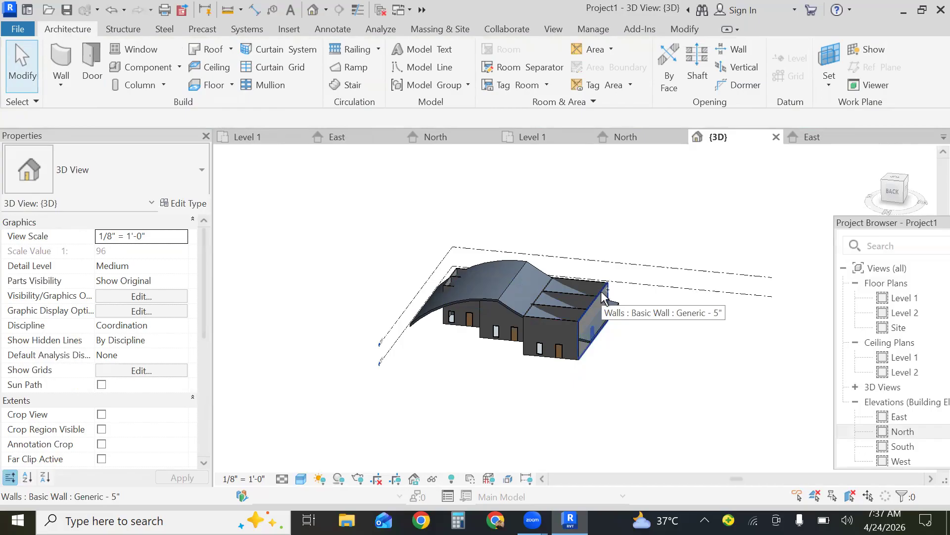
Select eight outer and inner walls of the house in the 3D view and attach their tops to the curved roof.
left_click(603, 297)
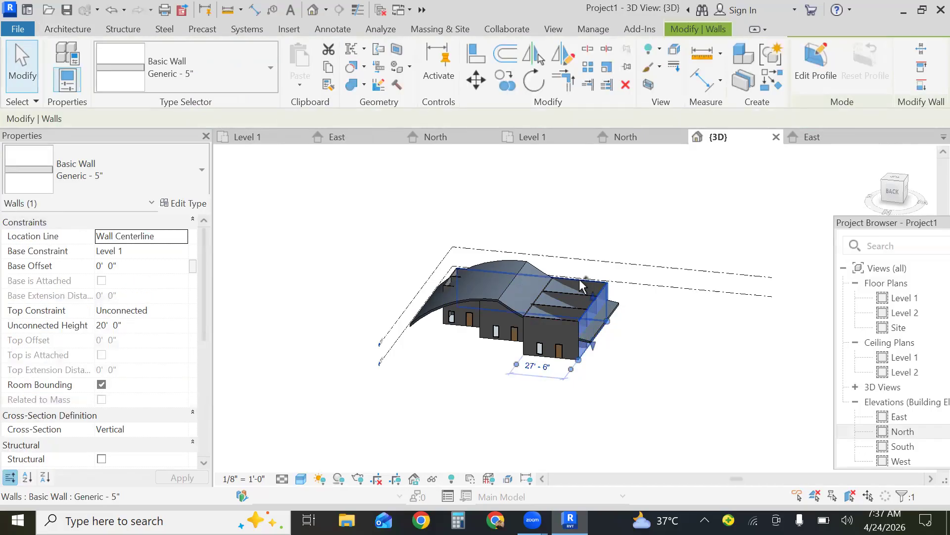
left_click(580, 299, "ctrl")
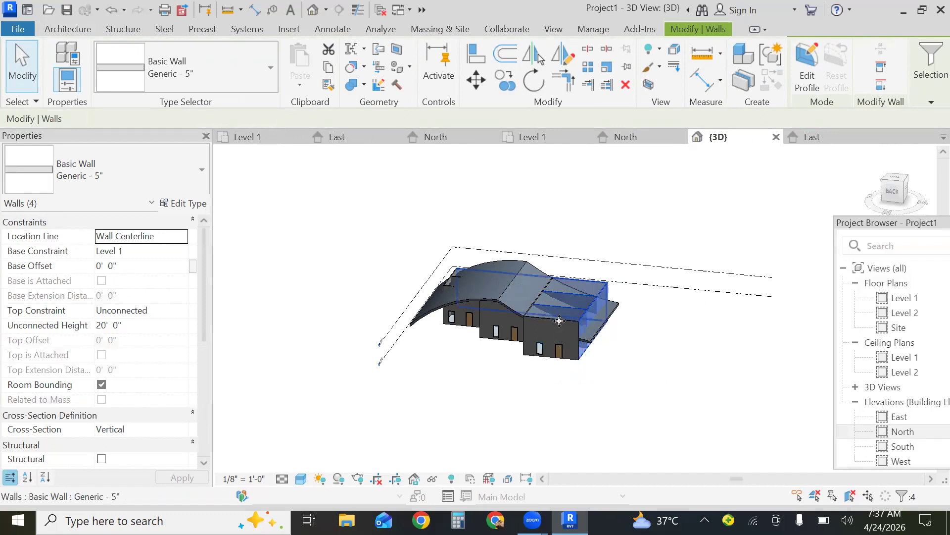
left_click(575, 331, "ctrl")
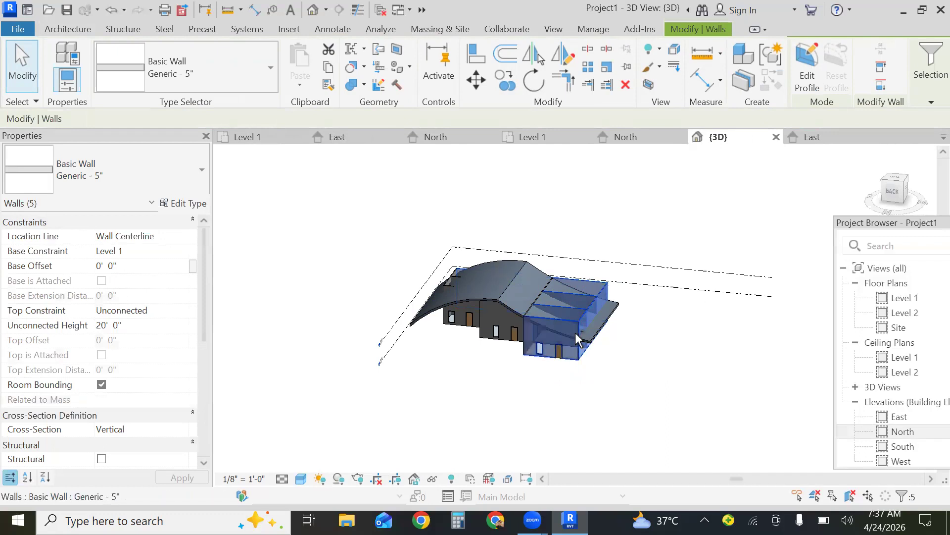
left_click(502, 327, "ctrl")
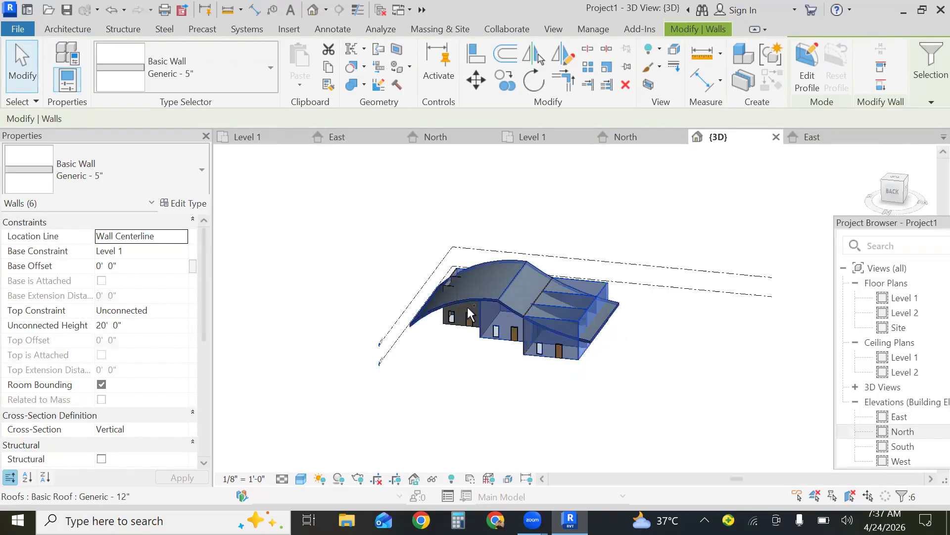
left_click(455, 283, "ctrl")
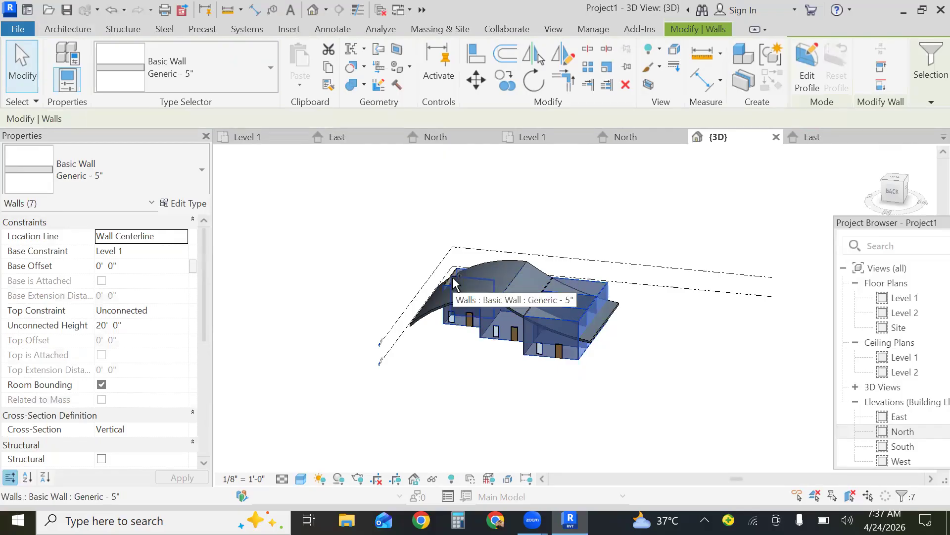
left_click(456, 284, "ctrl")
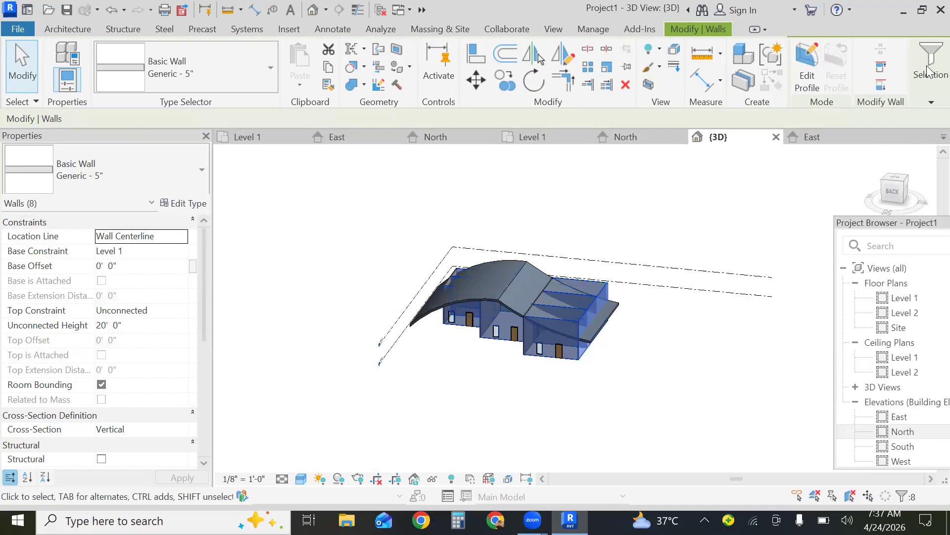
left_click(885, 64)
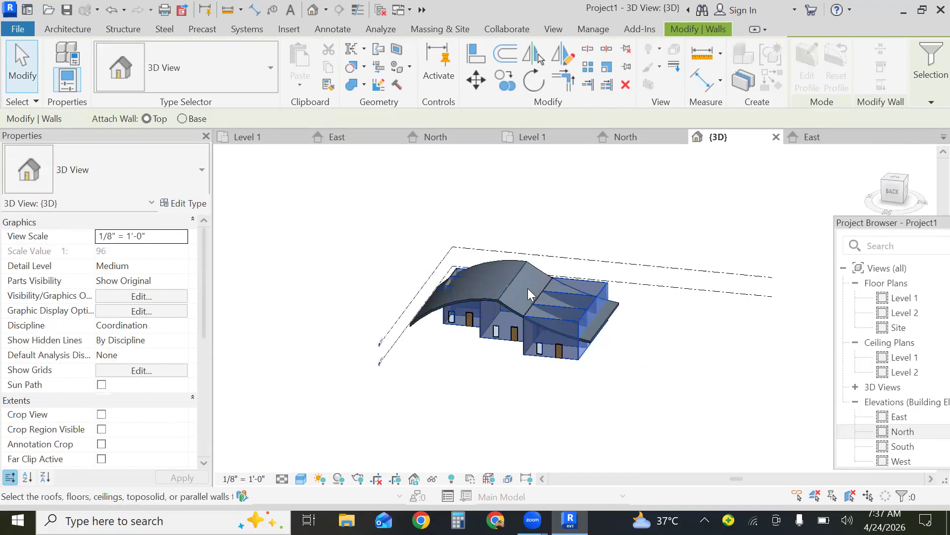
left_click(501, 291)
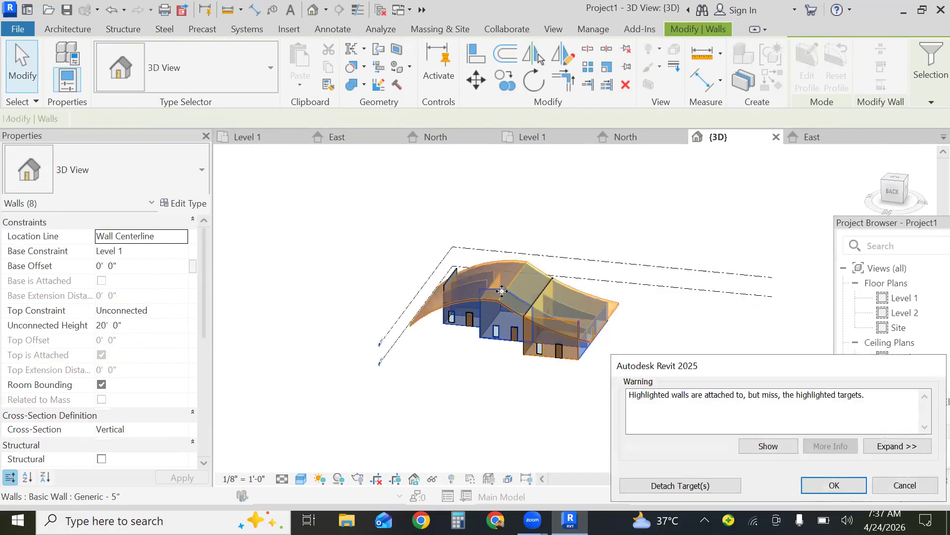
left_click(834, 485)
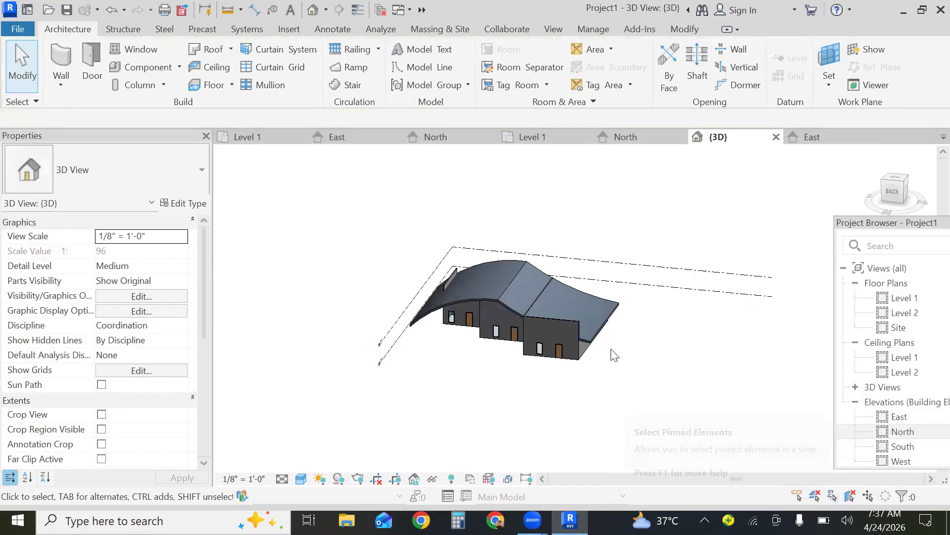
Extend the curved roof farther outward over the front walls, to an extrusion start of about 24' 9".
left_click(584, 341)
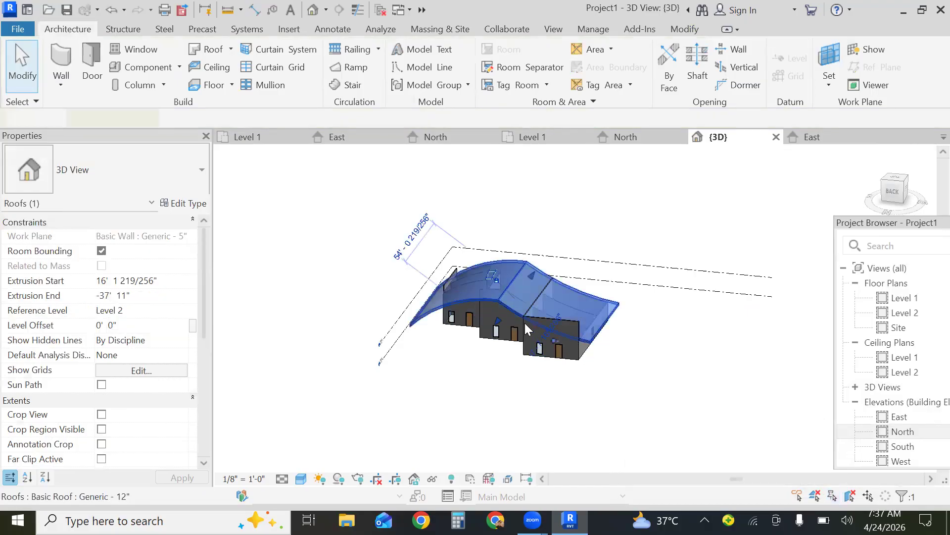
left_click_drag(498, 326, 479, 352)
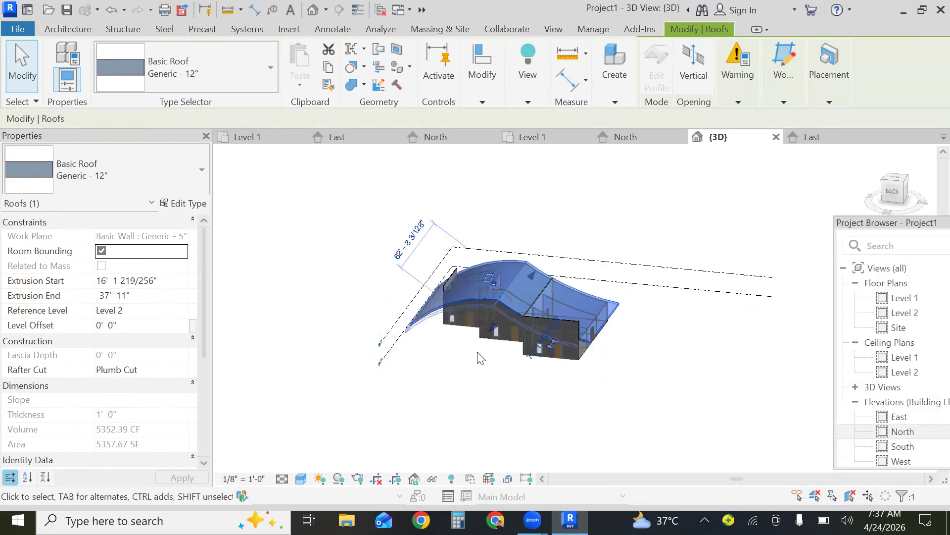
left_click(638, 353)
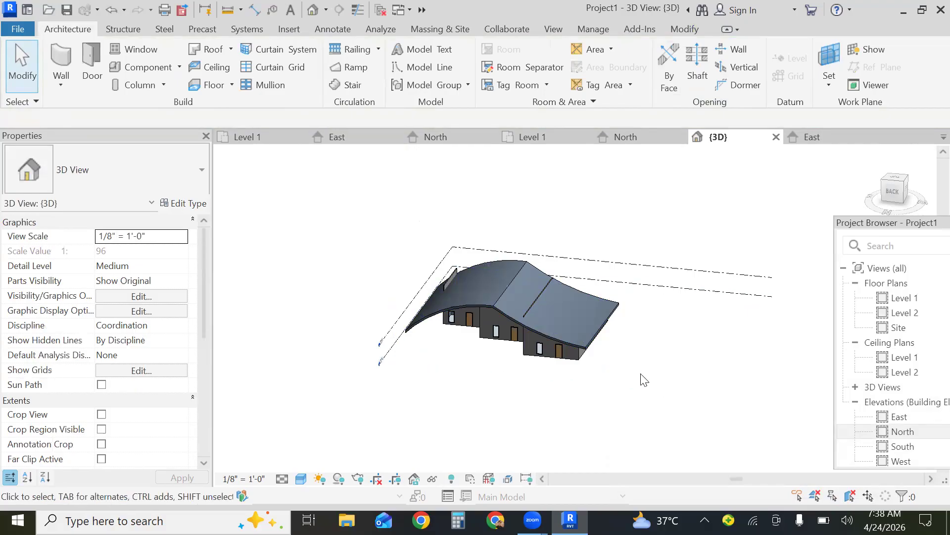
Attach the top of the side wall that projects through the low end of the curved roof to that roof.
middle_click_drag(663, 376, 784, 279, "shift")
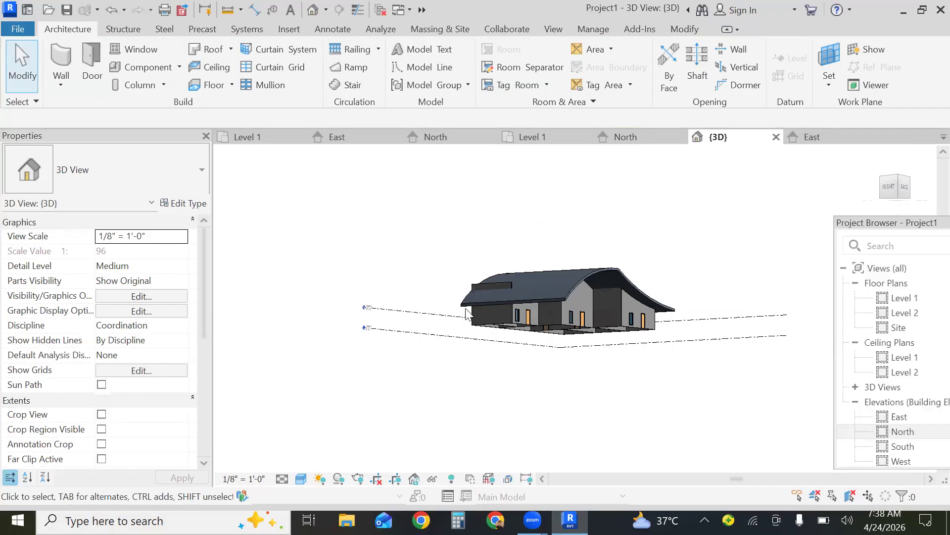
left_click(495, 281)
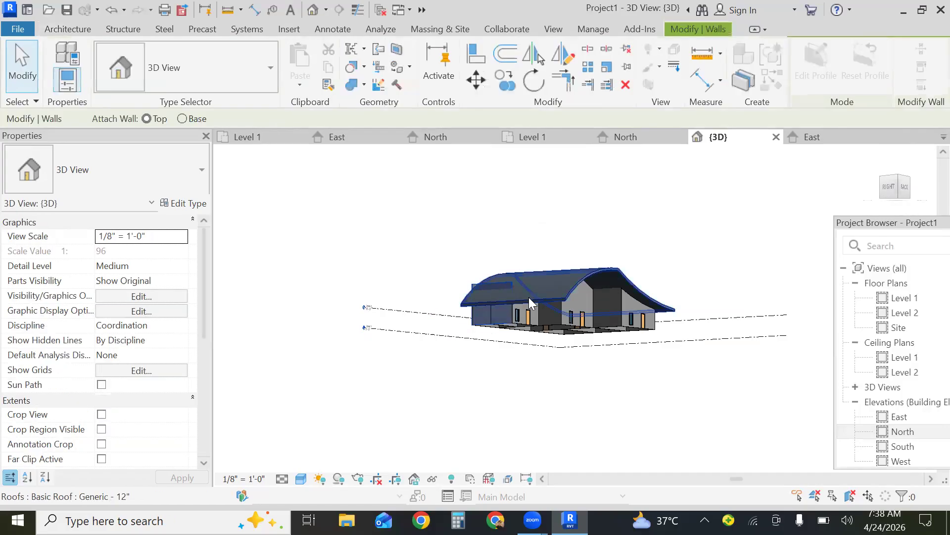
left_click(529, 297)
key("Escape")
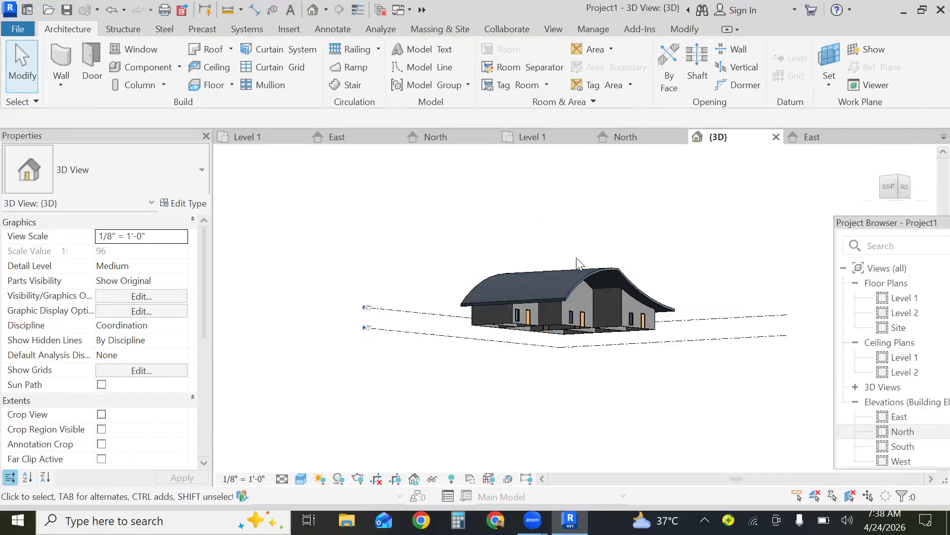
Open the curved roof's profile for editing, view its sketch in the Level 1 plan and finish the edit from the 3D view.
middle_click_drag(573, 428, 564, 453, "shift")
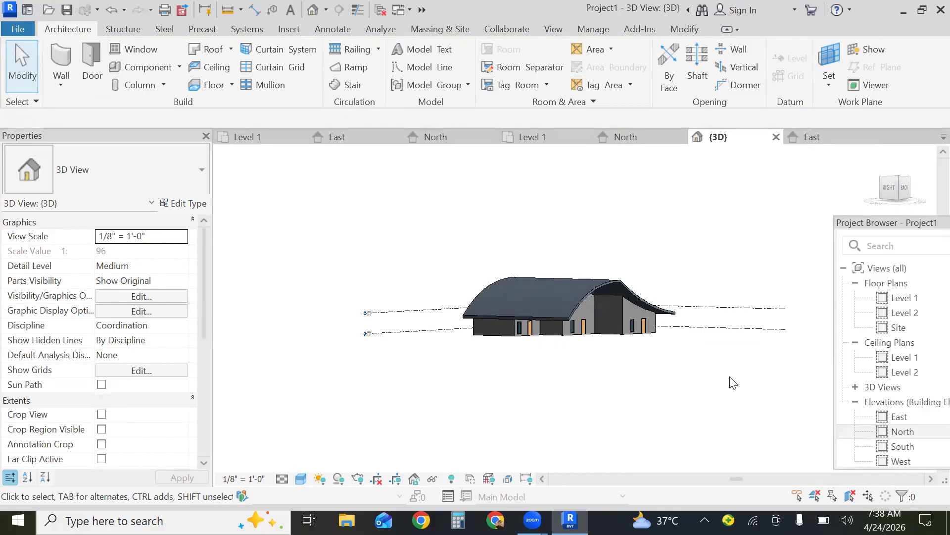
left_click(586, 294)
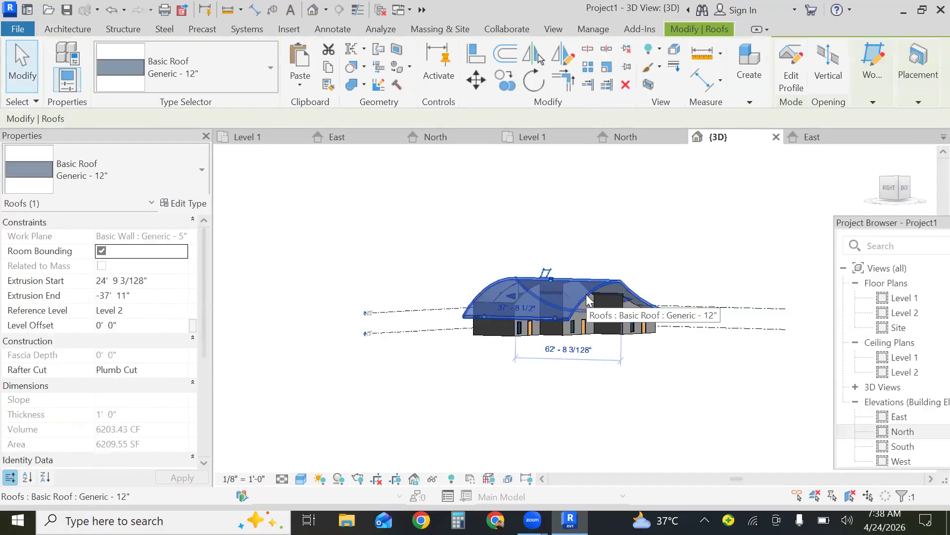
left_click(791, 86)
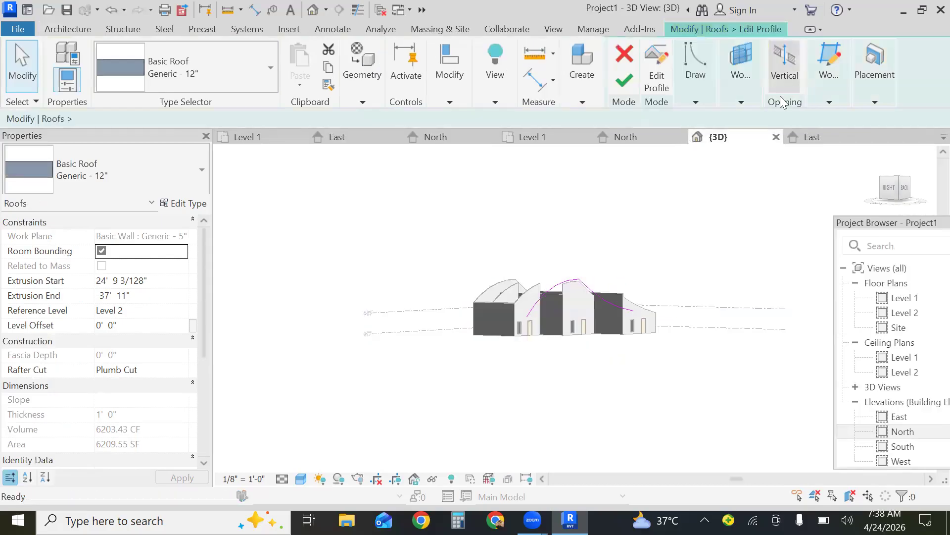
double_click(912, 299)
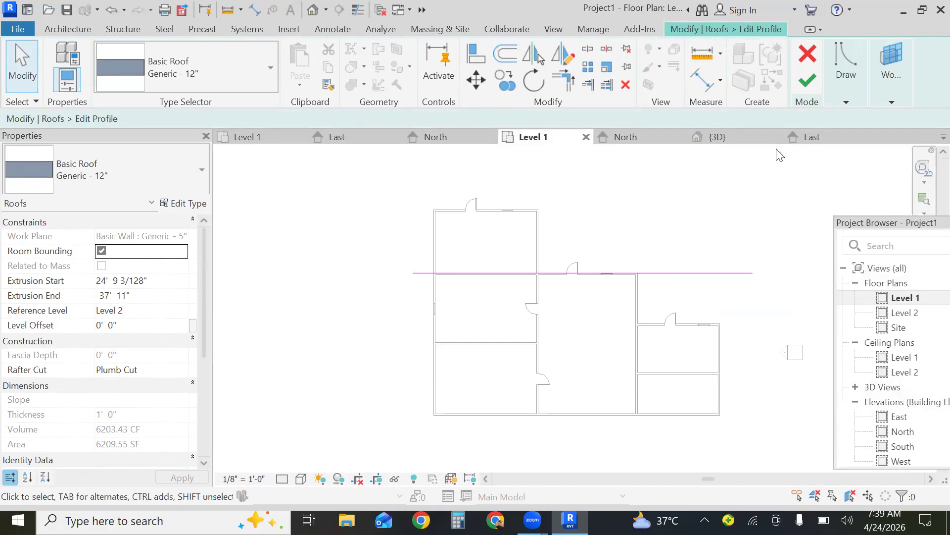
left_click(852, 84)
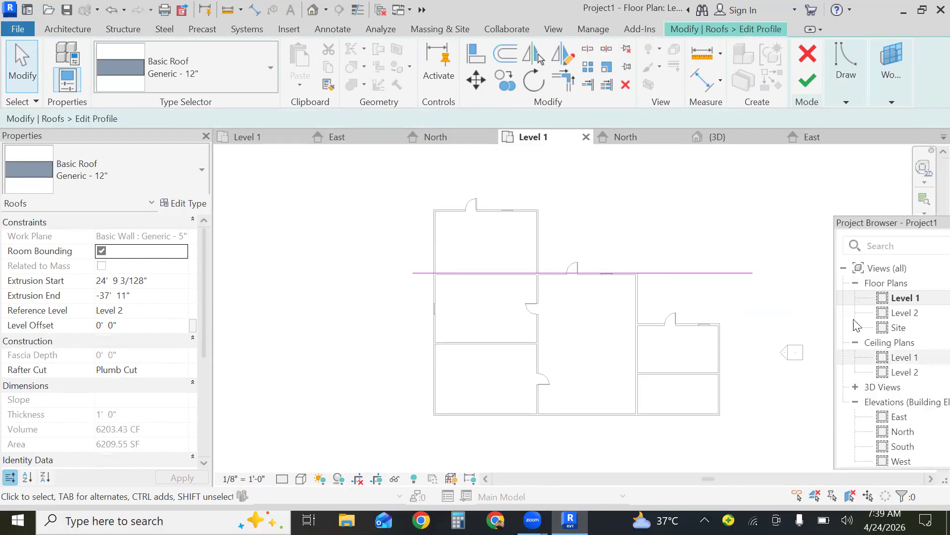
left_click(745, 147)
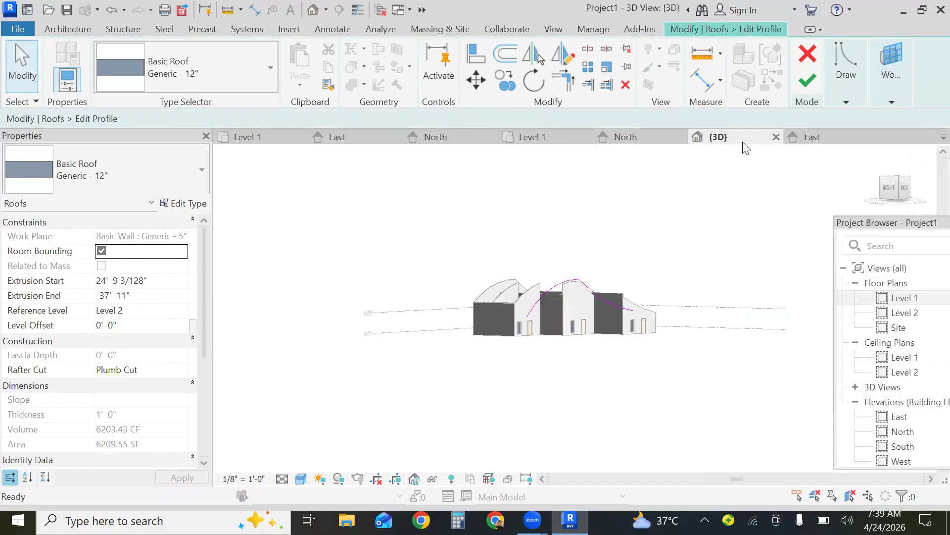
left_click(807, 82)
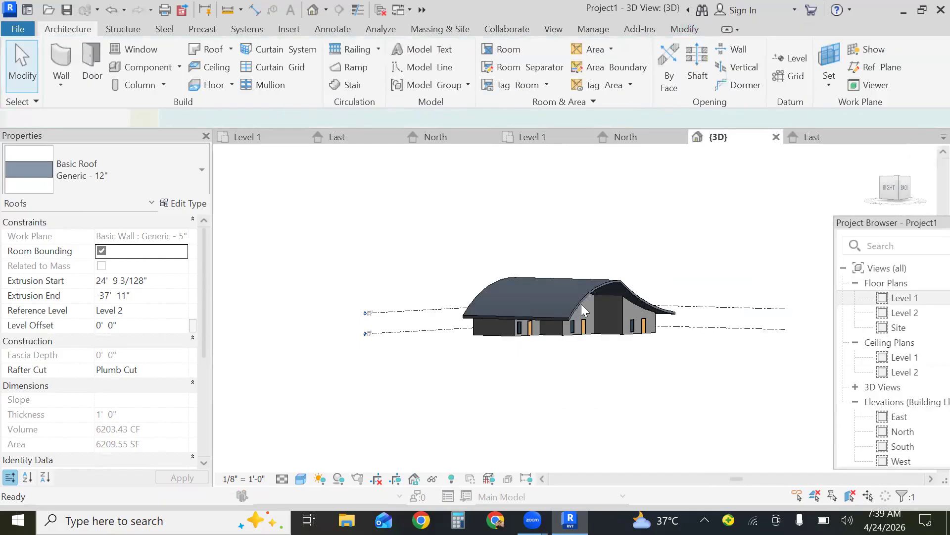
Try the Sloped Glazing type on the curved roof and return the roof to Generic - 12".
left_click(581, 304)
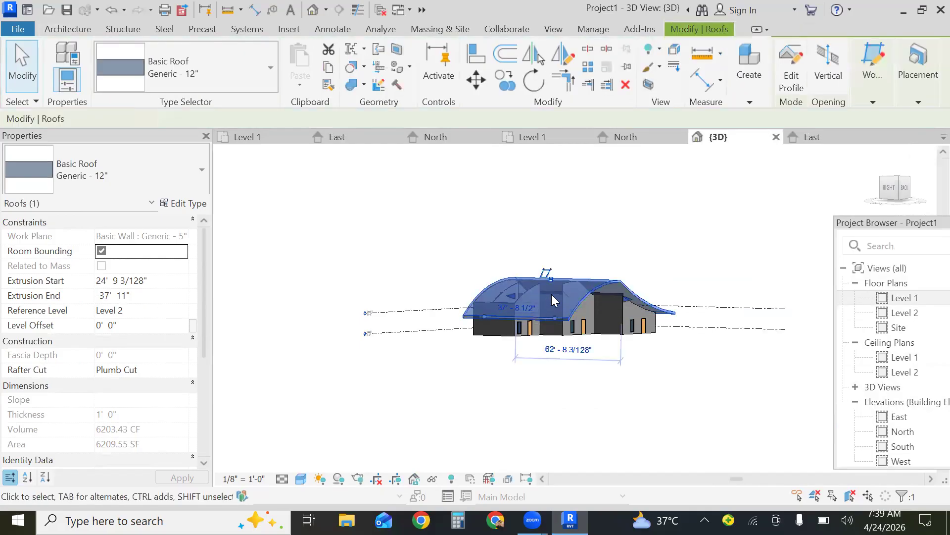
key("Escape")
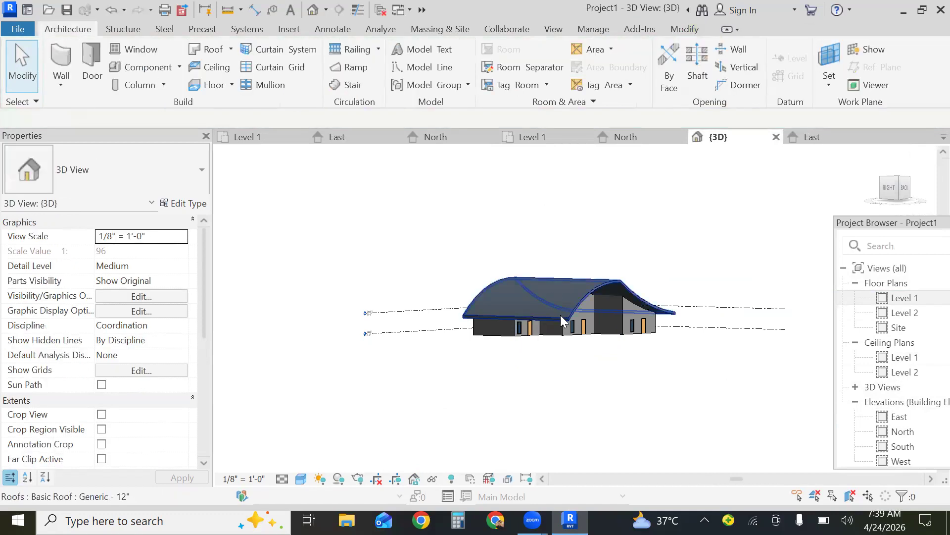
left_click(561, 314)
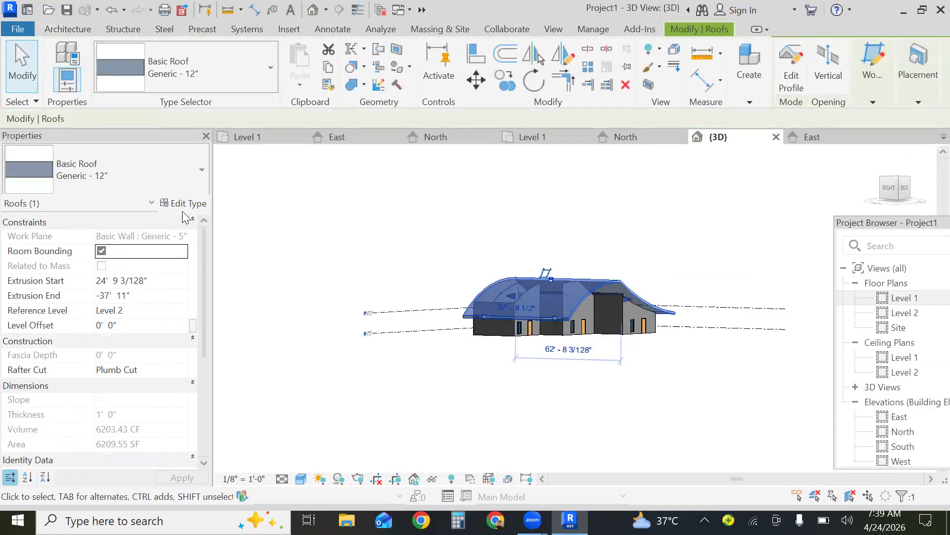
left_click(128, 189)
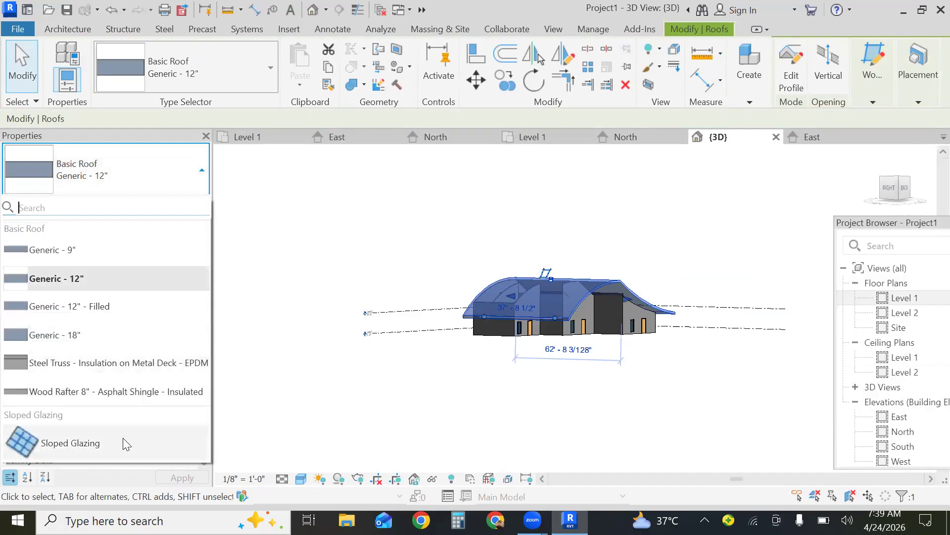
left_click(128, 443)
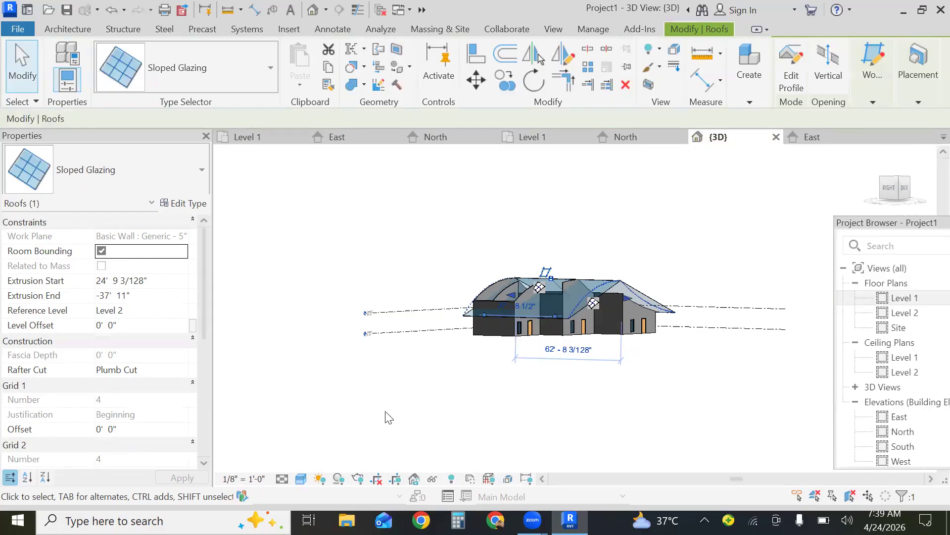
left_click(190, 182)
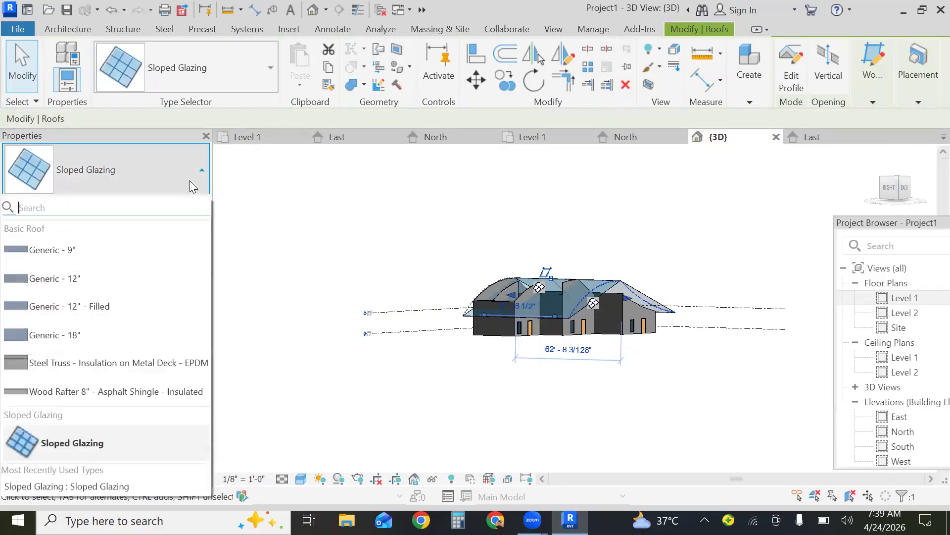
left_click(135, 278)
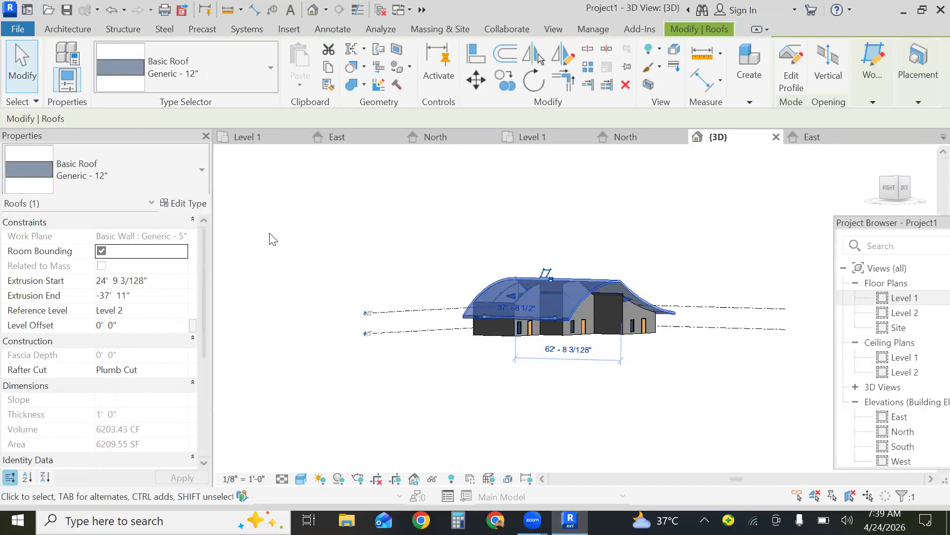
Duplicate the curved roof's Generic - 12" type under the name 1'.
left_click(194, 204)
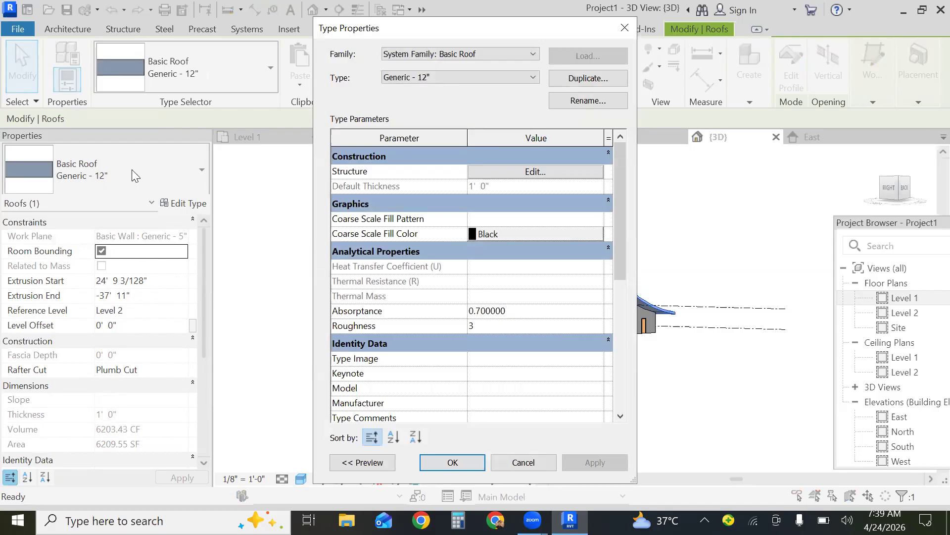
left_click(598, 74)
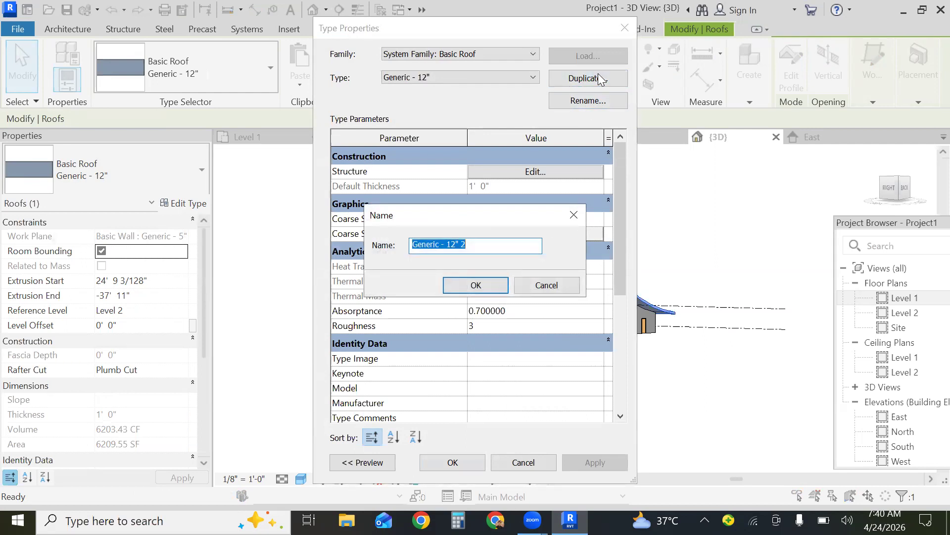
key("BackSpace")
type("1")
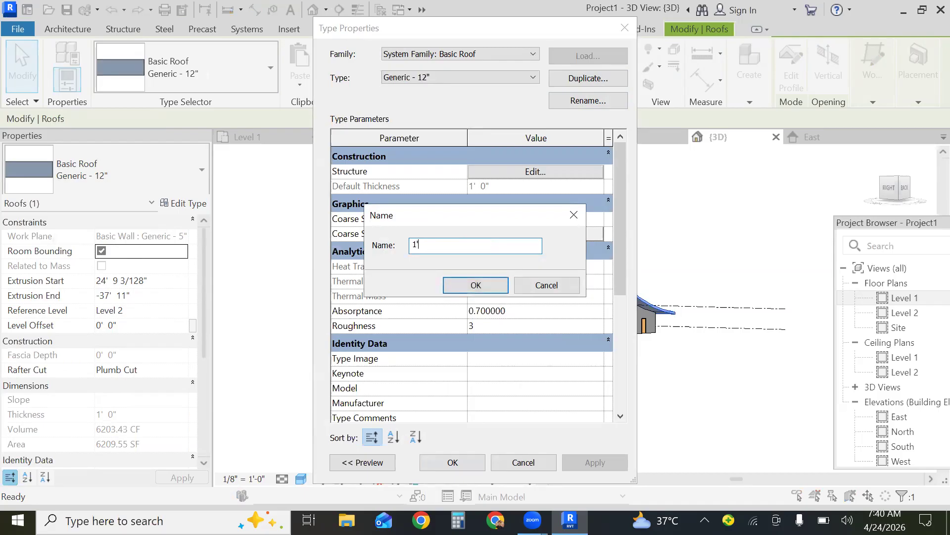
left_click(475, 288)
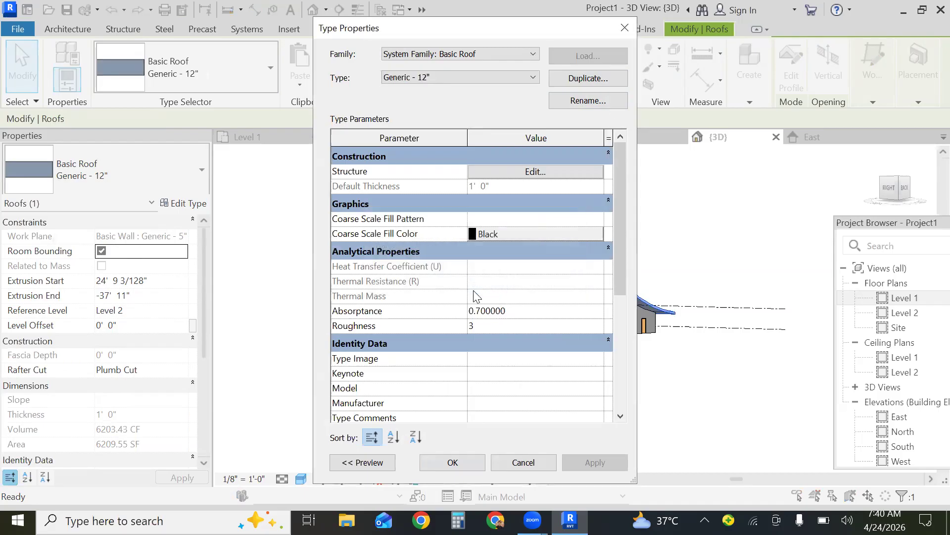
Open the new roof type's layer structure and set the Structure layer's thickness to 1'.
left_click(533, 171)
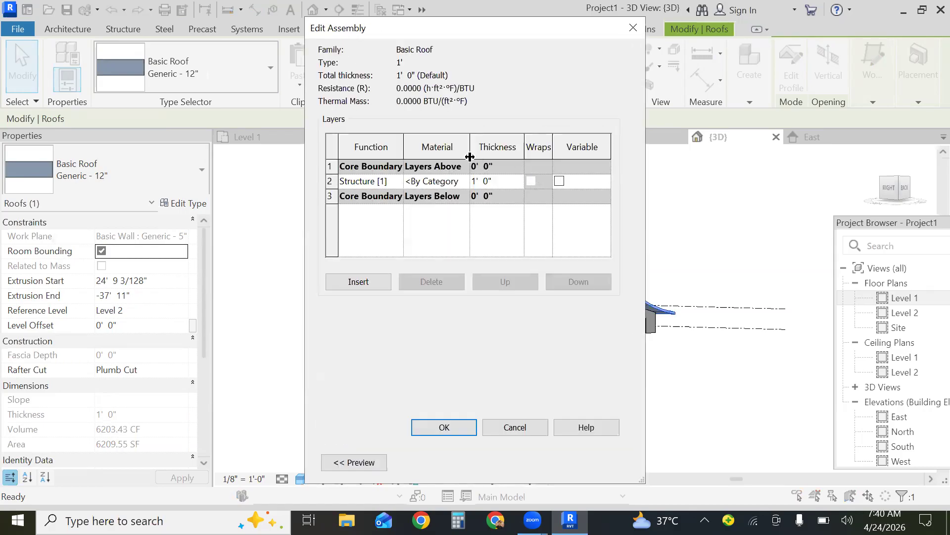
left_click(493, 182)
key("BackSpace")
key("BackSpace")
key("BackSpace")
key("BackSpace")
key("BackSpace")
type("1'")
Assign the Brick, Common material to the Structure layer and apply the new type to the curved roof.
left_click(454, 182)
left_click(466, 180)
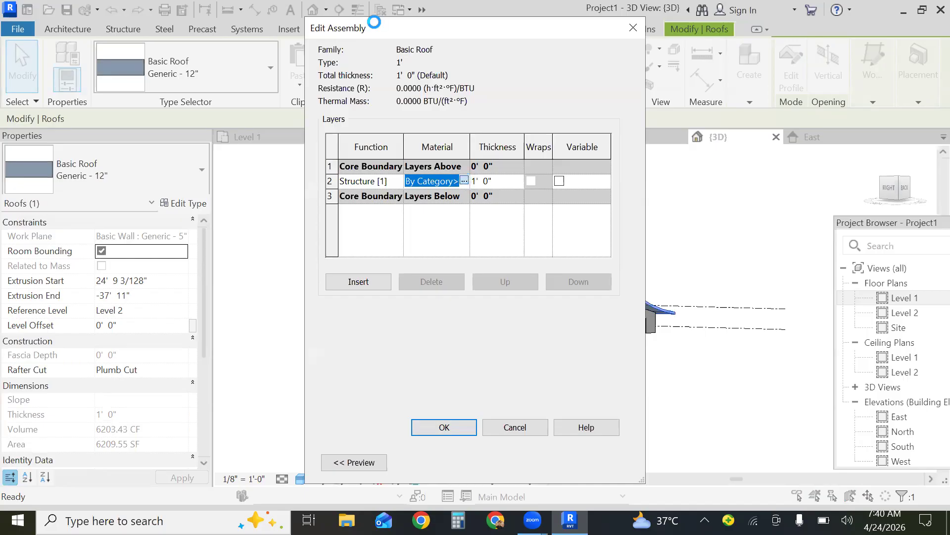
left_click(464, 180)
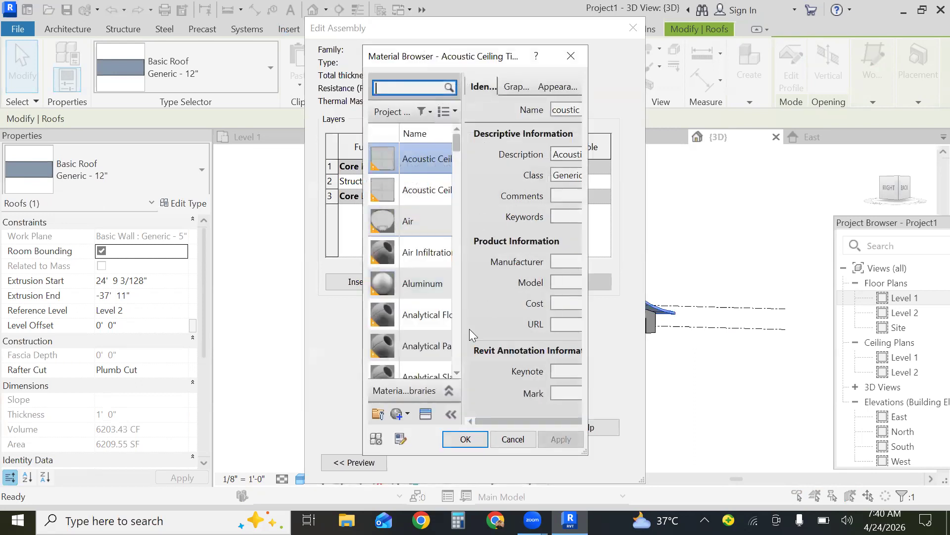
left_click(456, 371)
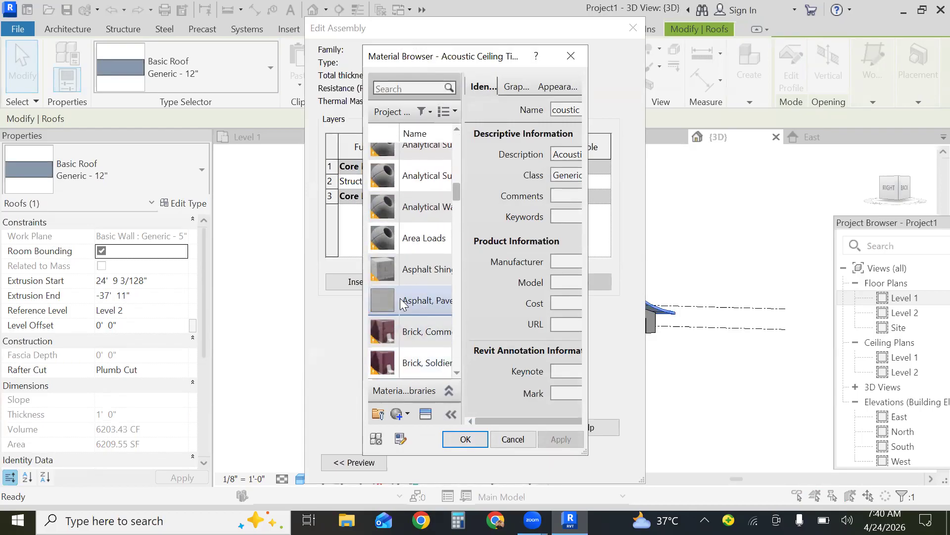
left_click(397, 337)
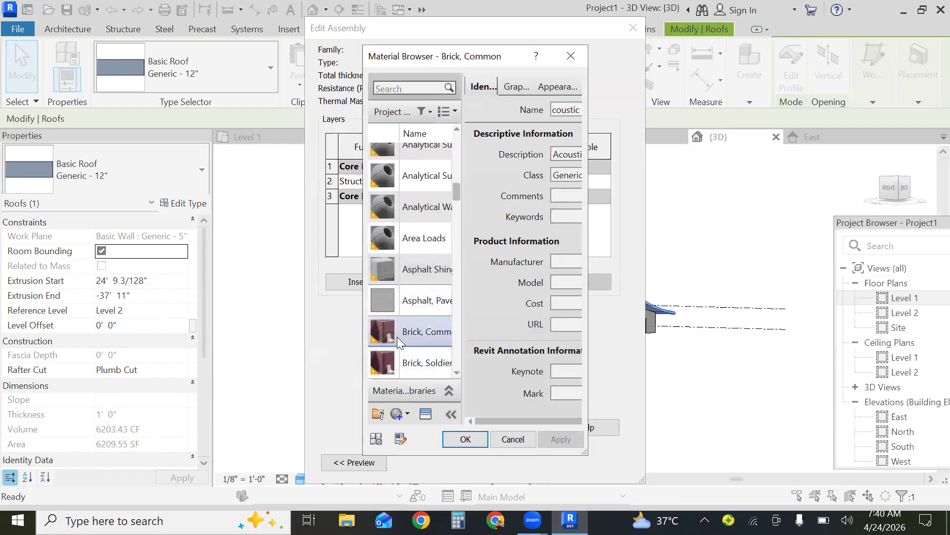
left_click(466, 439)
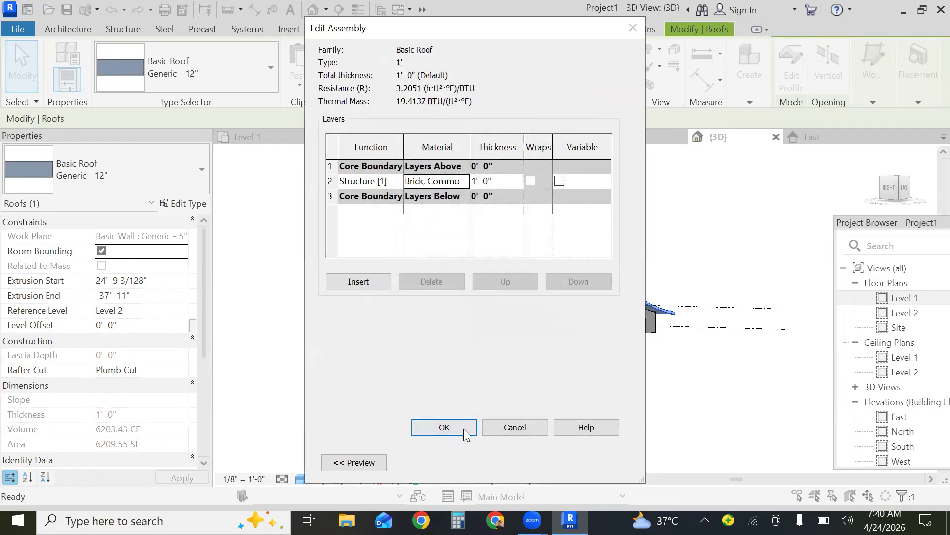
left_click(457, 425)
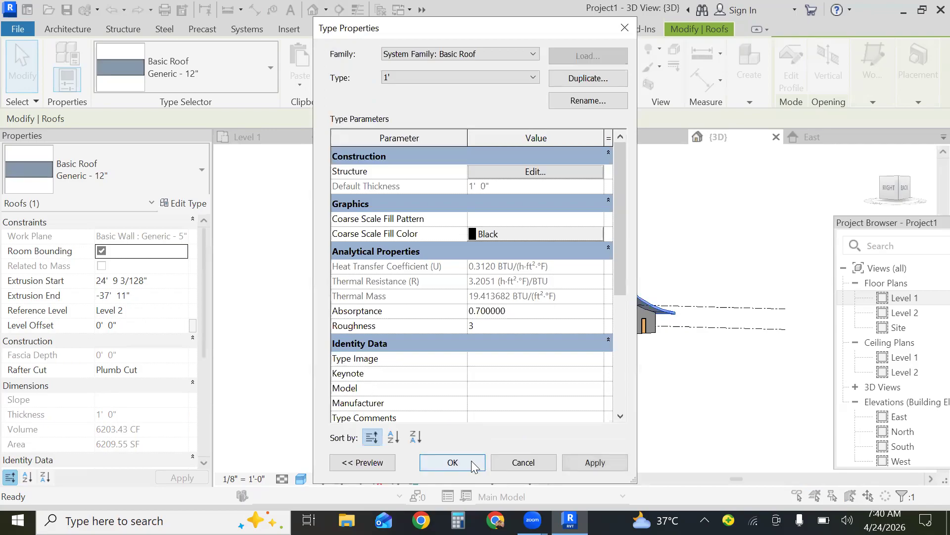
left_click(469, 461)
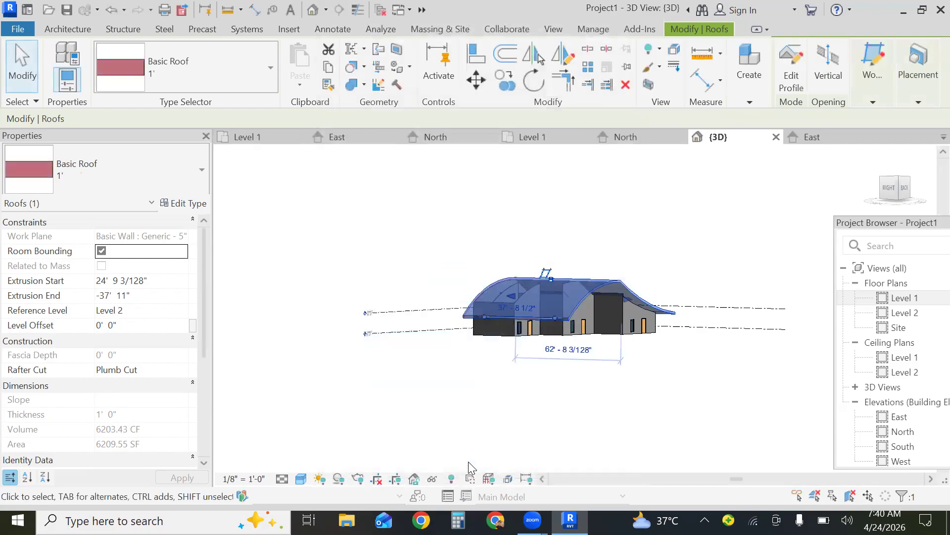
left_click(468, 462)
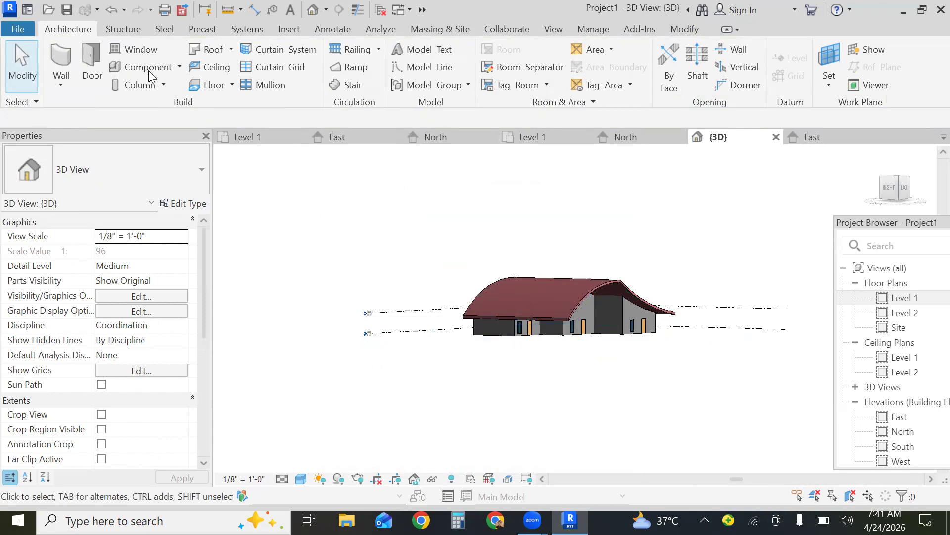
Open the list of roof creation tools.
left_click(230, 49)
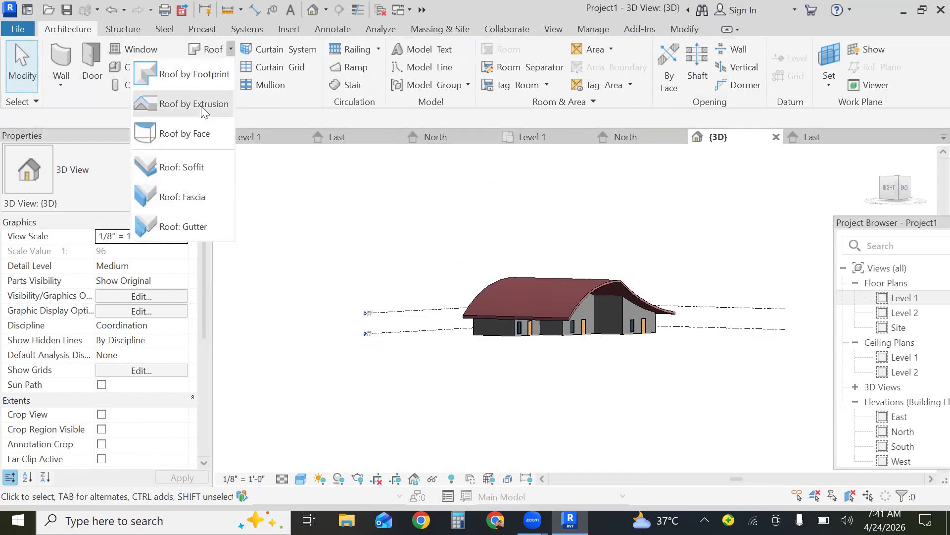